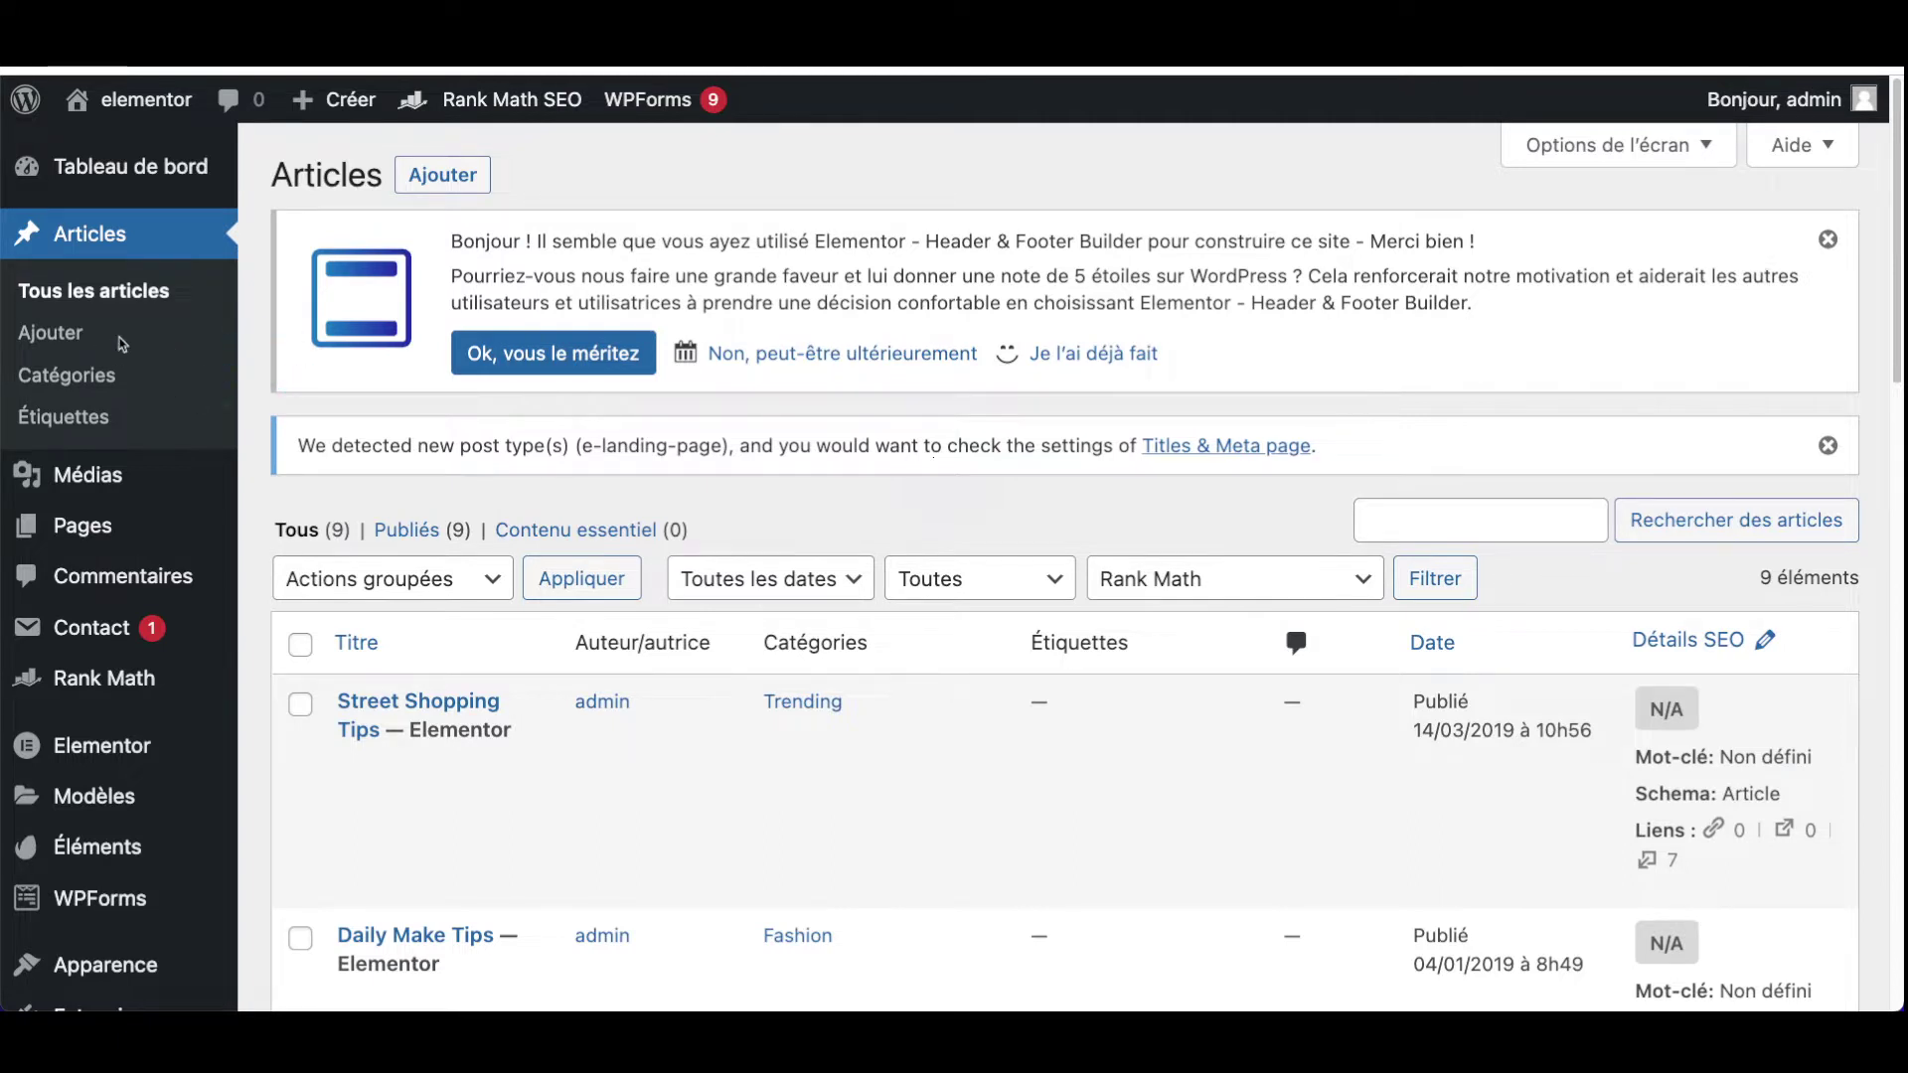
# - Review the existing post categories and tags, including the note about deleting categories below the category list
pyautogui.click(75, 385)
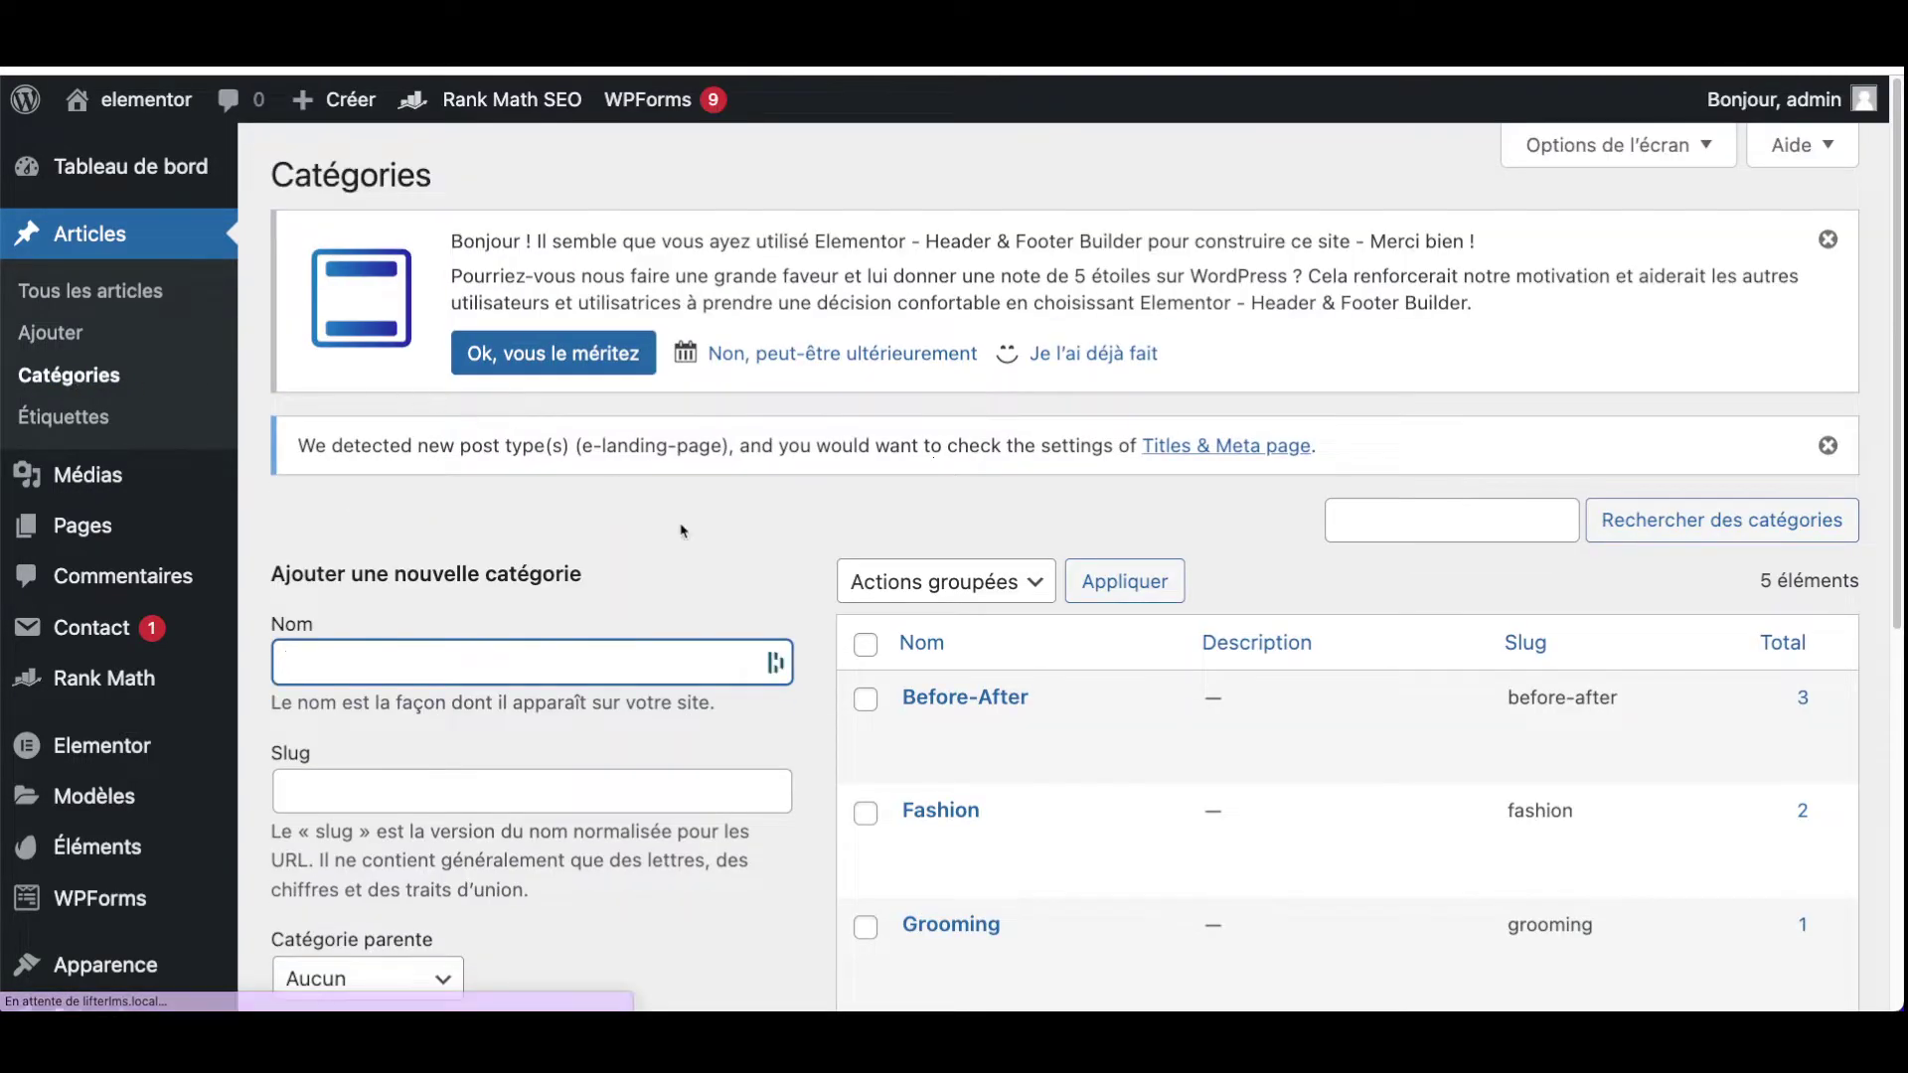
pyautogui.scroll(-2, 1254, 770)
pyautogui.scroll(-3, 1249, 772)
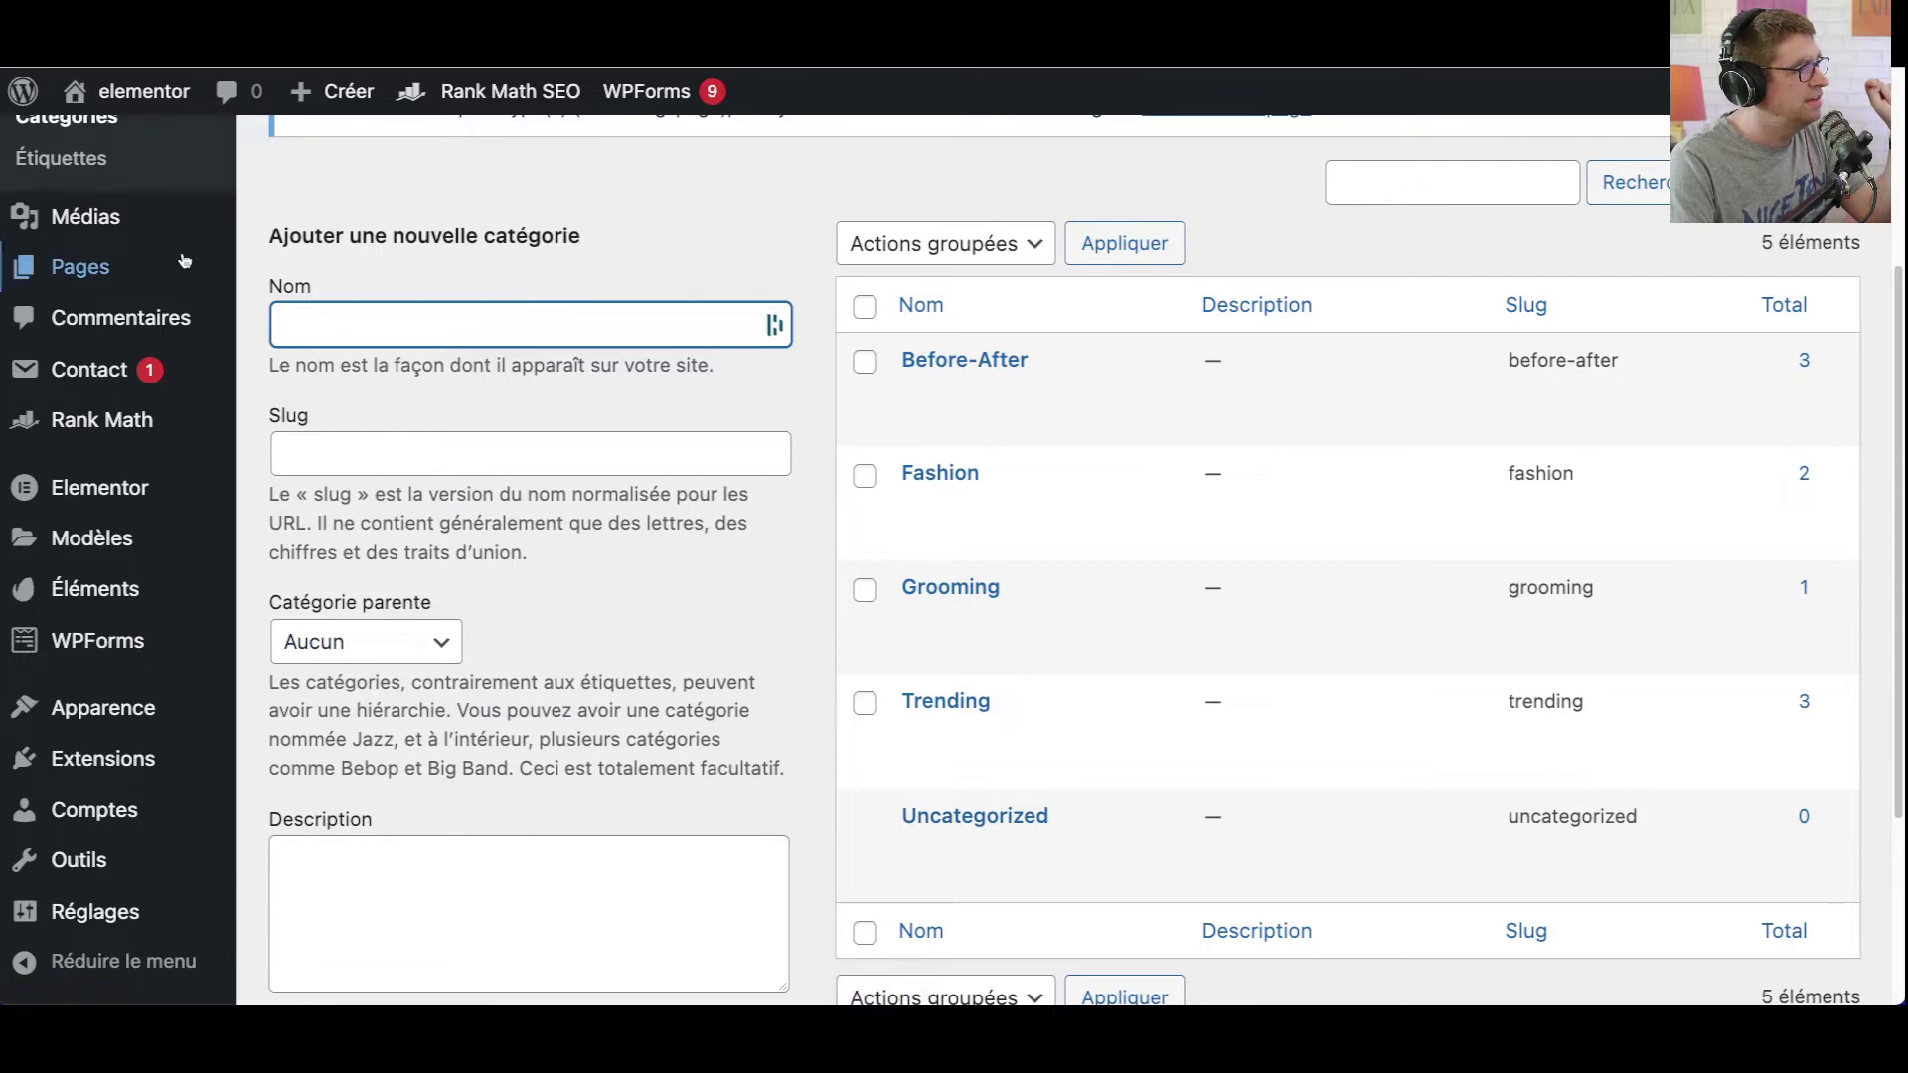
pyautogui.scroll(1, 80, 268)
pyautogui.click(92, 187)
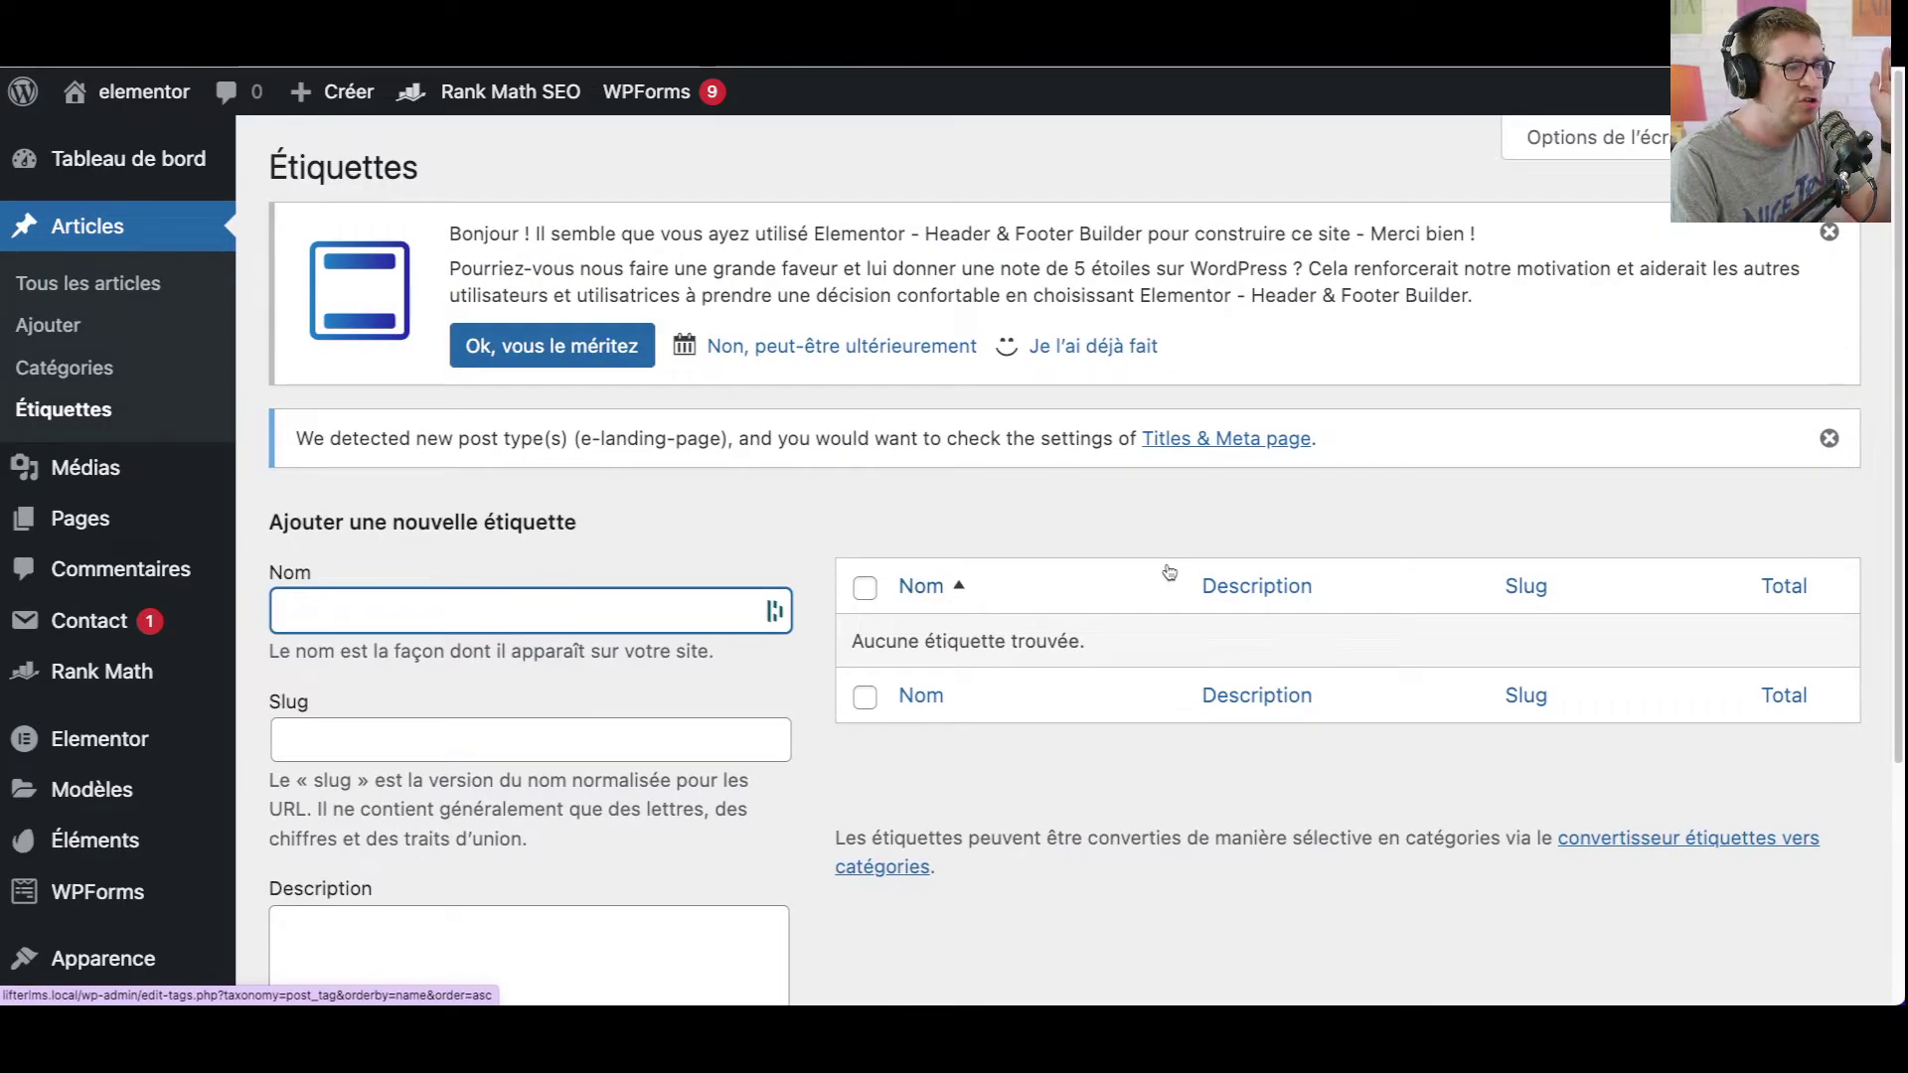
pyautogui.click(159, 383)
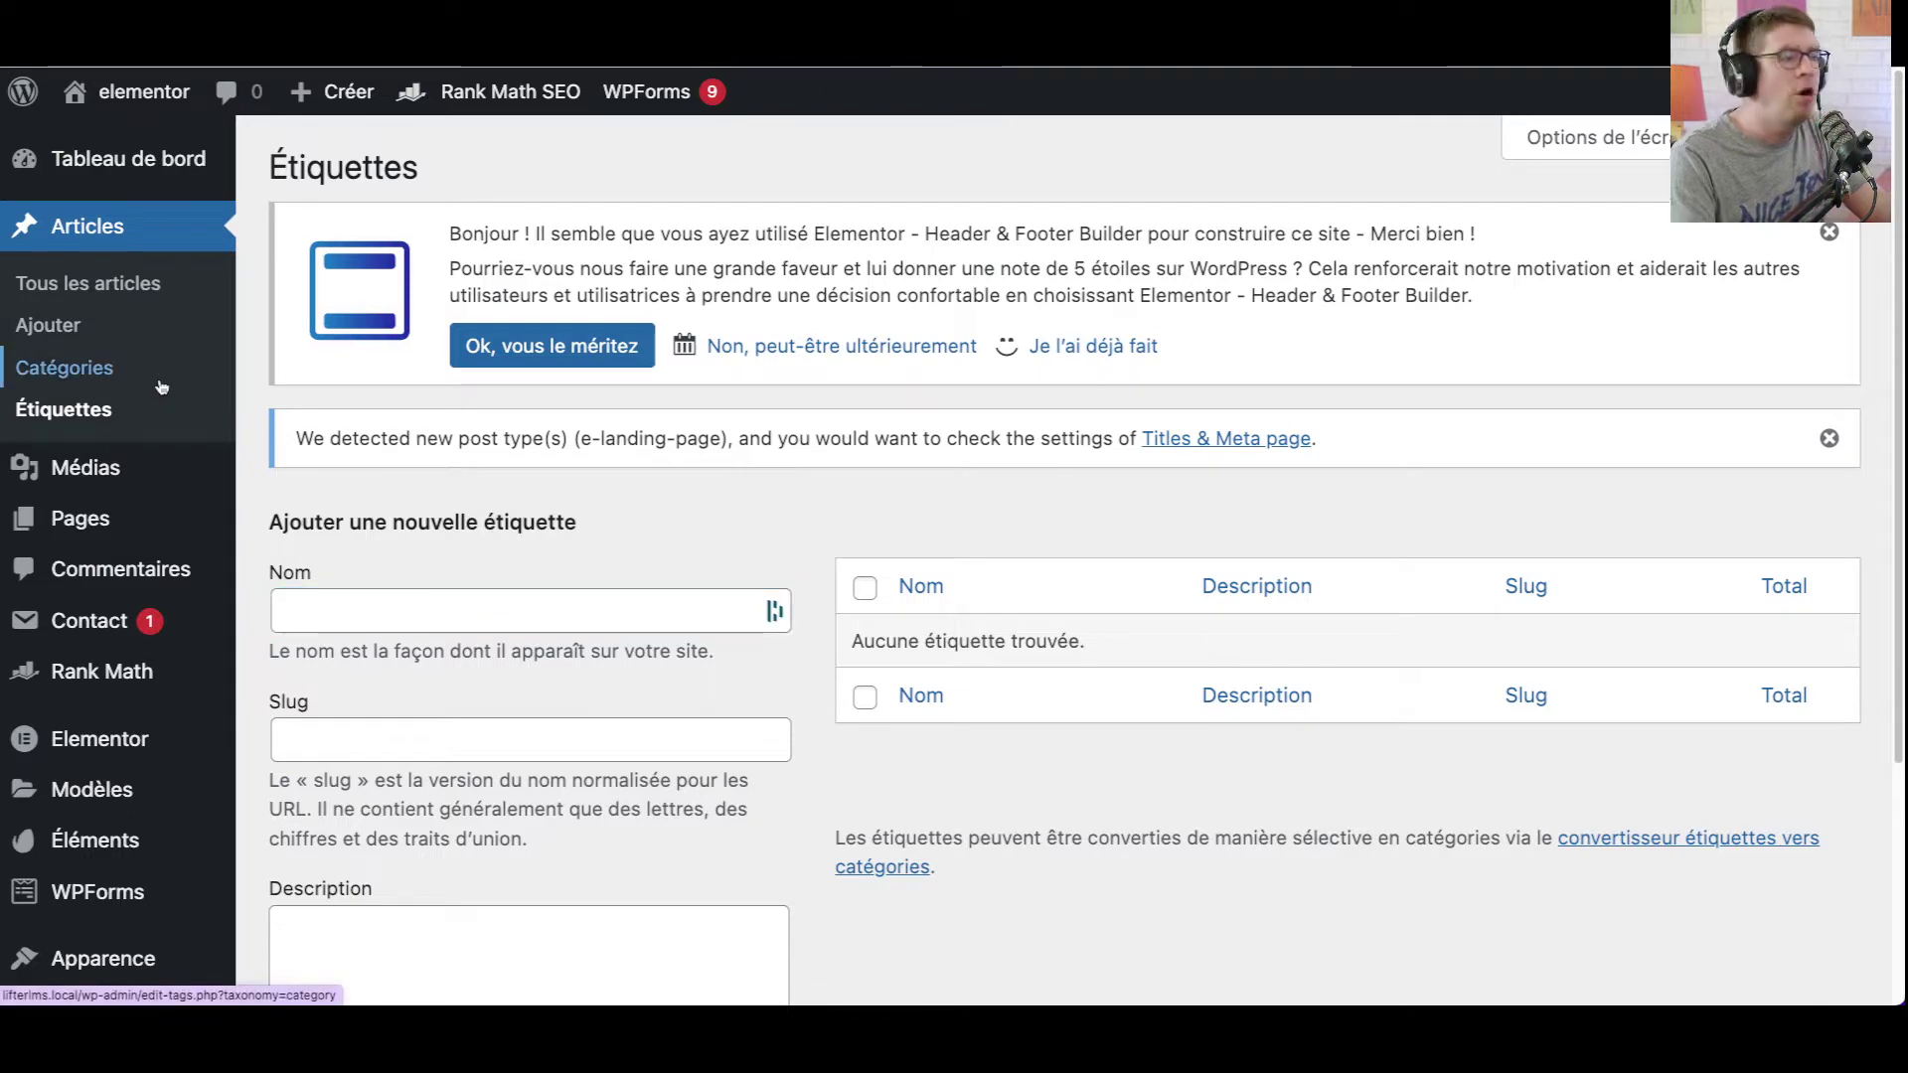
pyautogui.scroll(-6, 1165, 574)
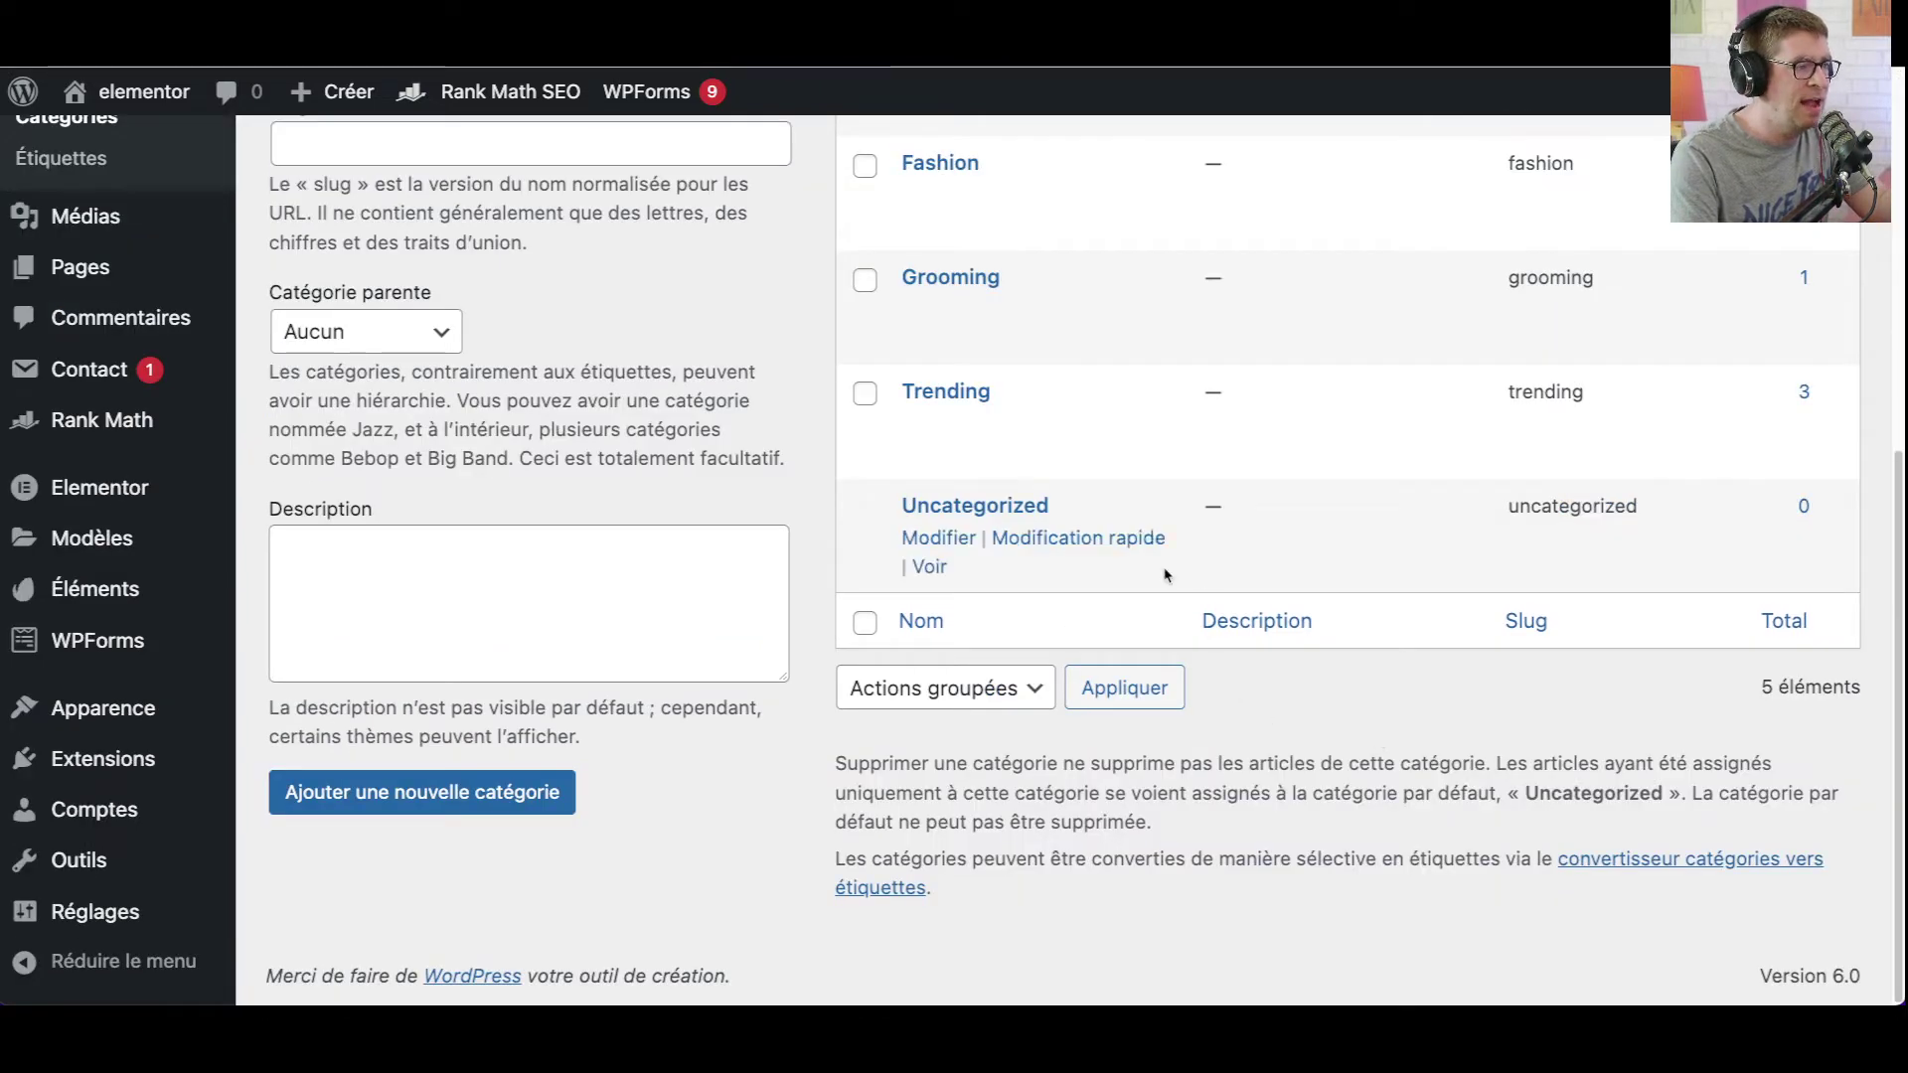
pyautogui.click(1004, 620)
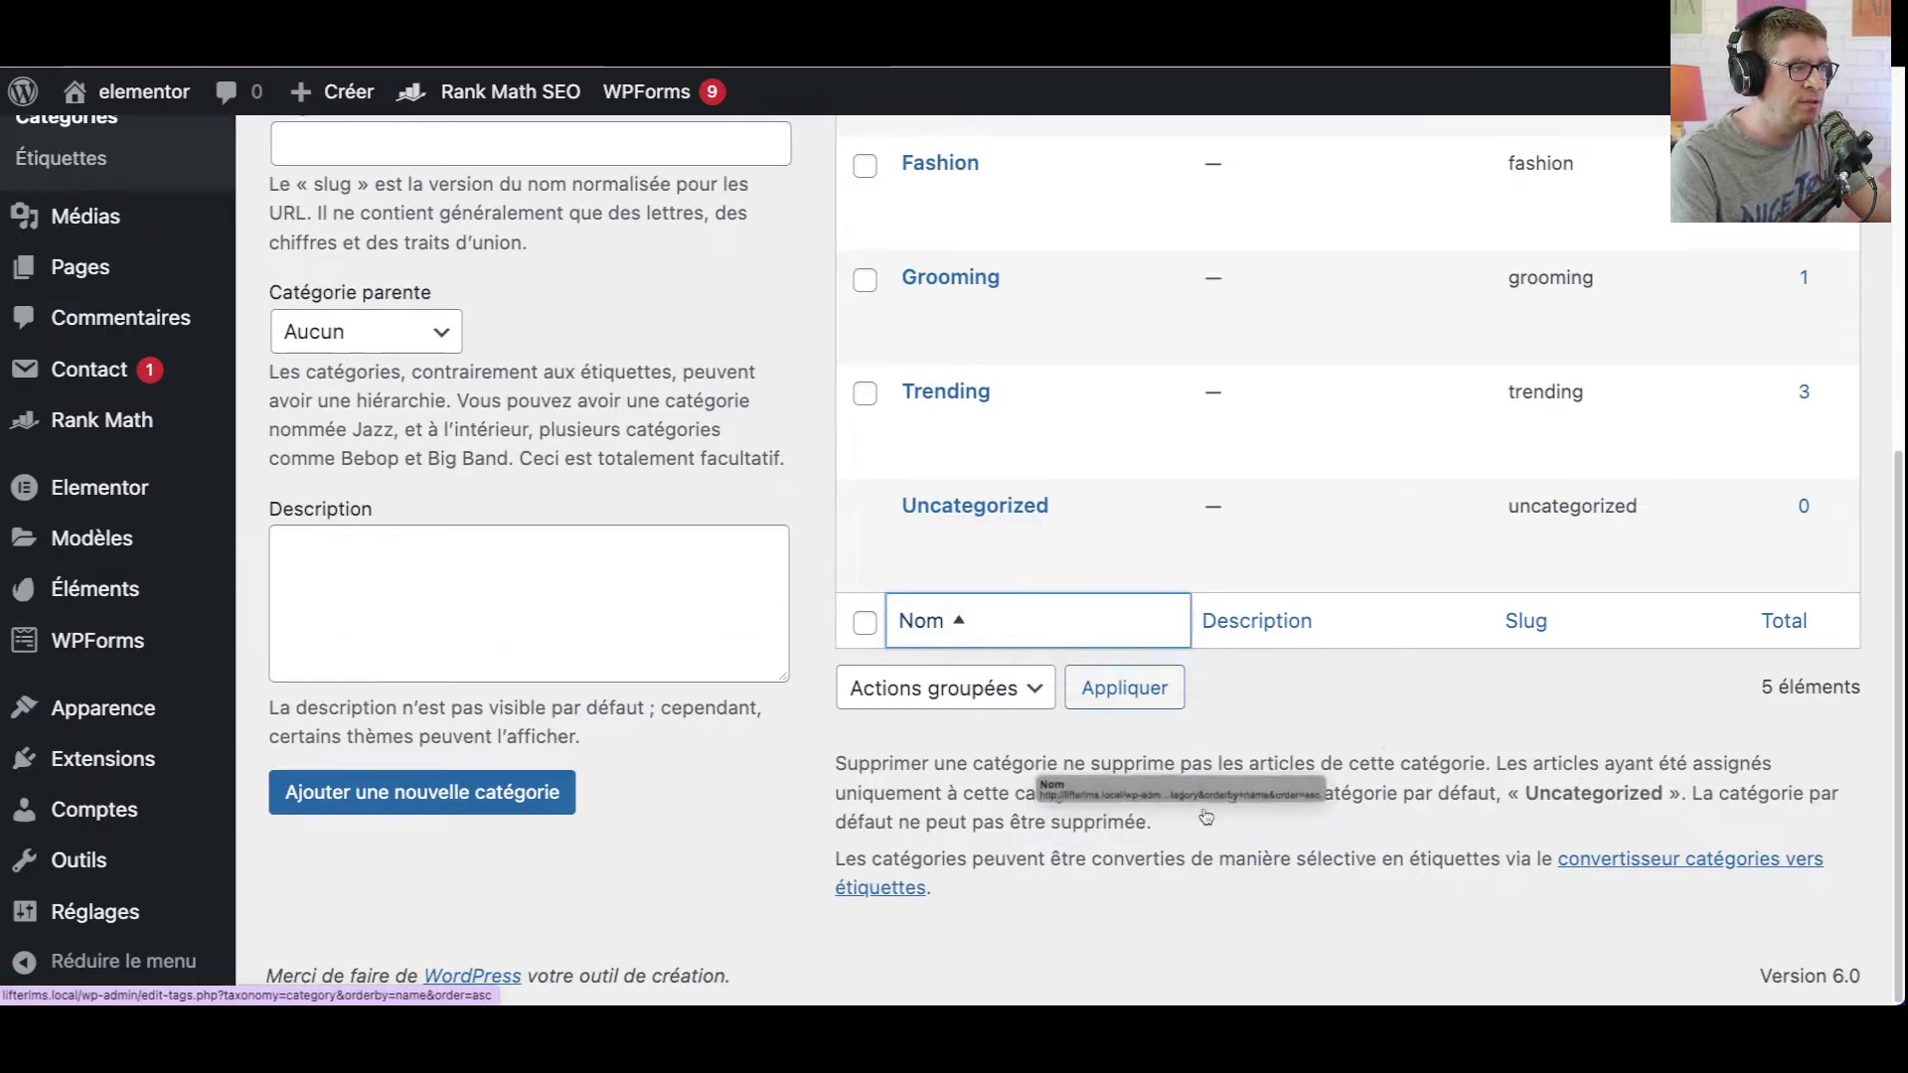
# - Rename the Uncategorized category to "Le blog" with the slug "le-blog" using quick edit, and update it
pyautogui.moveTo(1019, 564)
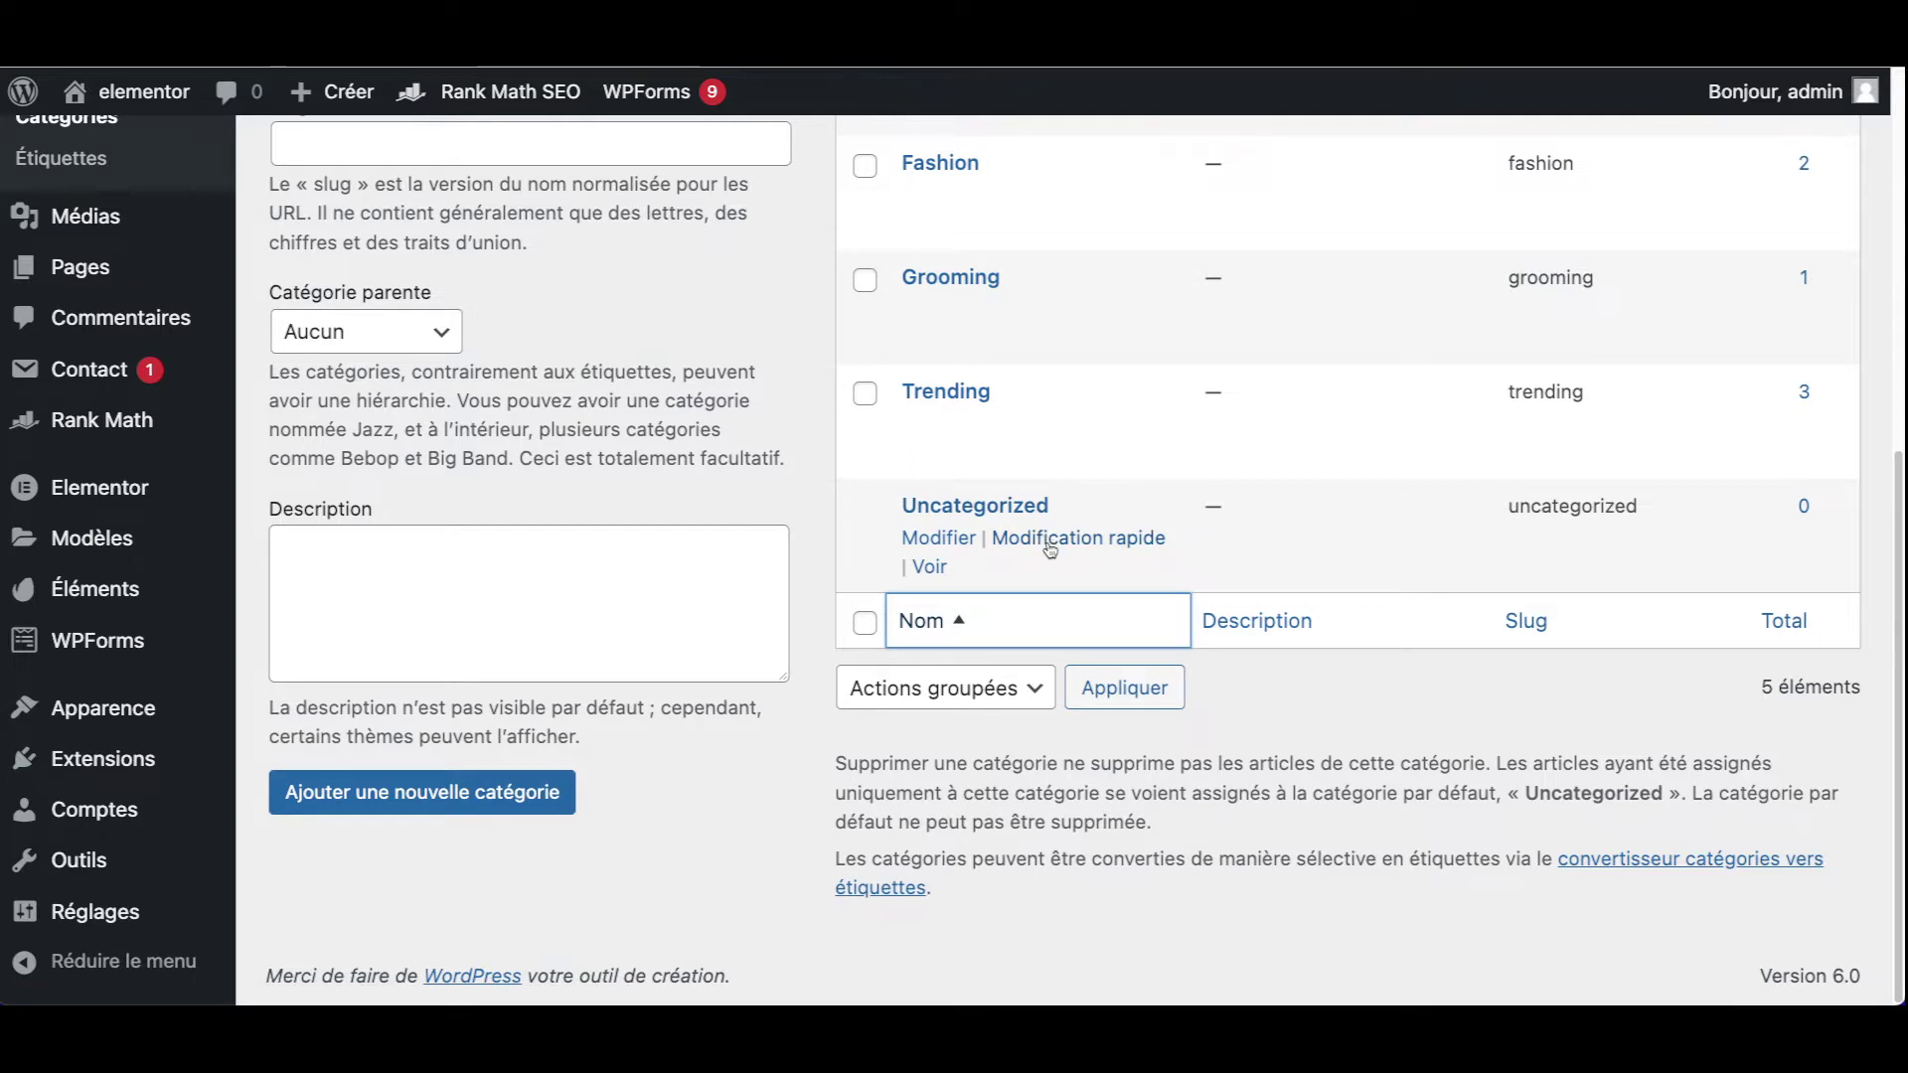
pyautogui.click(1051, 542)
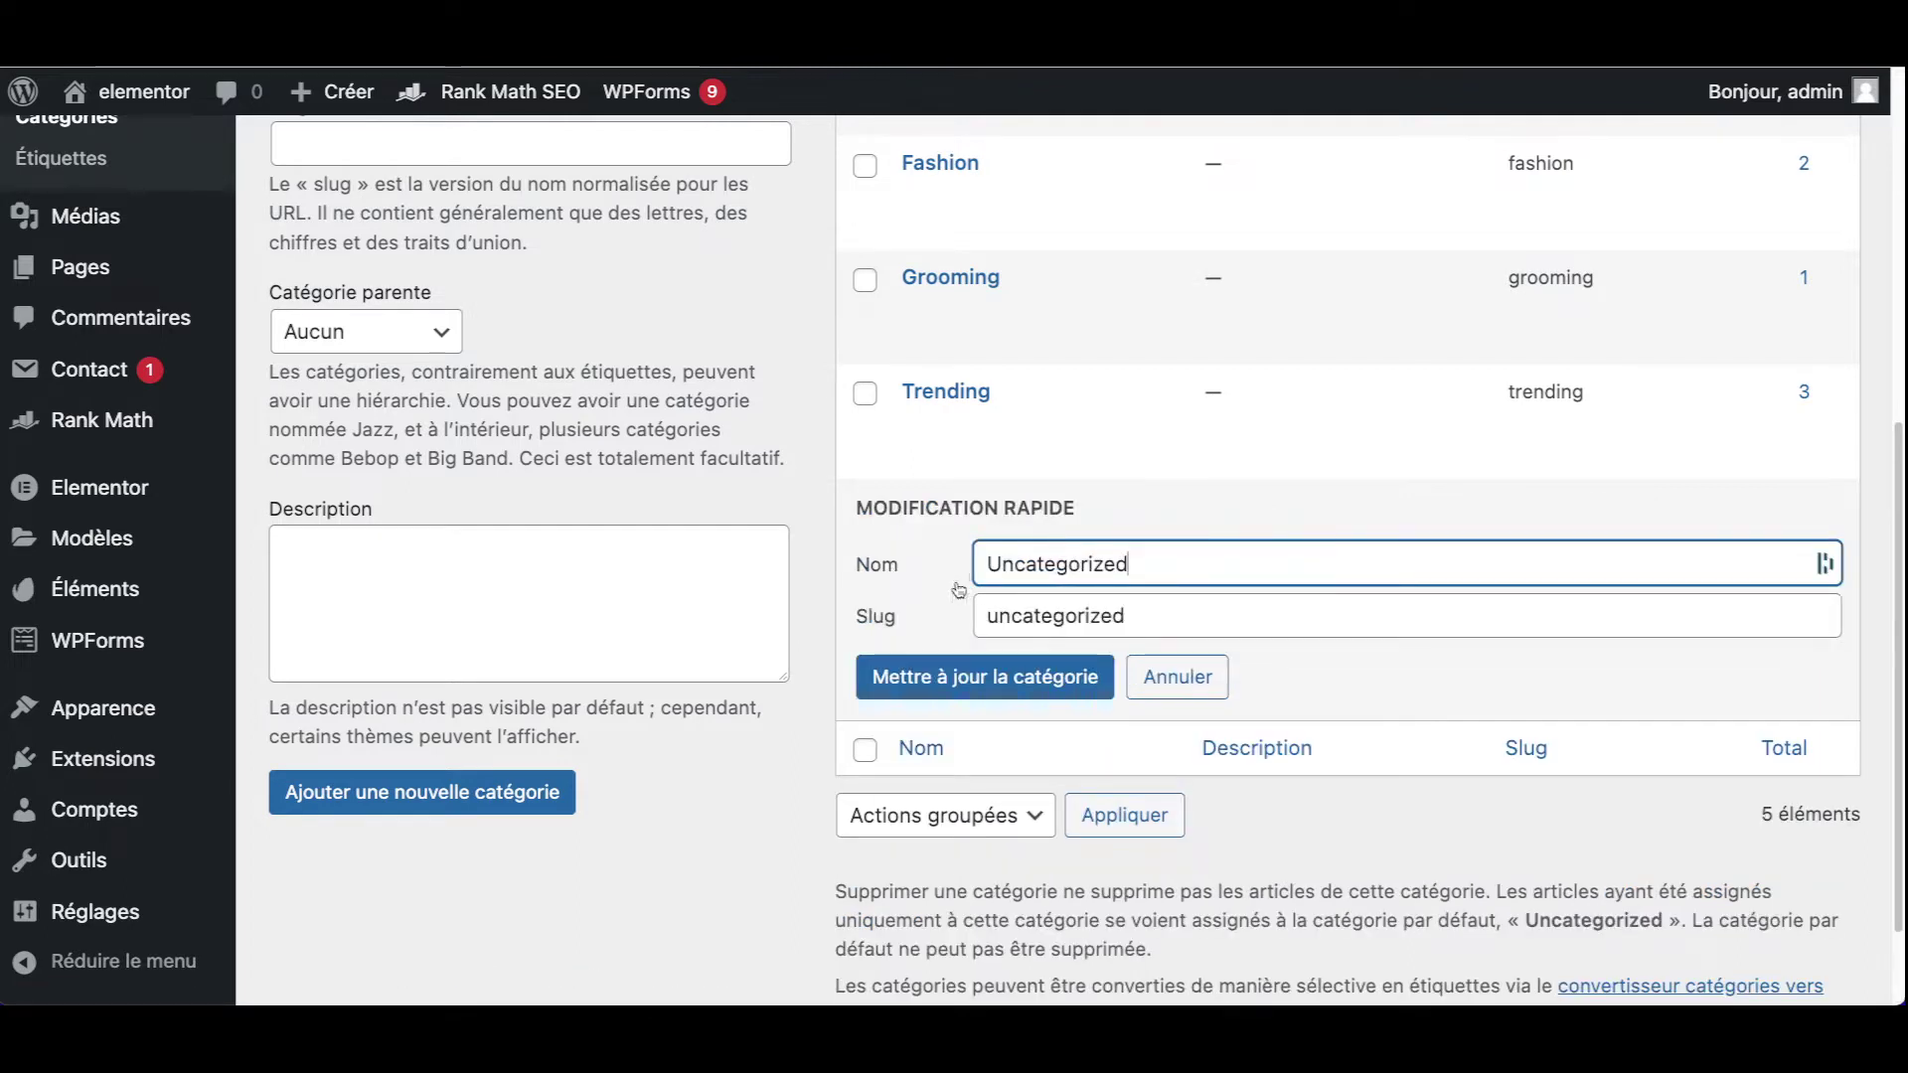
pyautogui.moveTo(1203, 570); pyautogui.dragTo(895, 530)
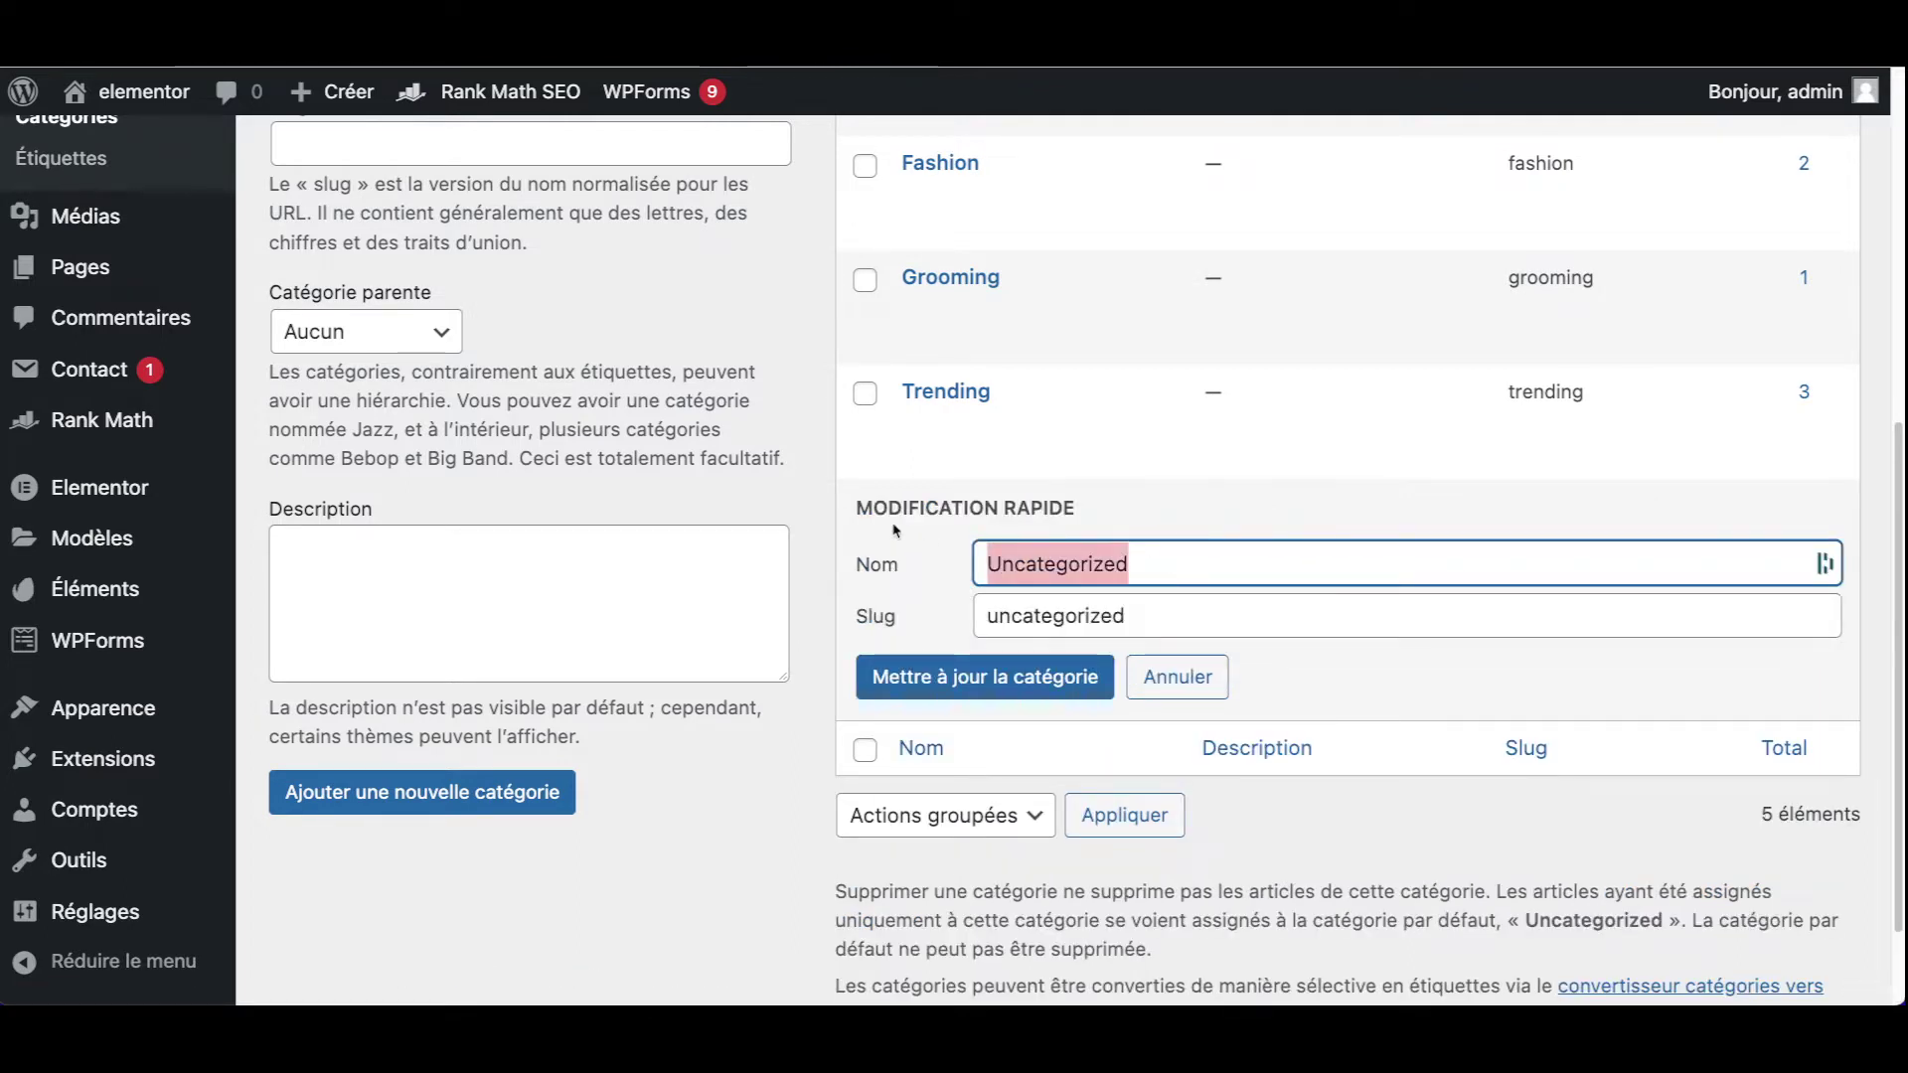
pyautogui.write('Le blog')
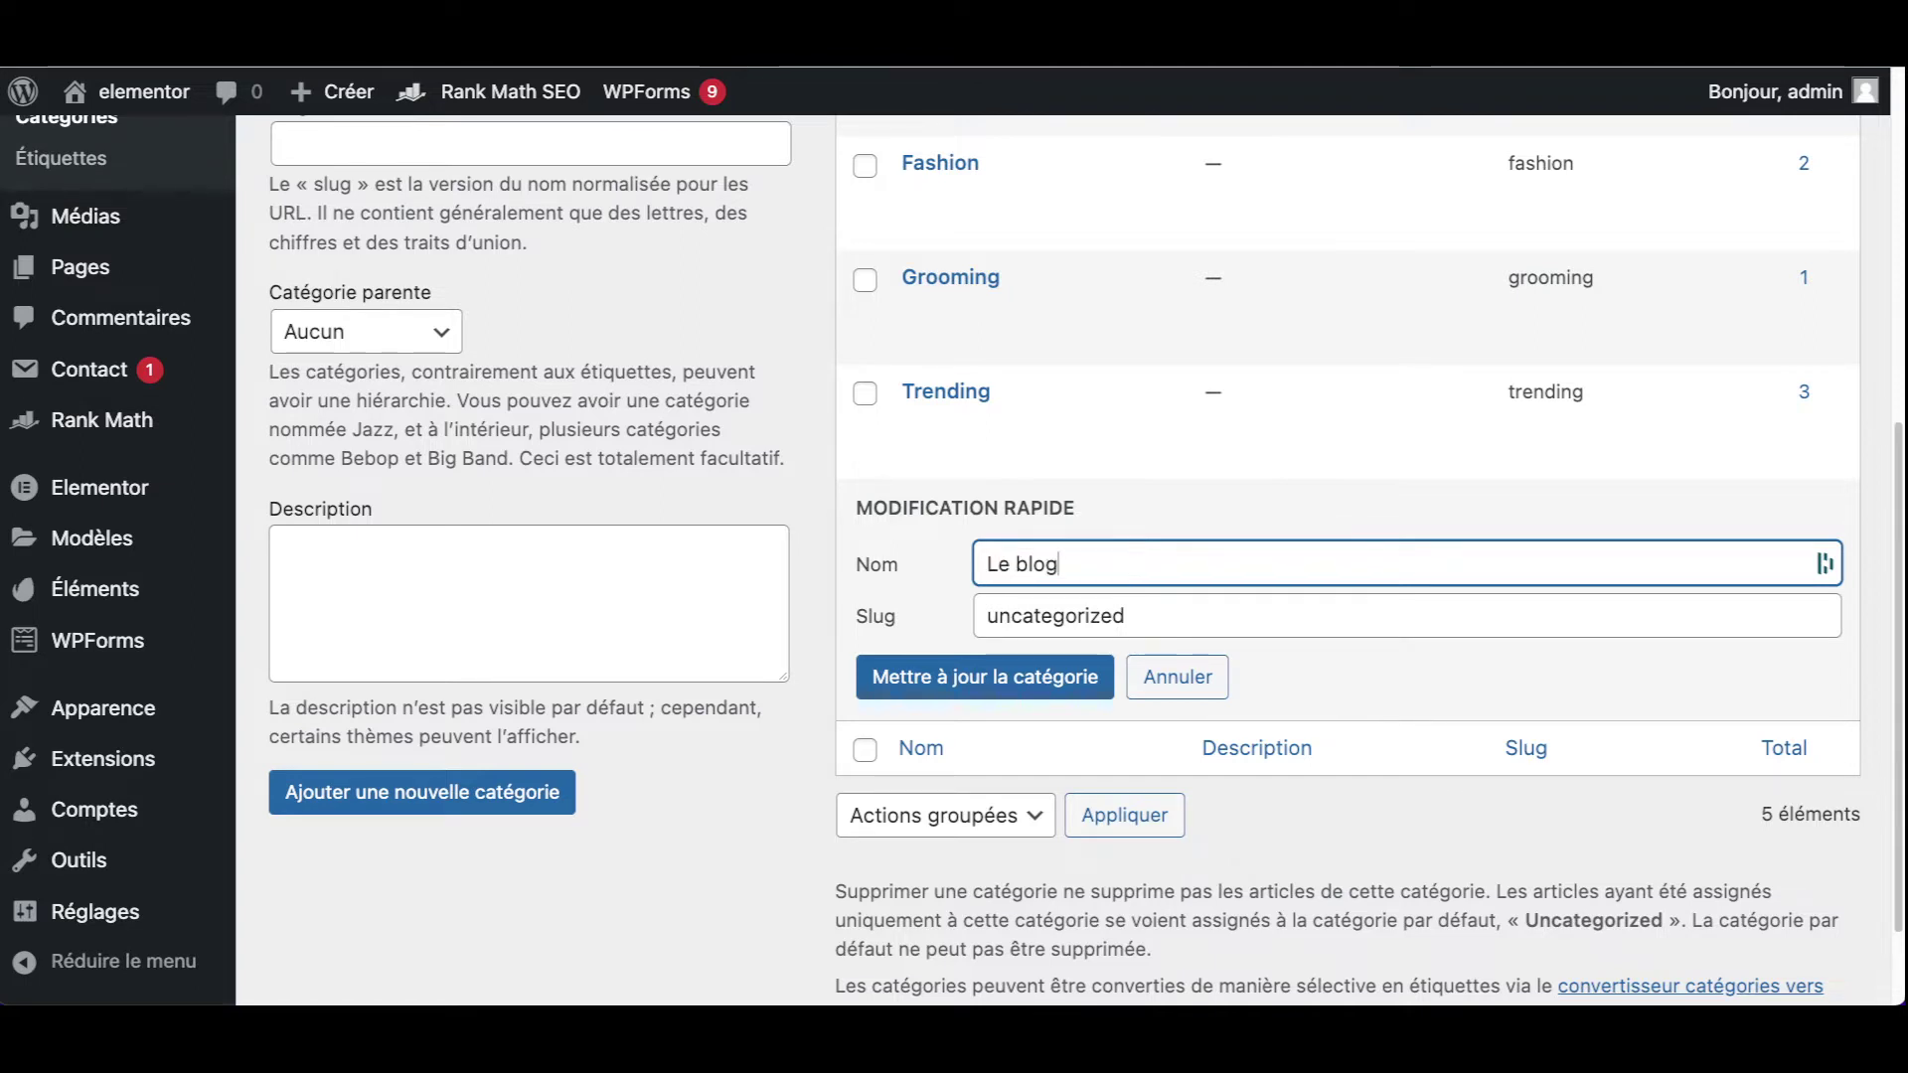
pyautogui.press('Tab')
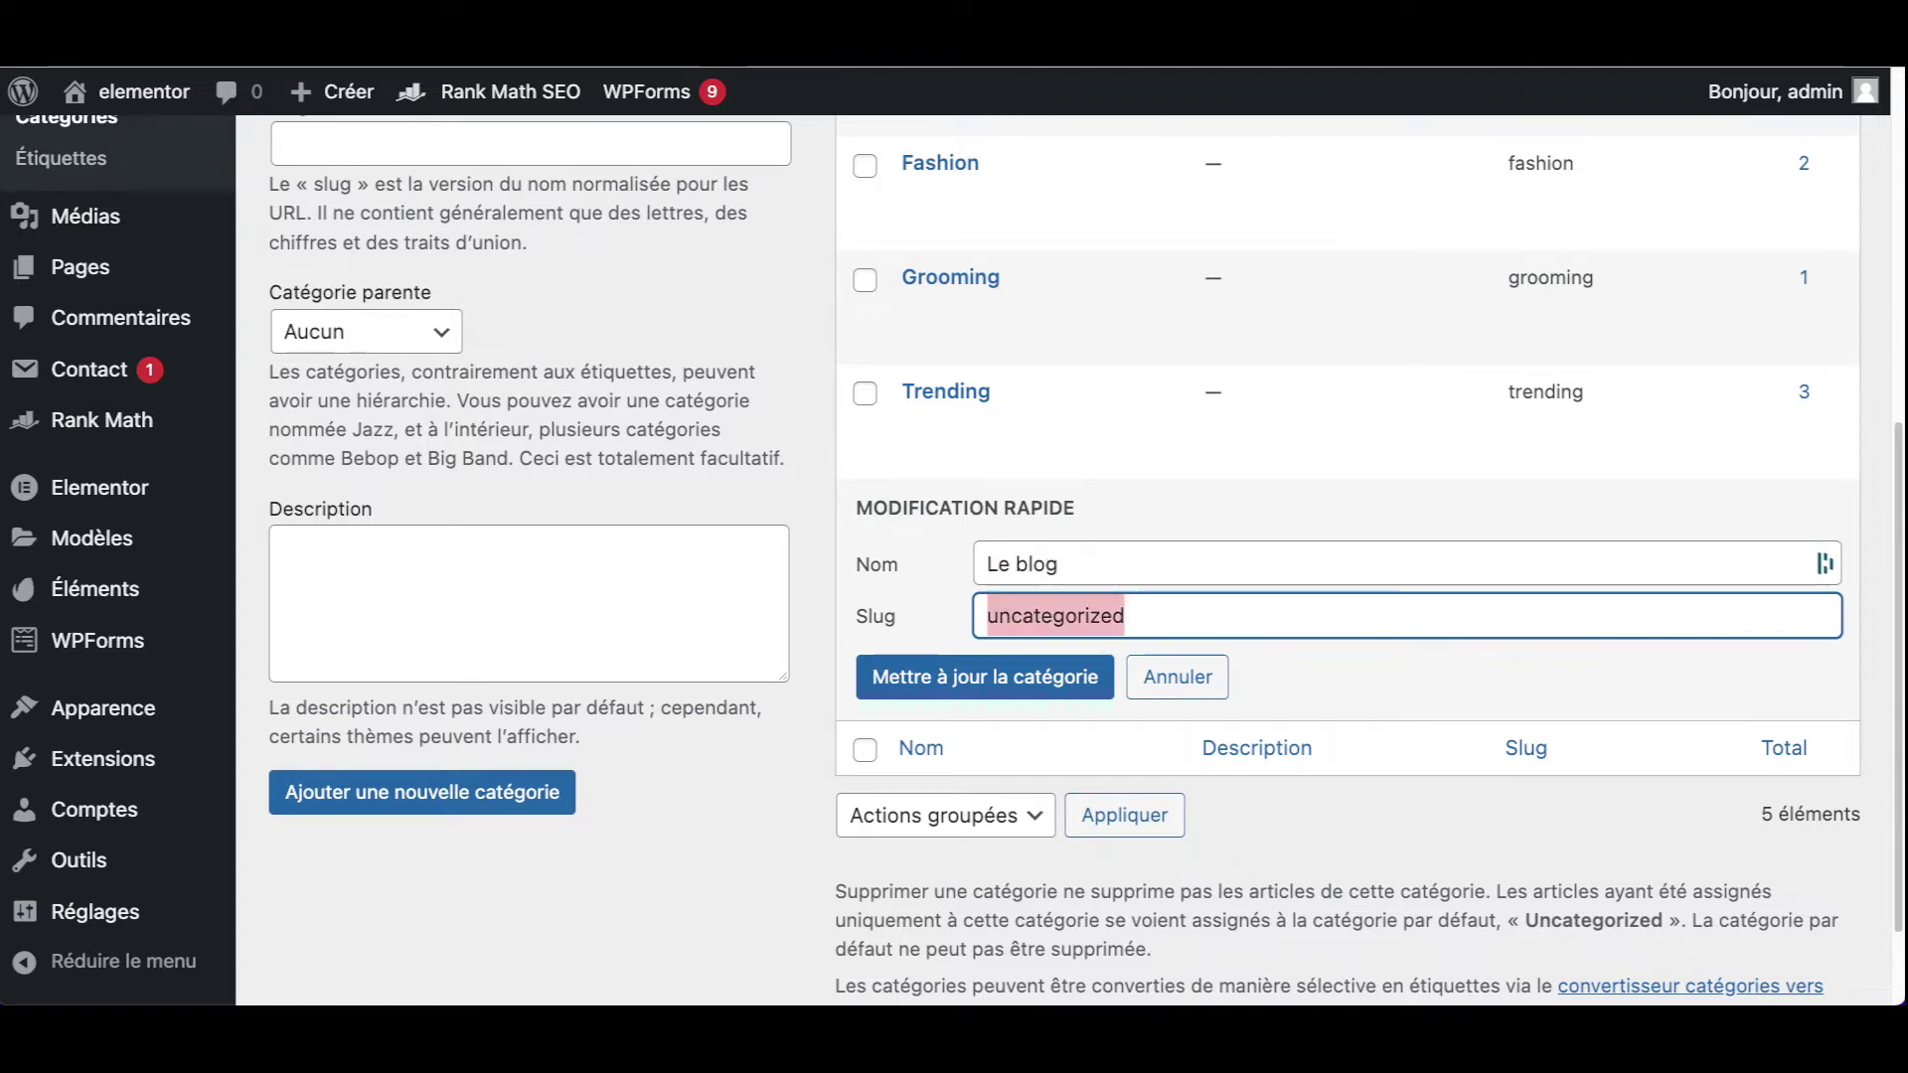
pyautogui.write('le blog')
pyautogui.click(1101, 686)
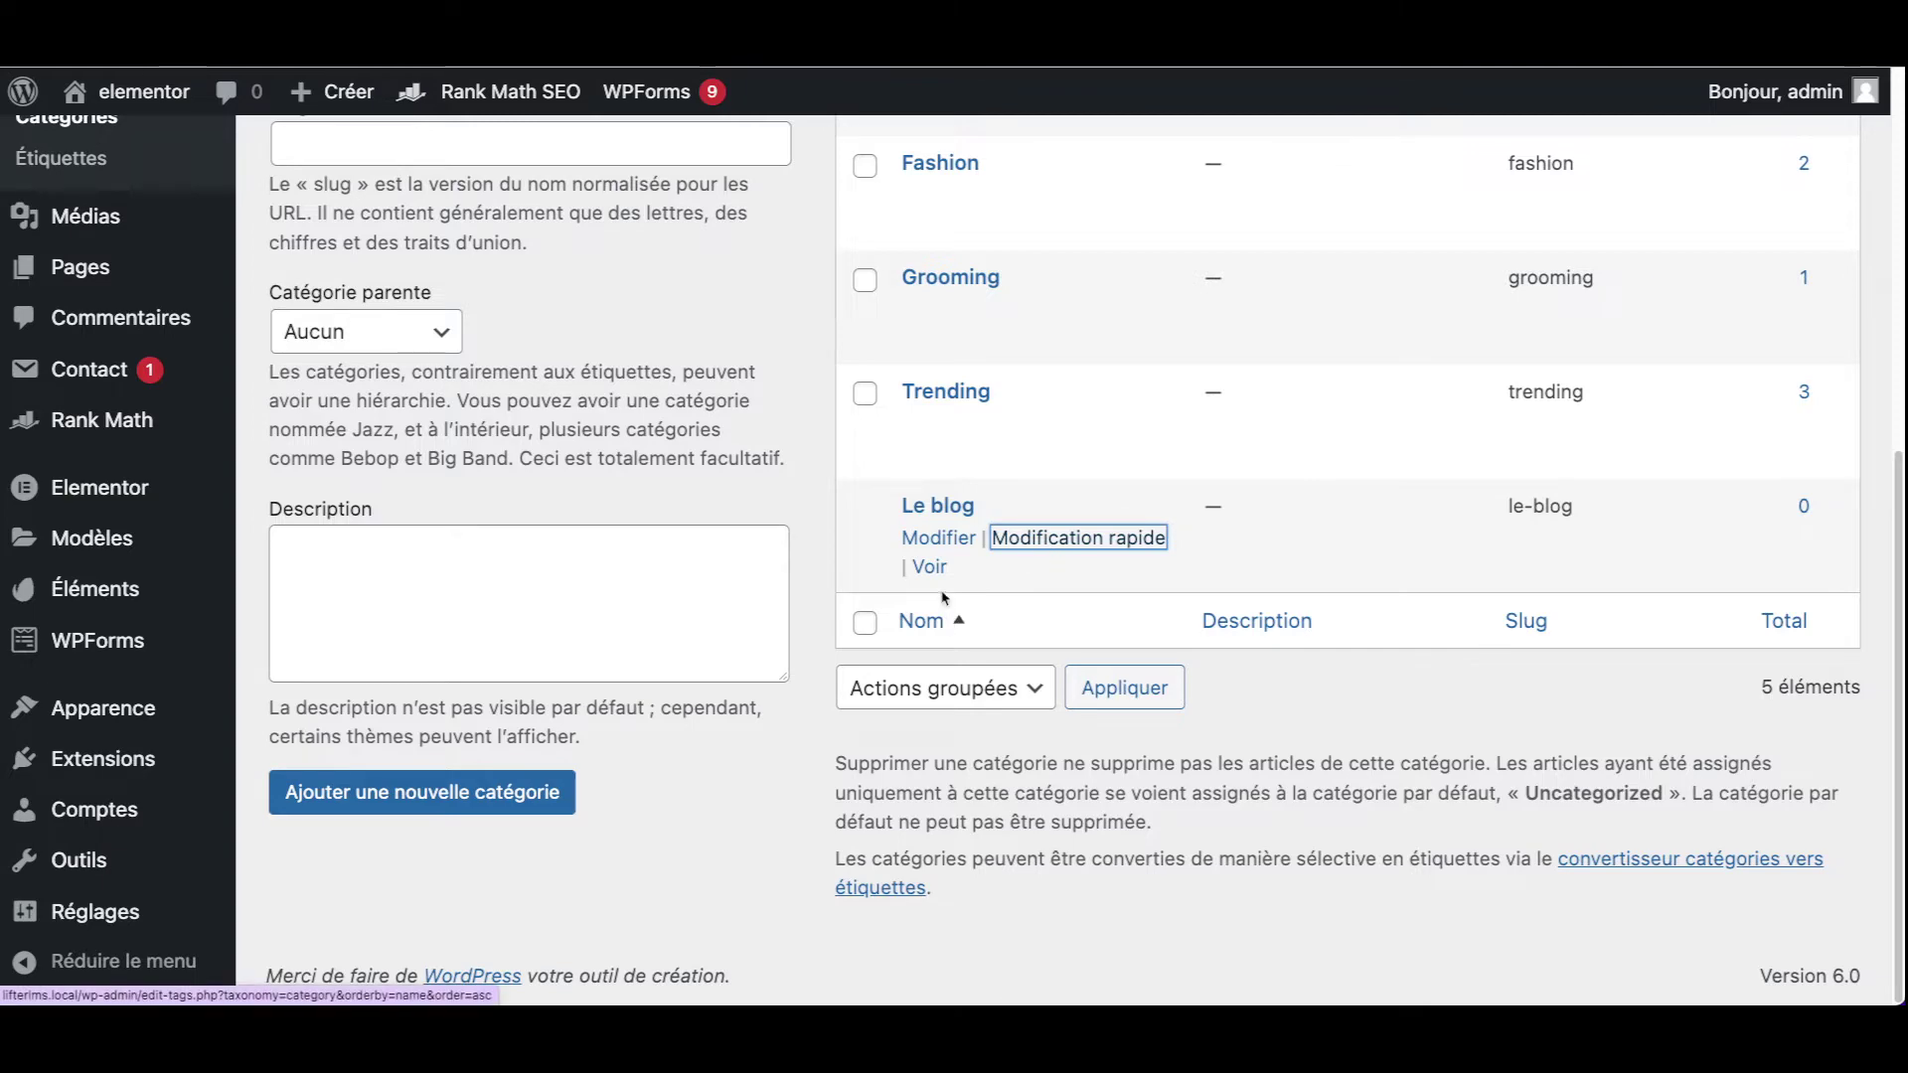
# - Open the Before-After category for full editing and examine its name, slug, parent category and description fields
pyautogui.click(941, 538)
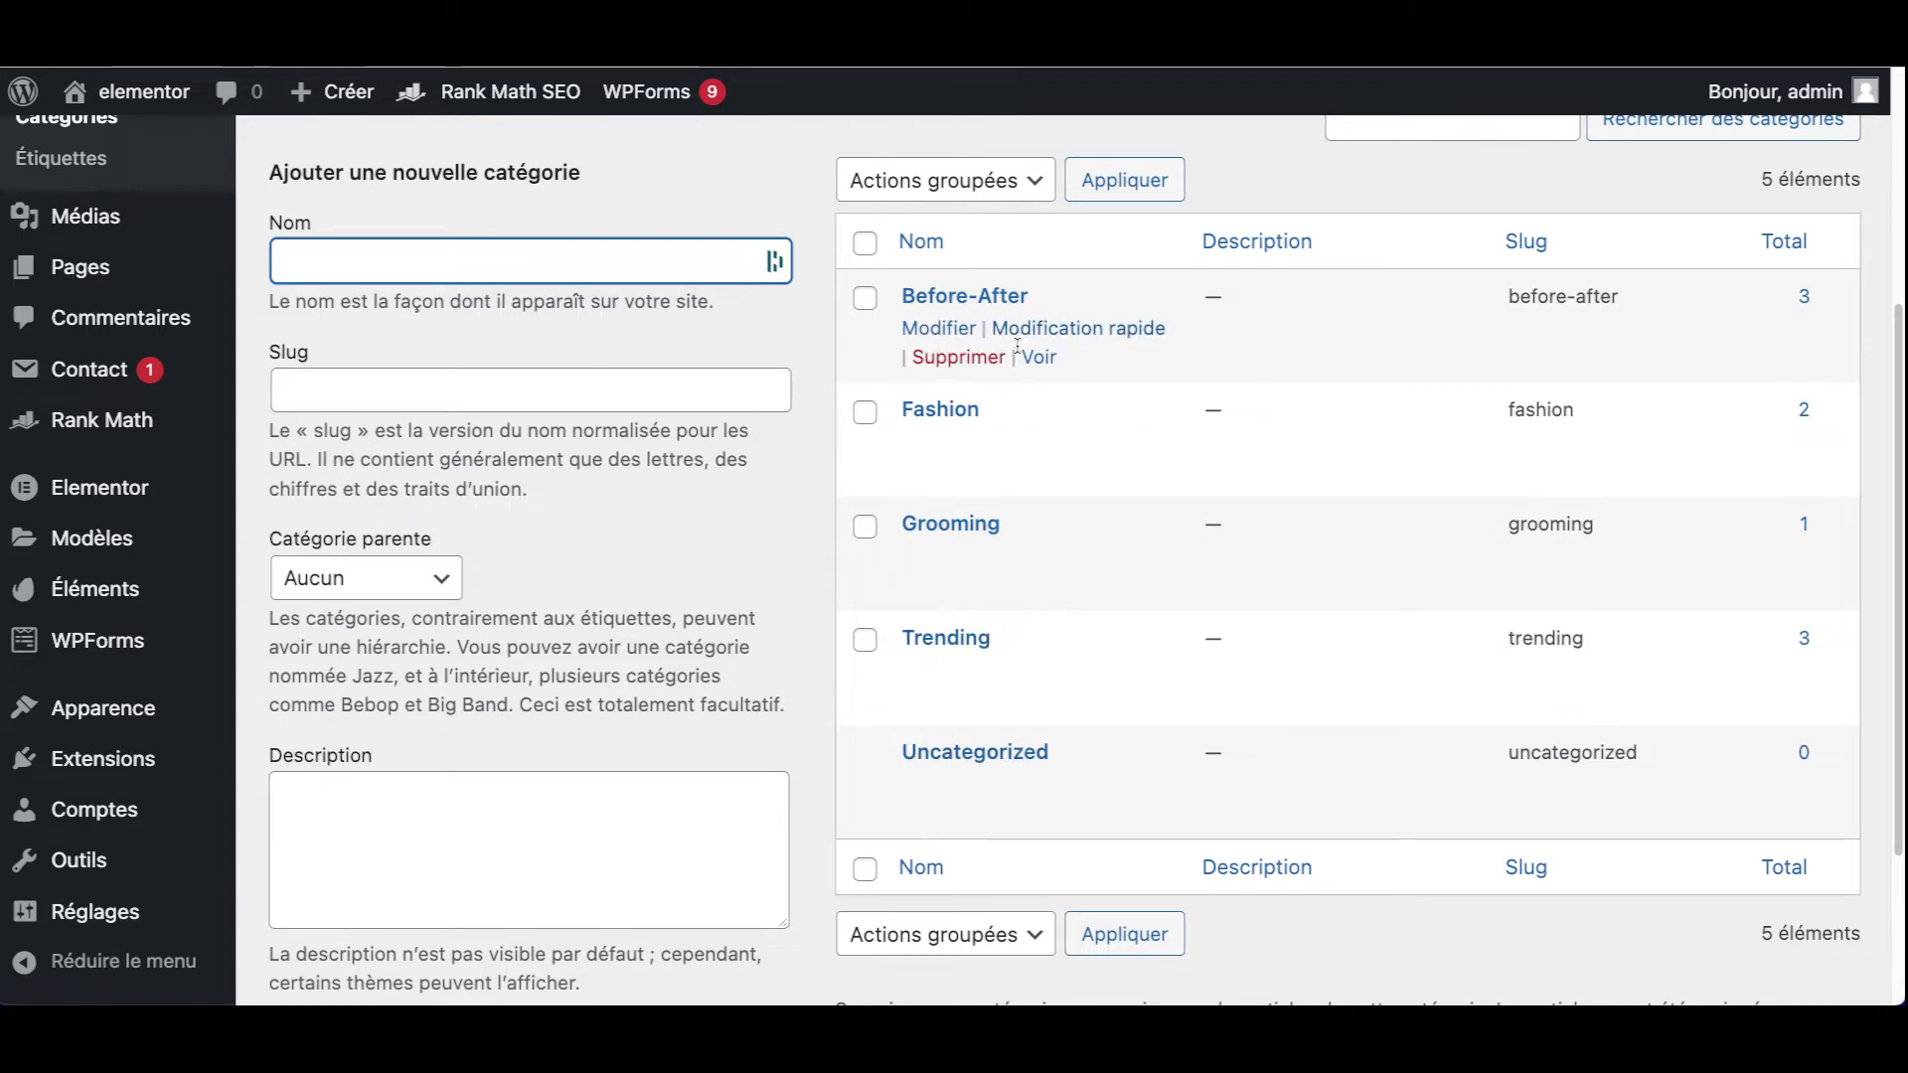
pyautogui.click(951, 331)
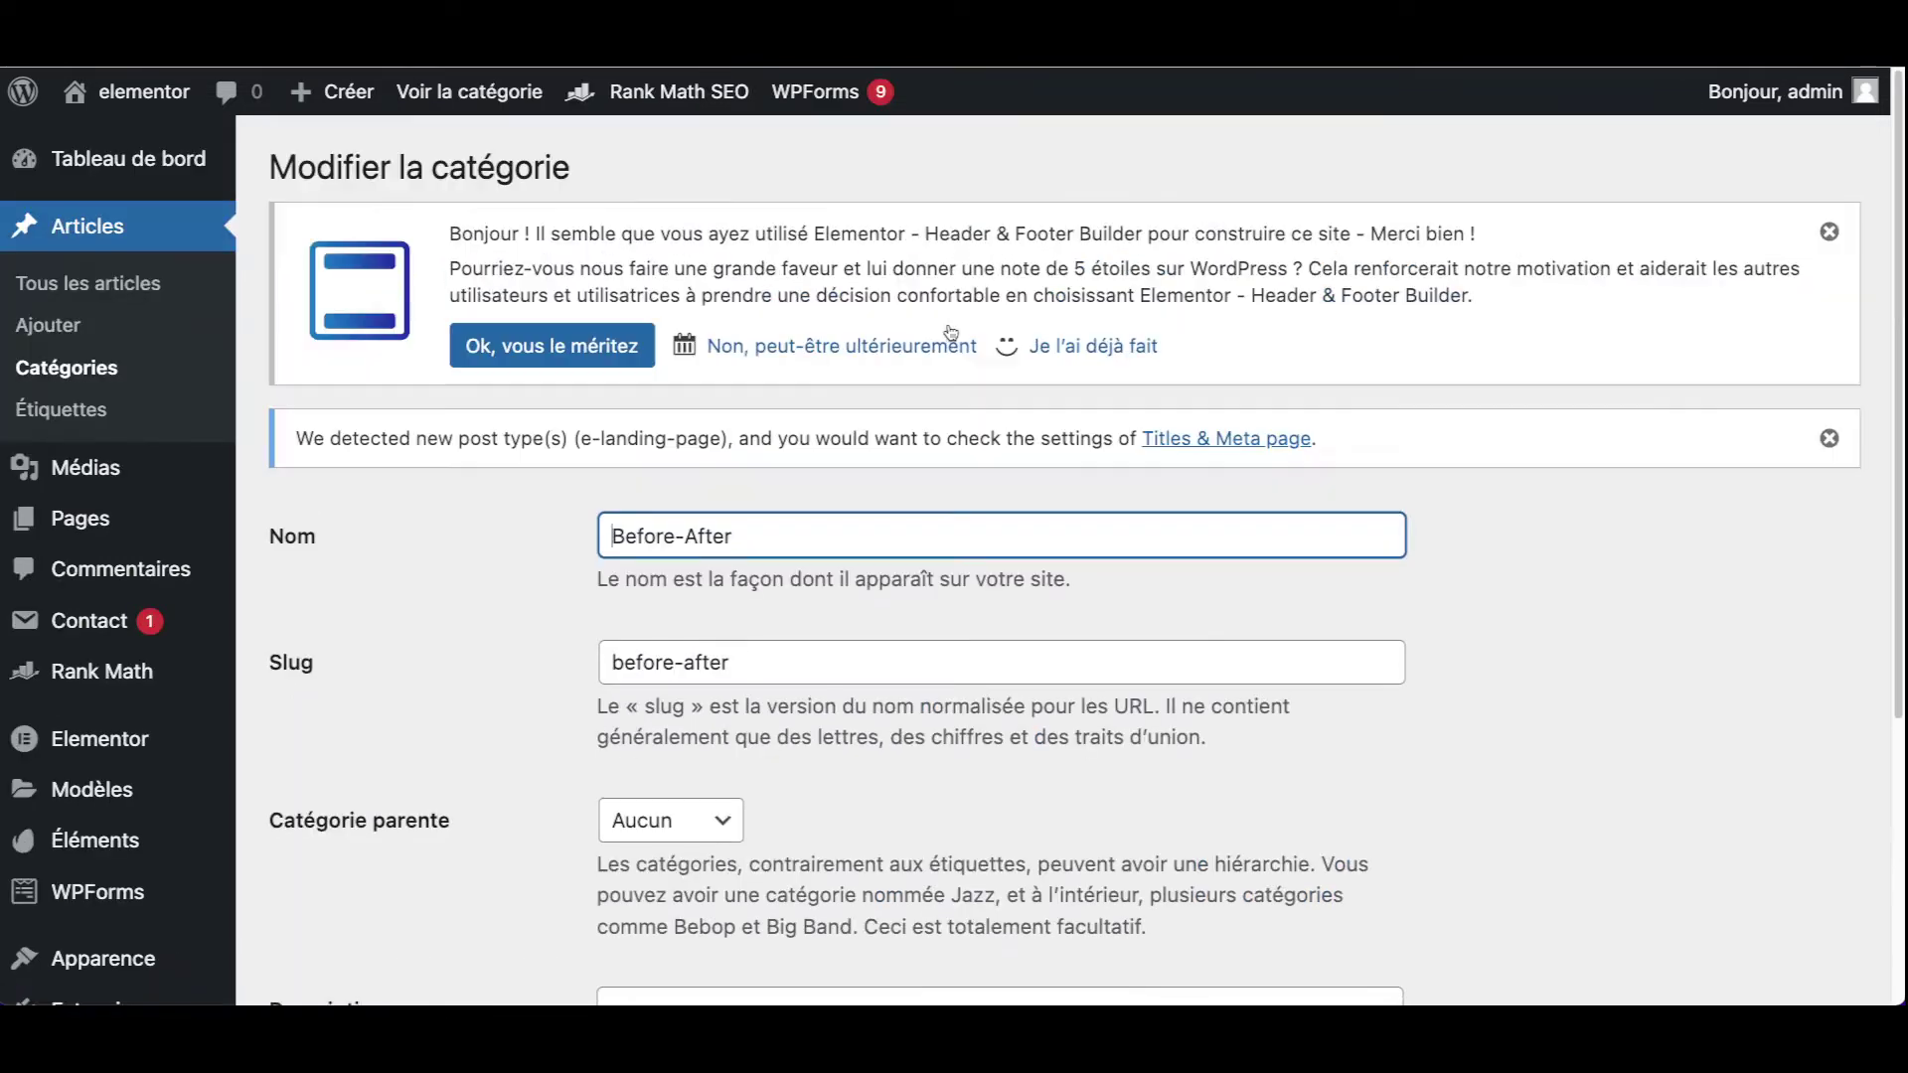
pyautogui.scroll(-4, 998, 694)
pyautogui.scroll(-1, 998, 695)
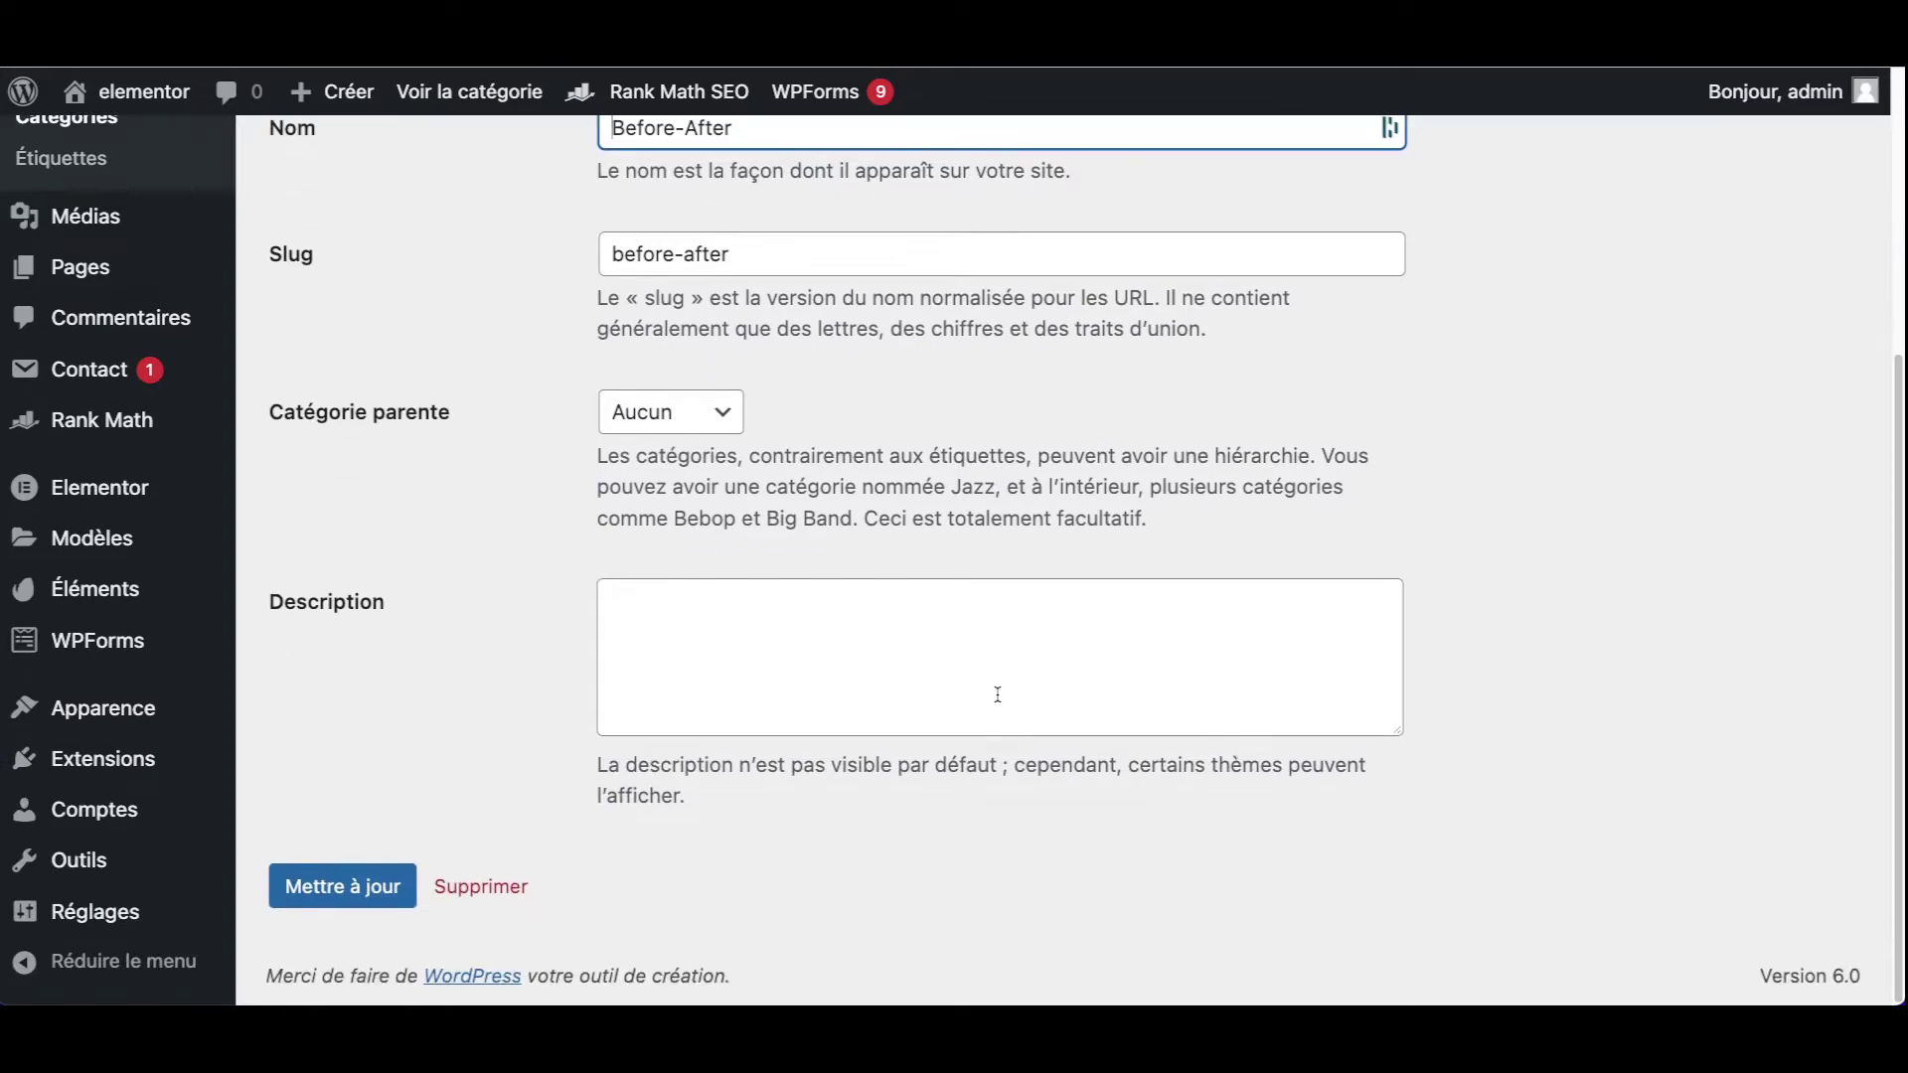
pyautogui.scroll(4, 995, 699)
pyautogui.scroll(-2, 916, 656)
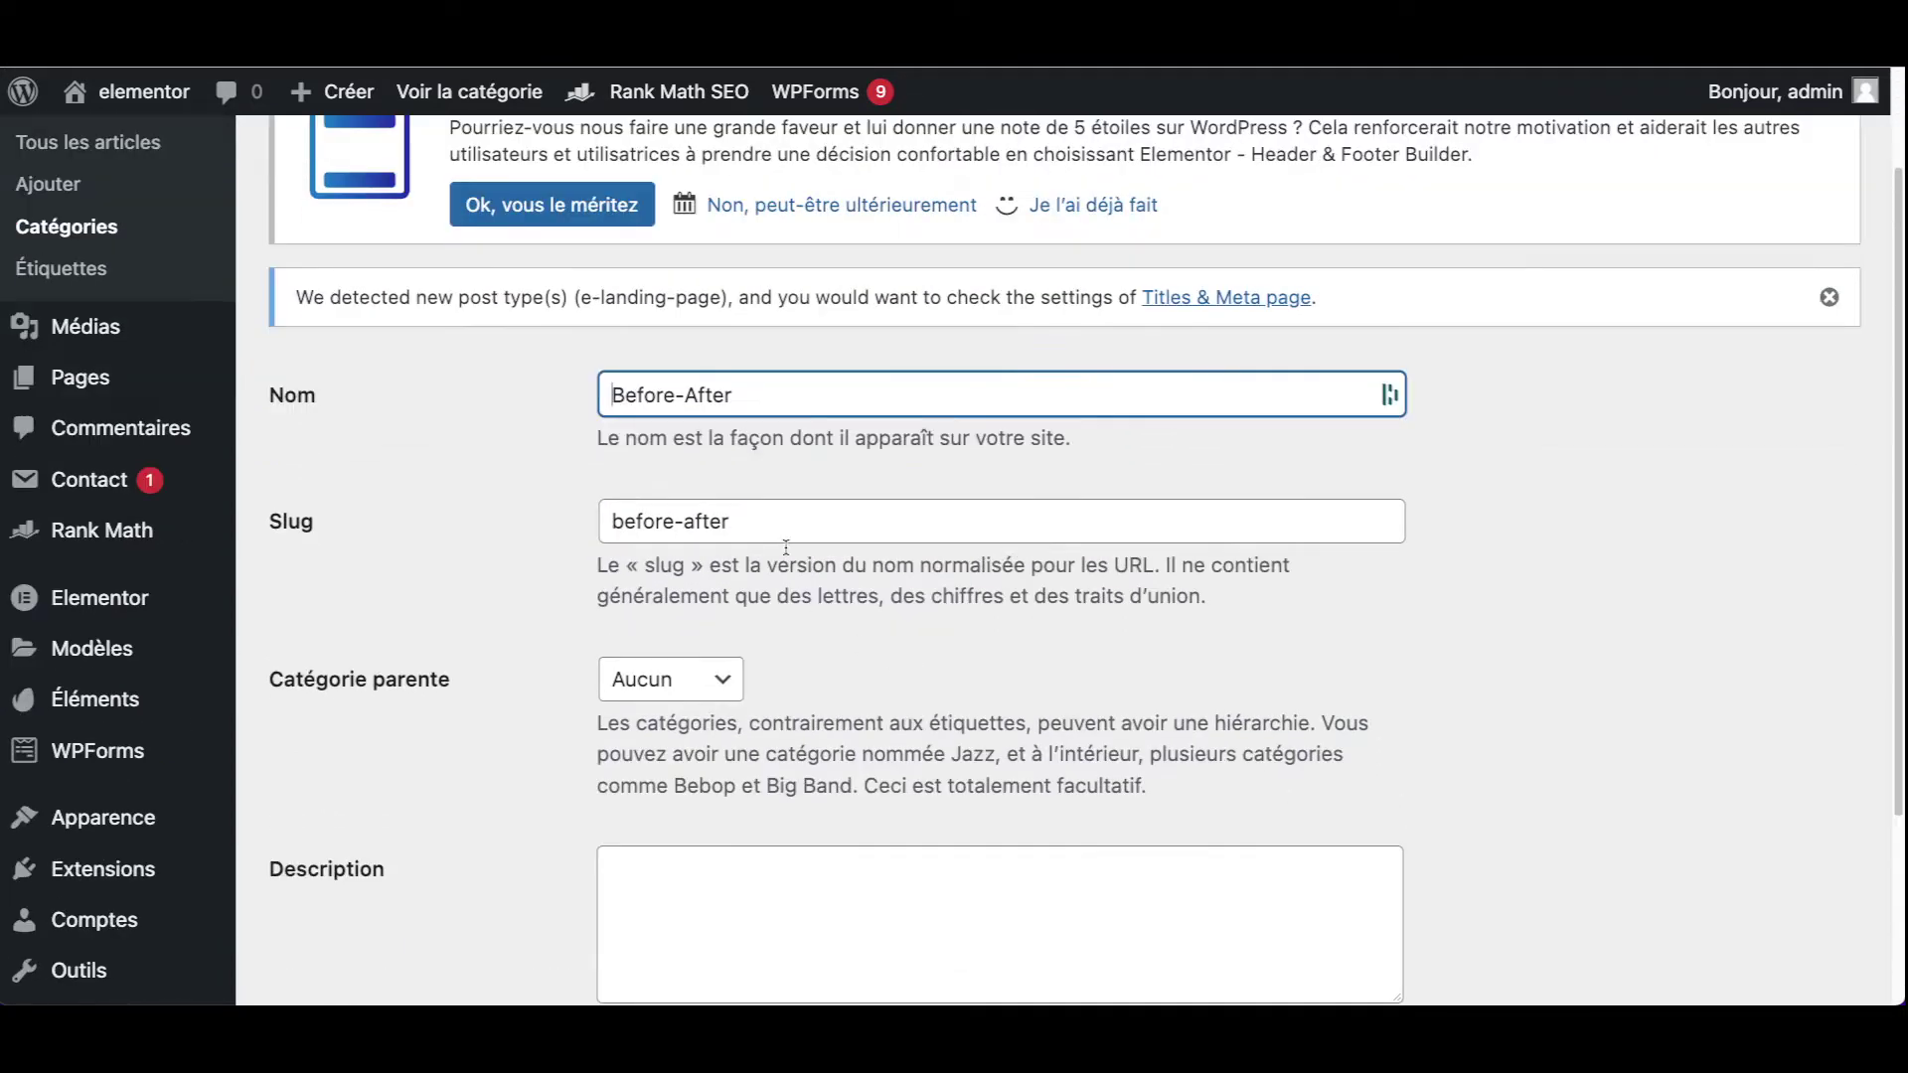
pyautogui.scroll(-4, 758, 723)
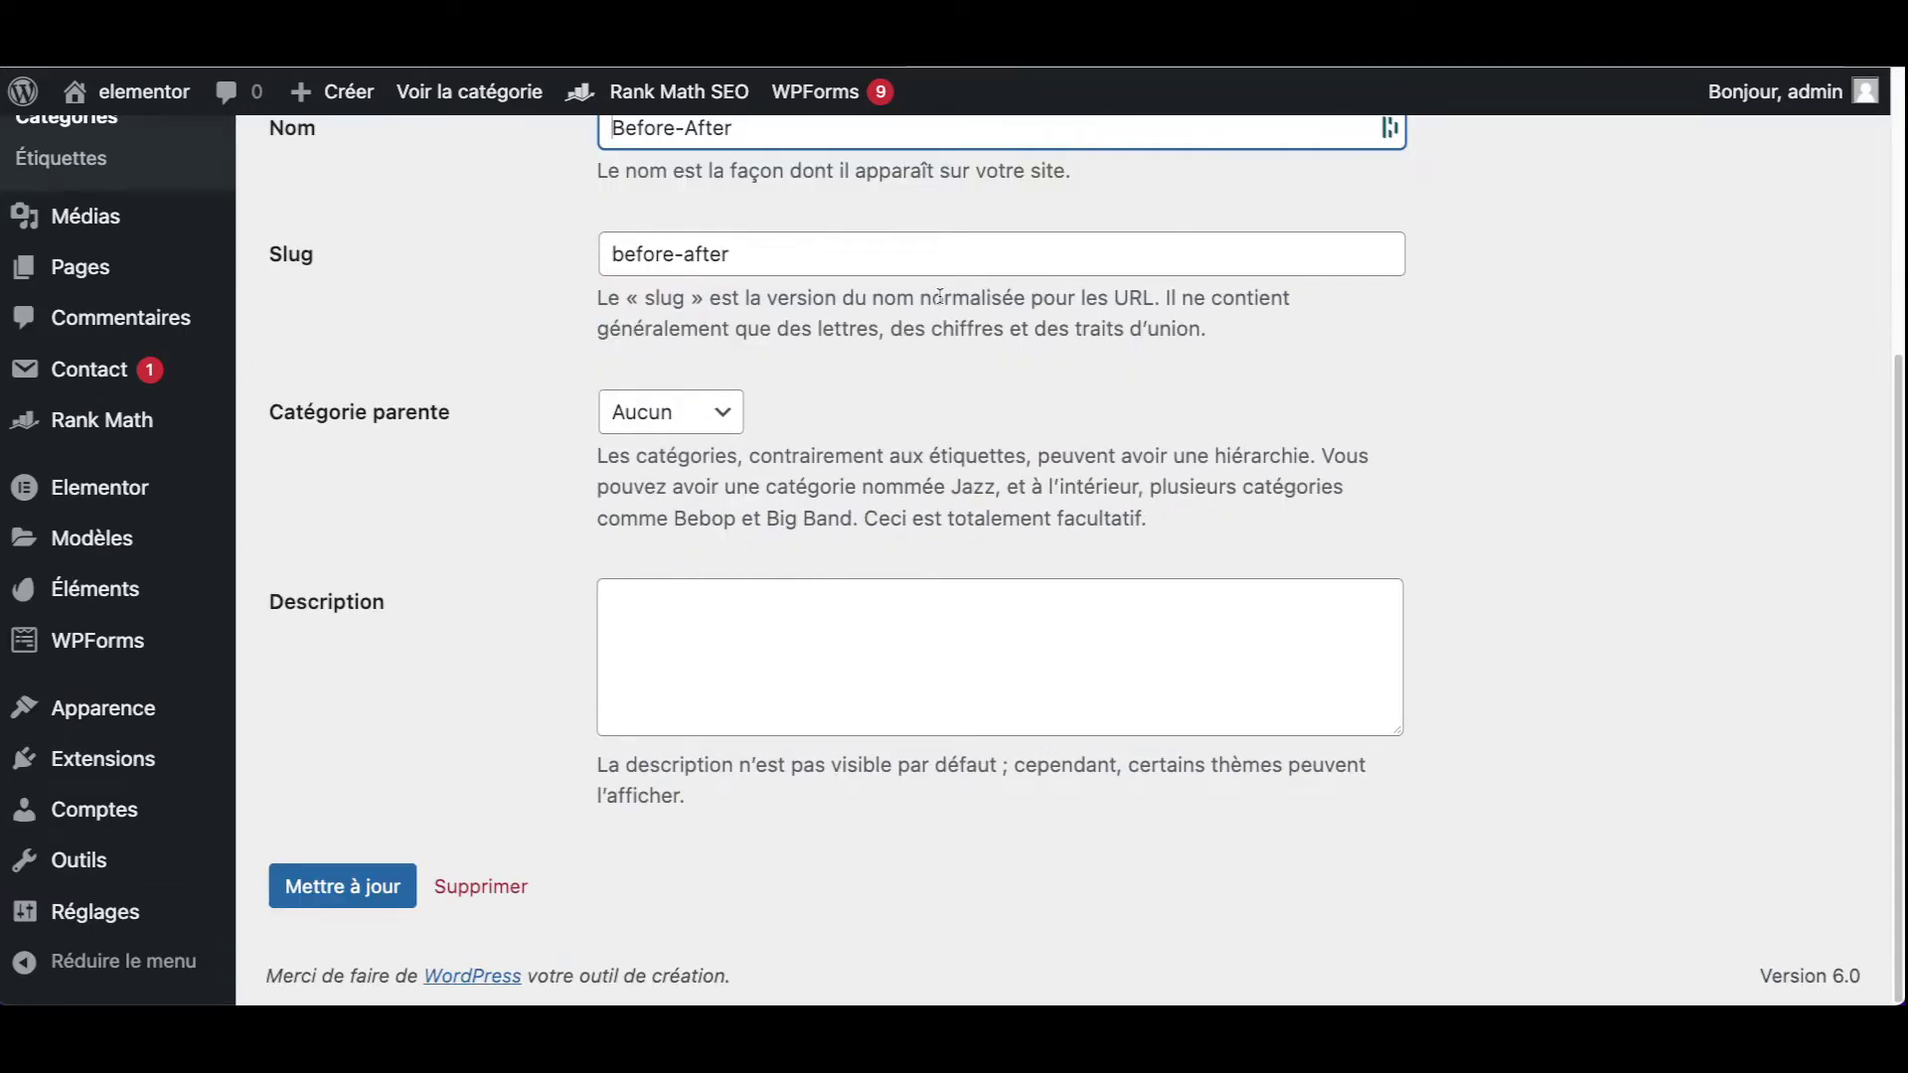
pyautogui.scroll(1, 1001, 263)
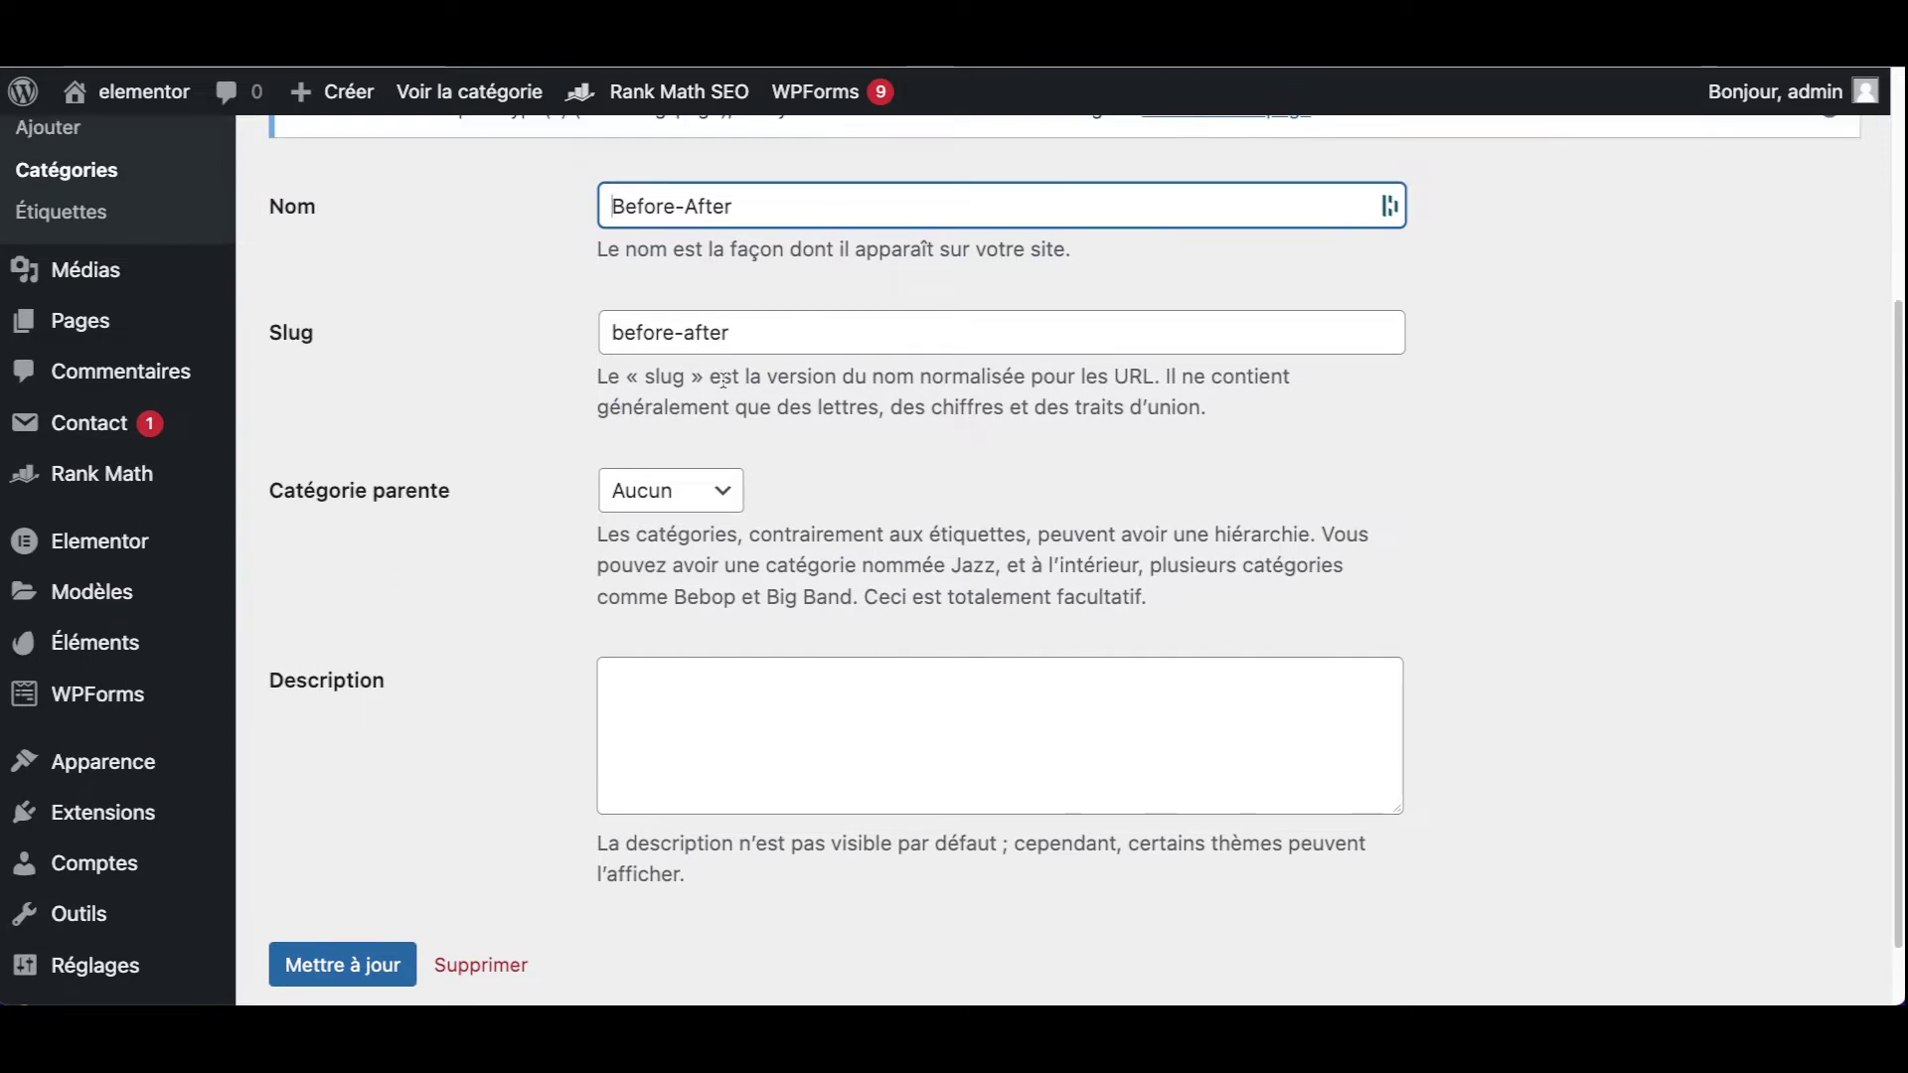
pyautogui.scroll(-1, 784, 499)
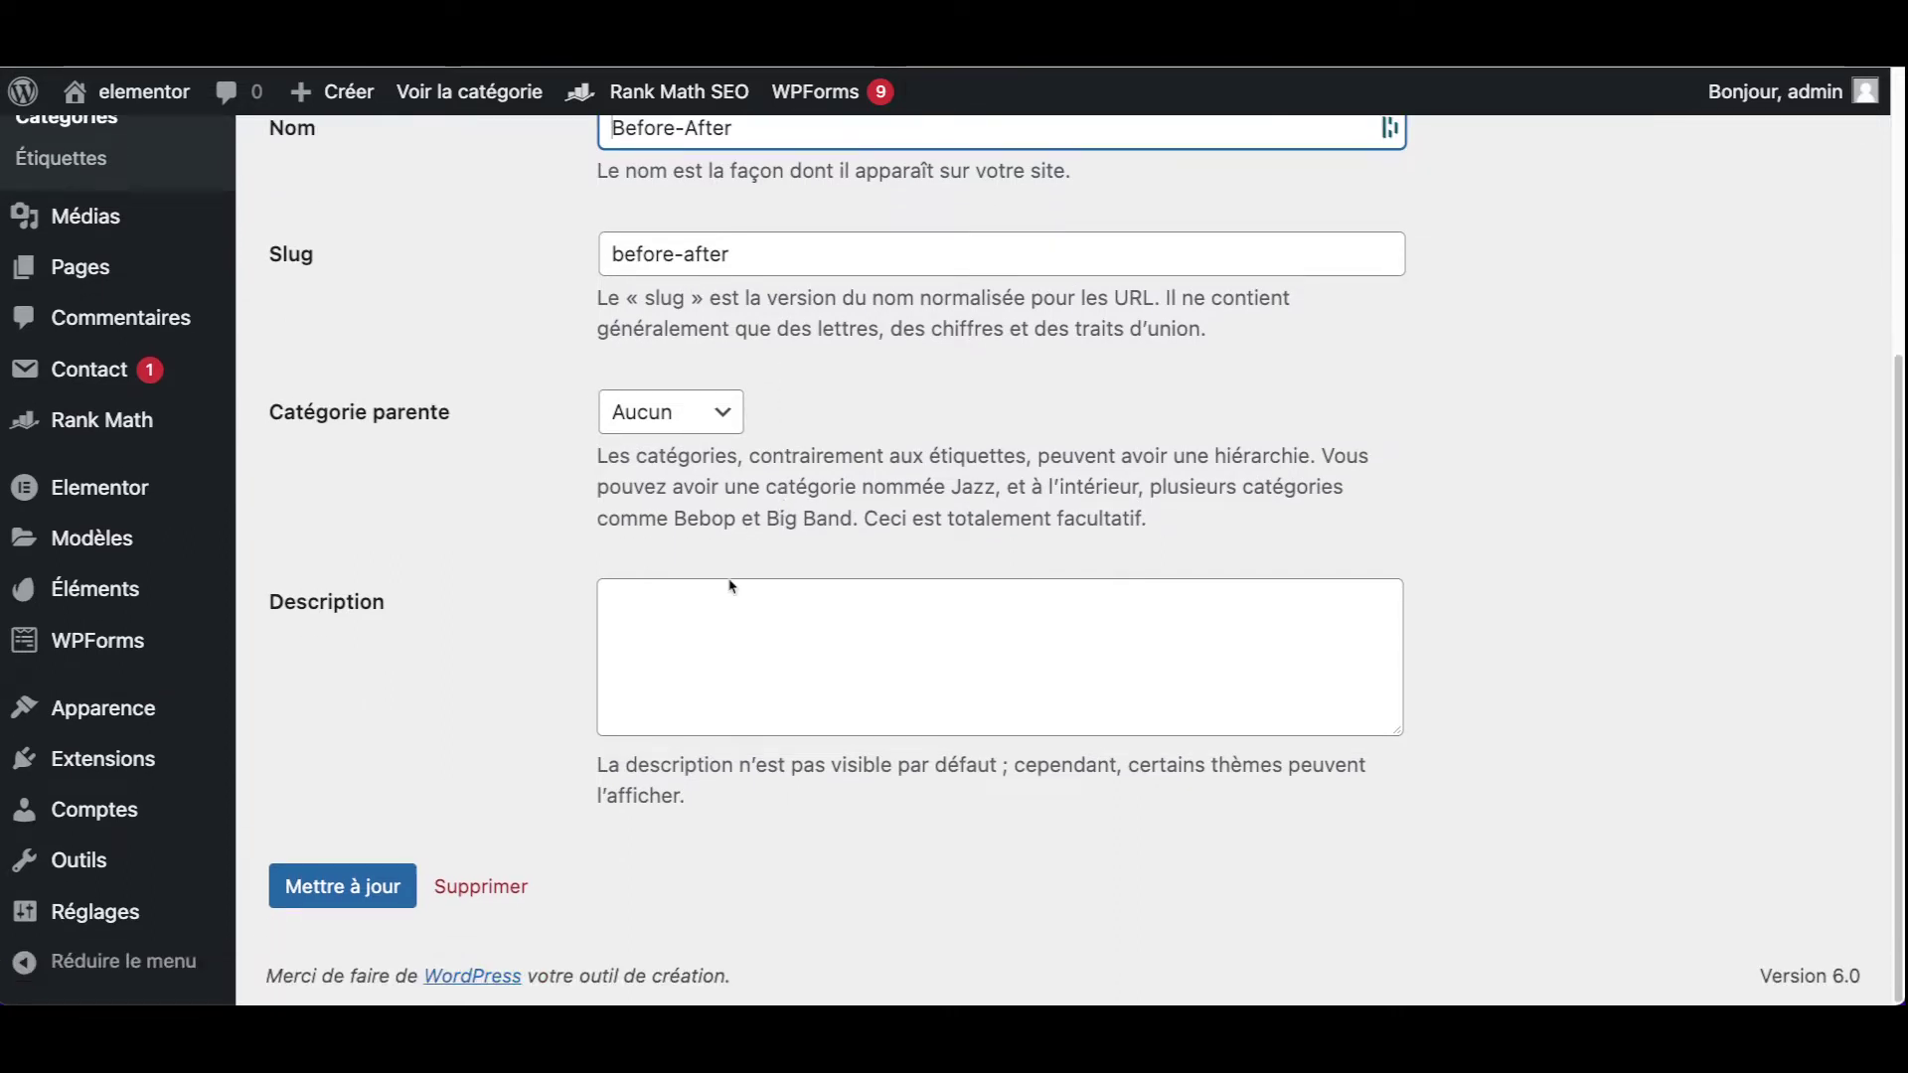
# - Set the default post category to Before-After in the writing settings and save the changes
pyautogui.moveTo(149, 912)
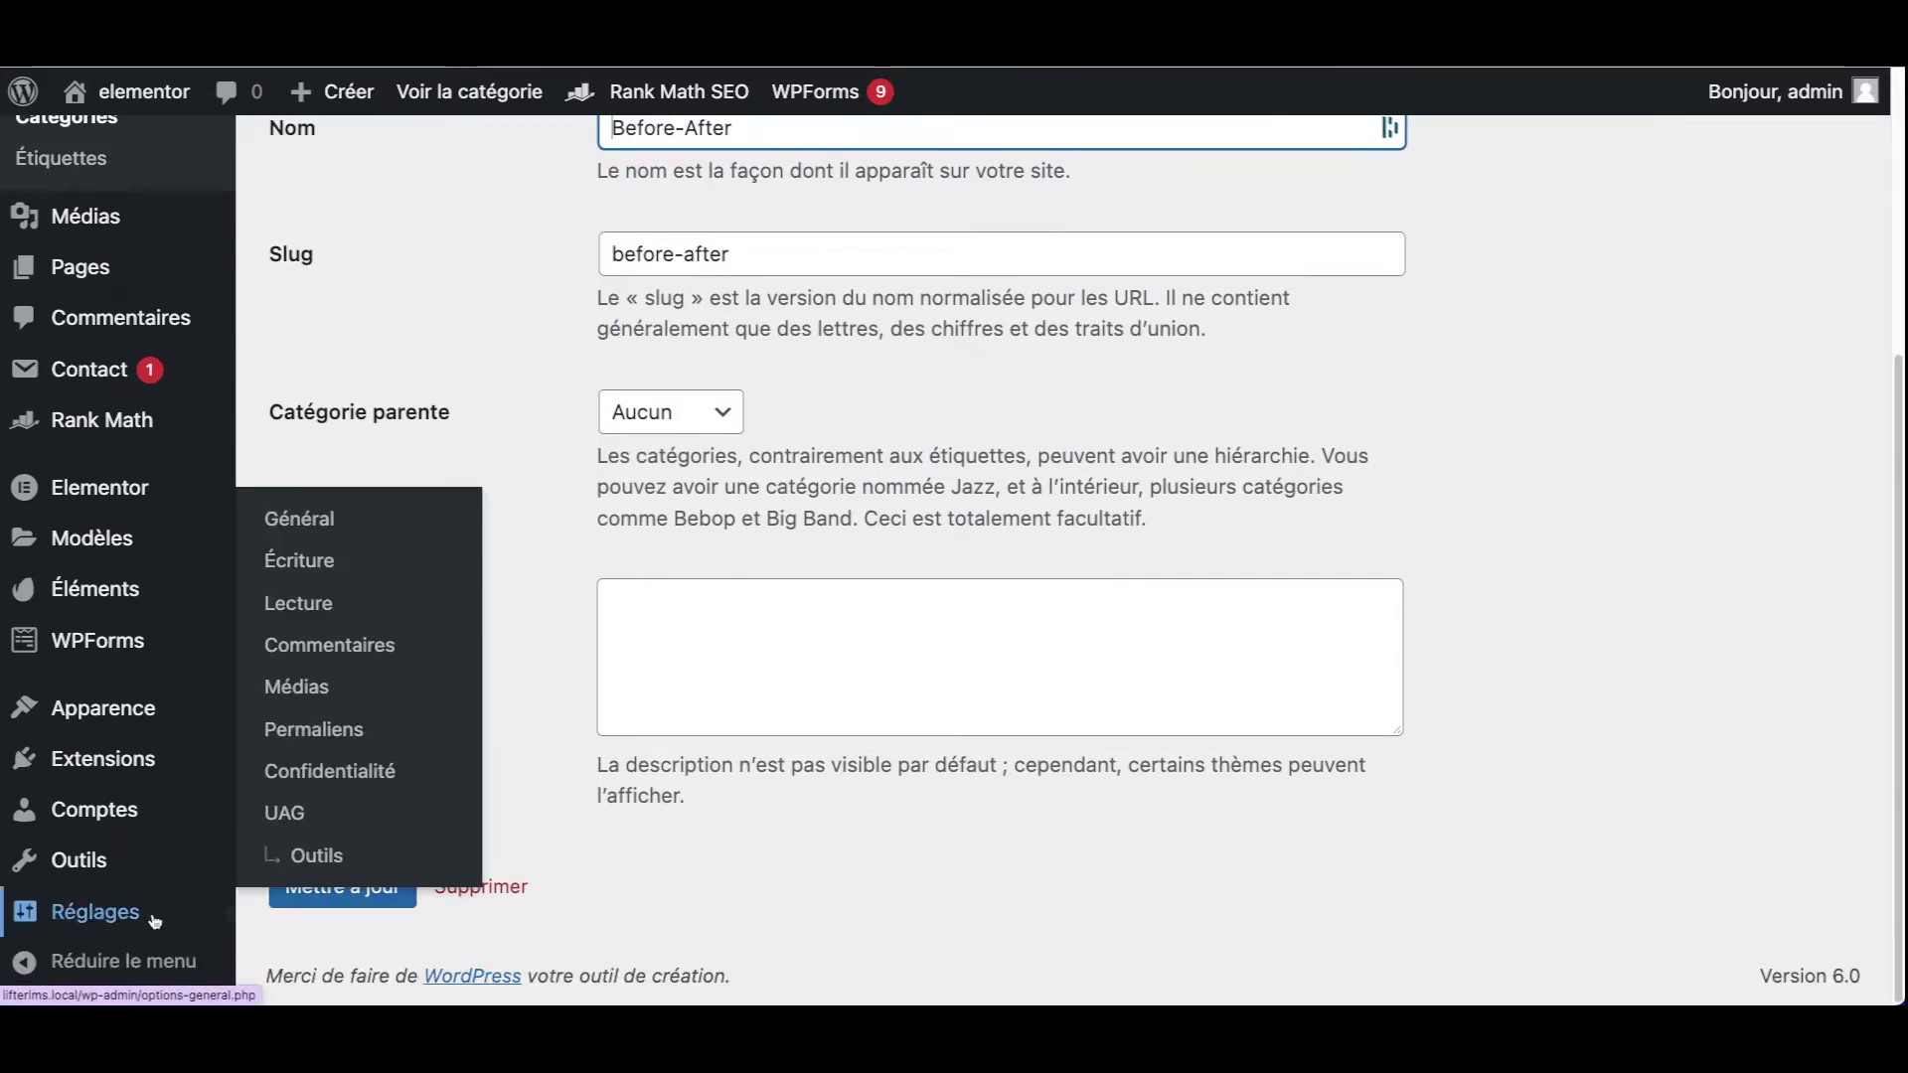
pyautogui.click(353, 616)
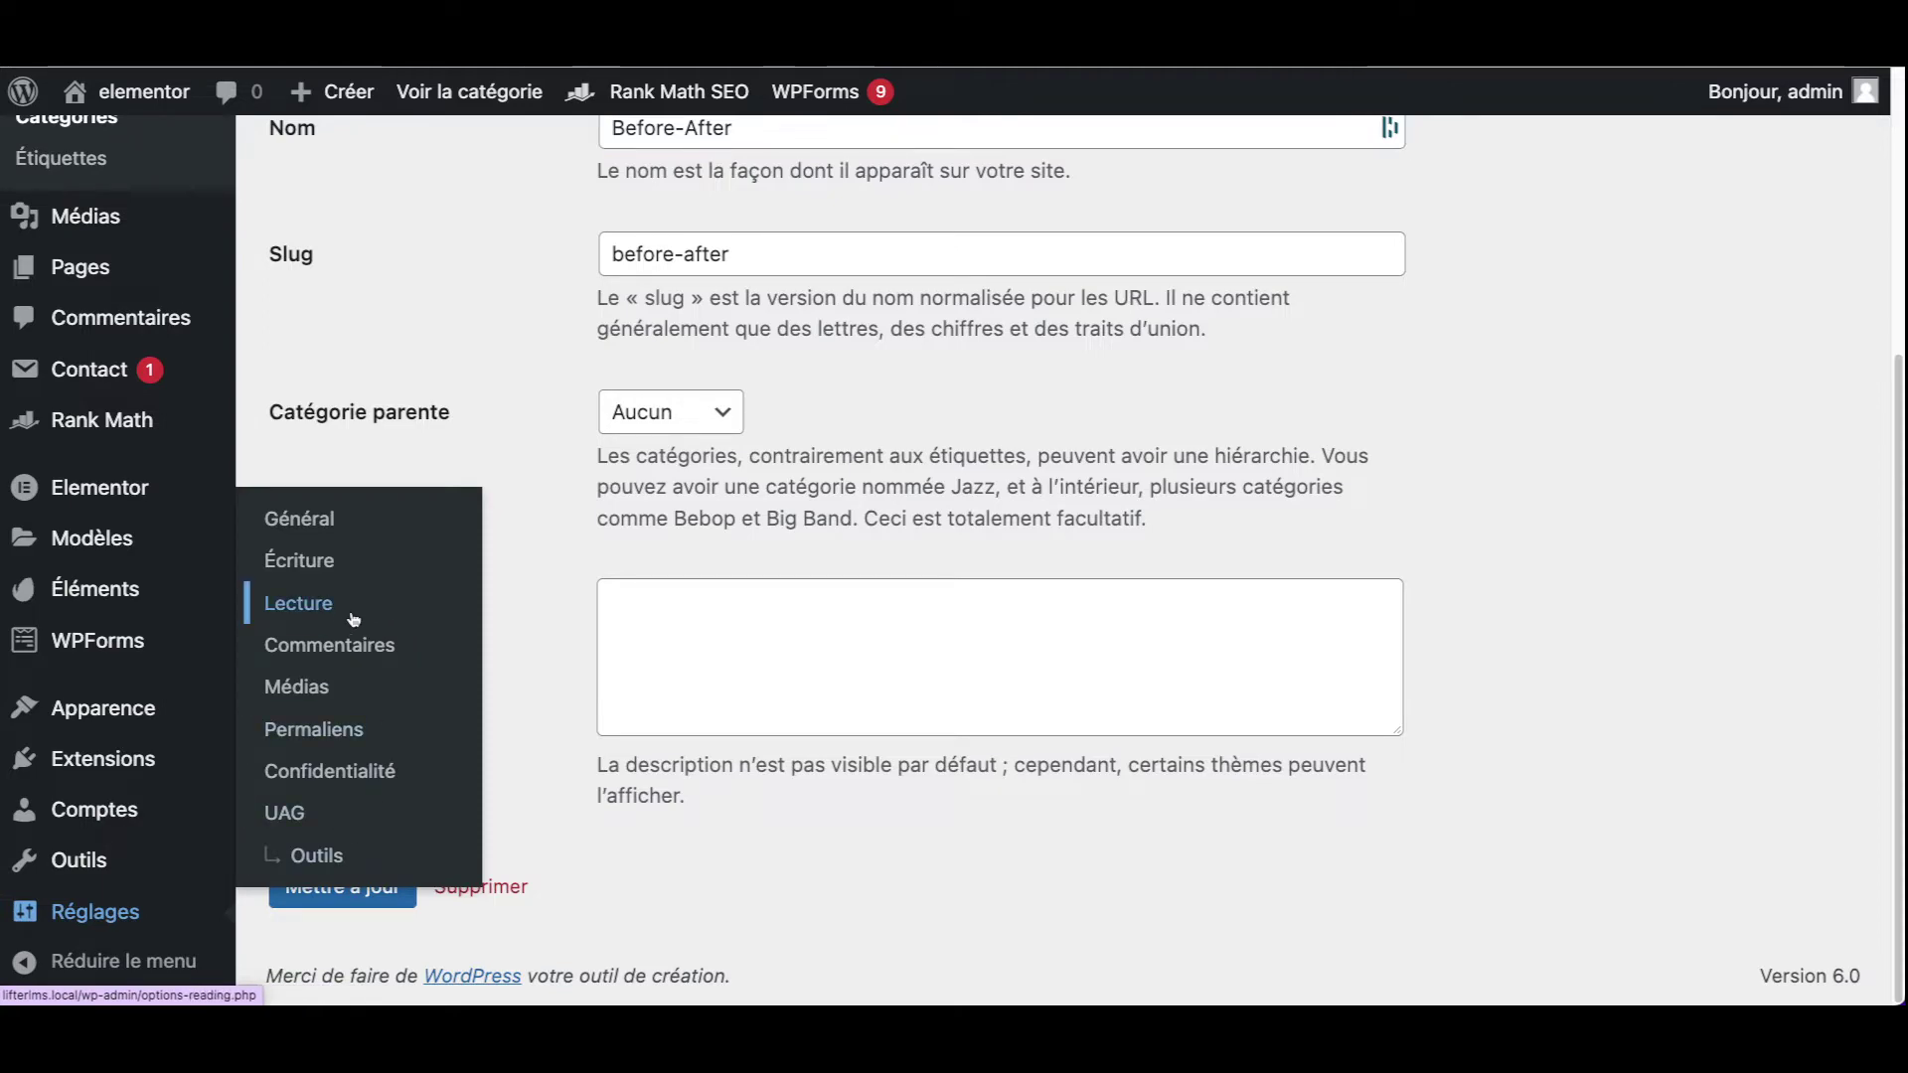
pyautogui.scroll(-5, 398, 636)
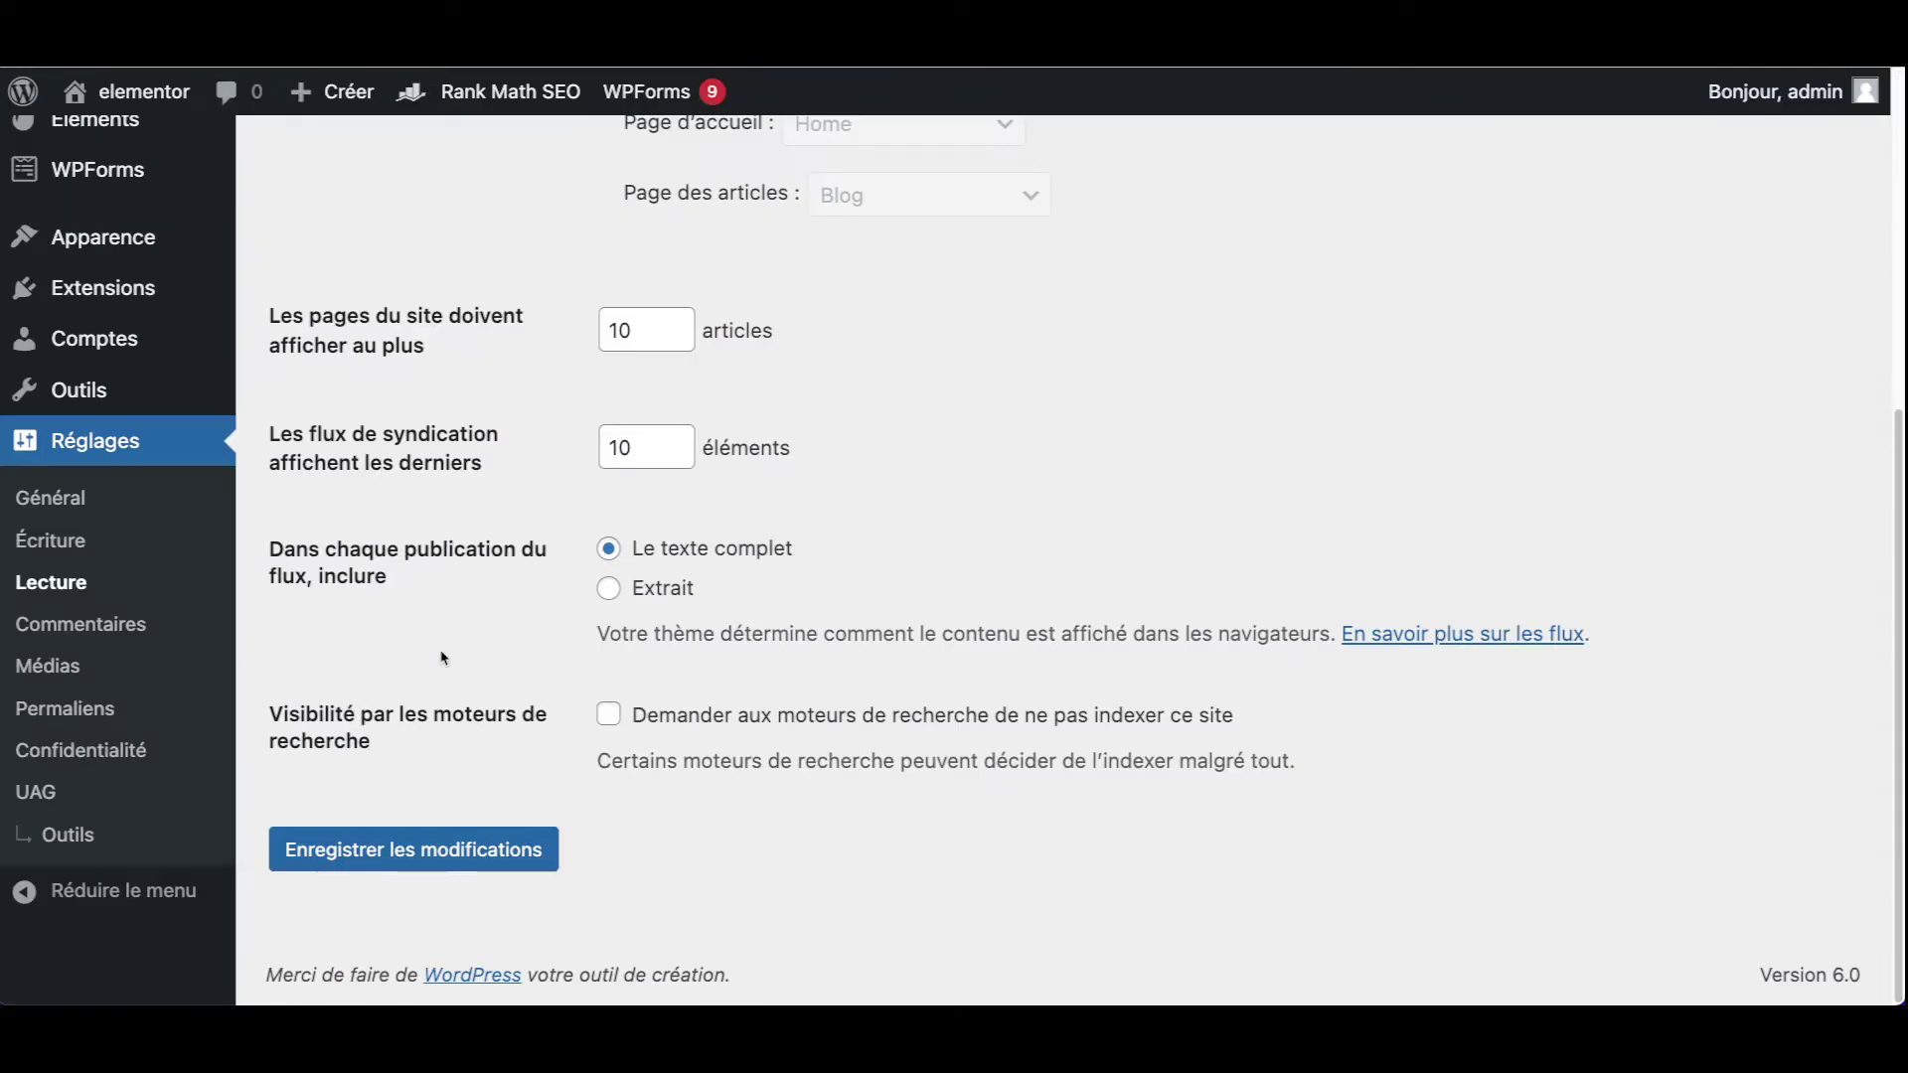
pyautogui.click(95, 551)
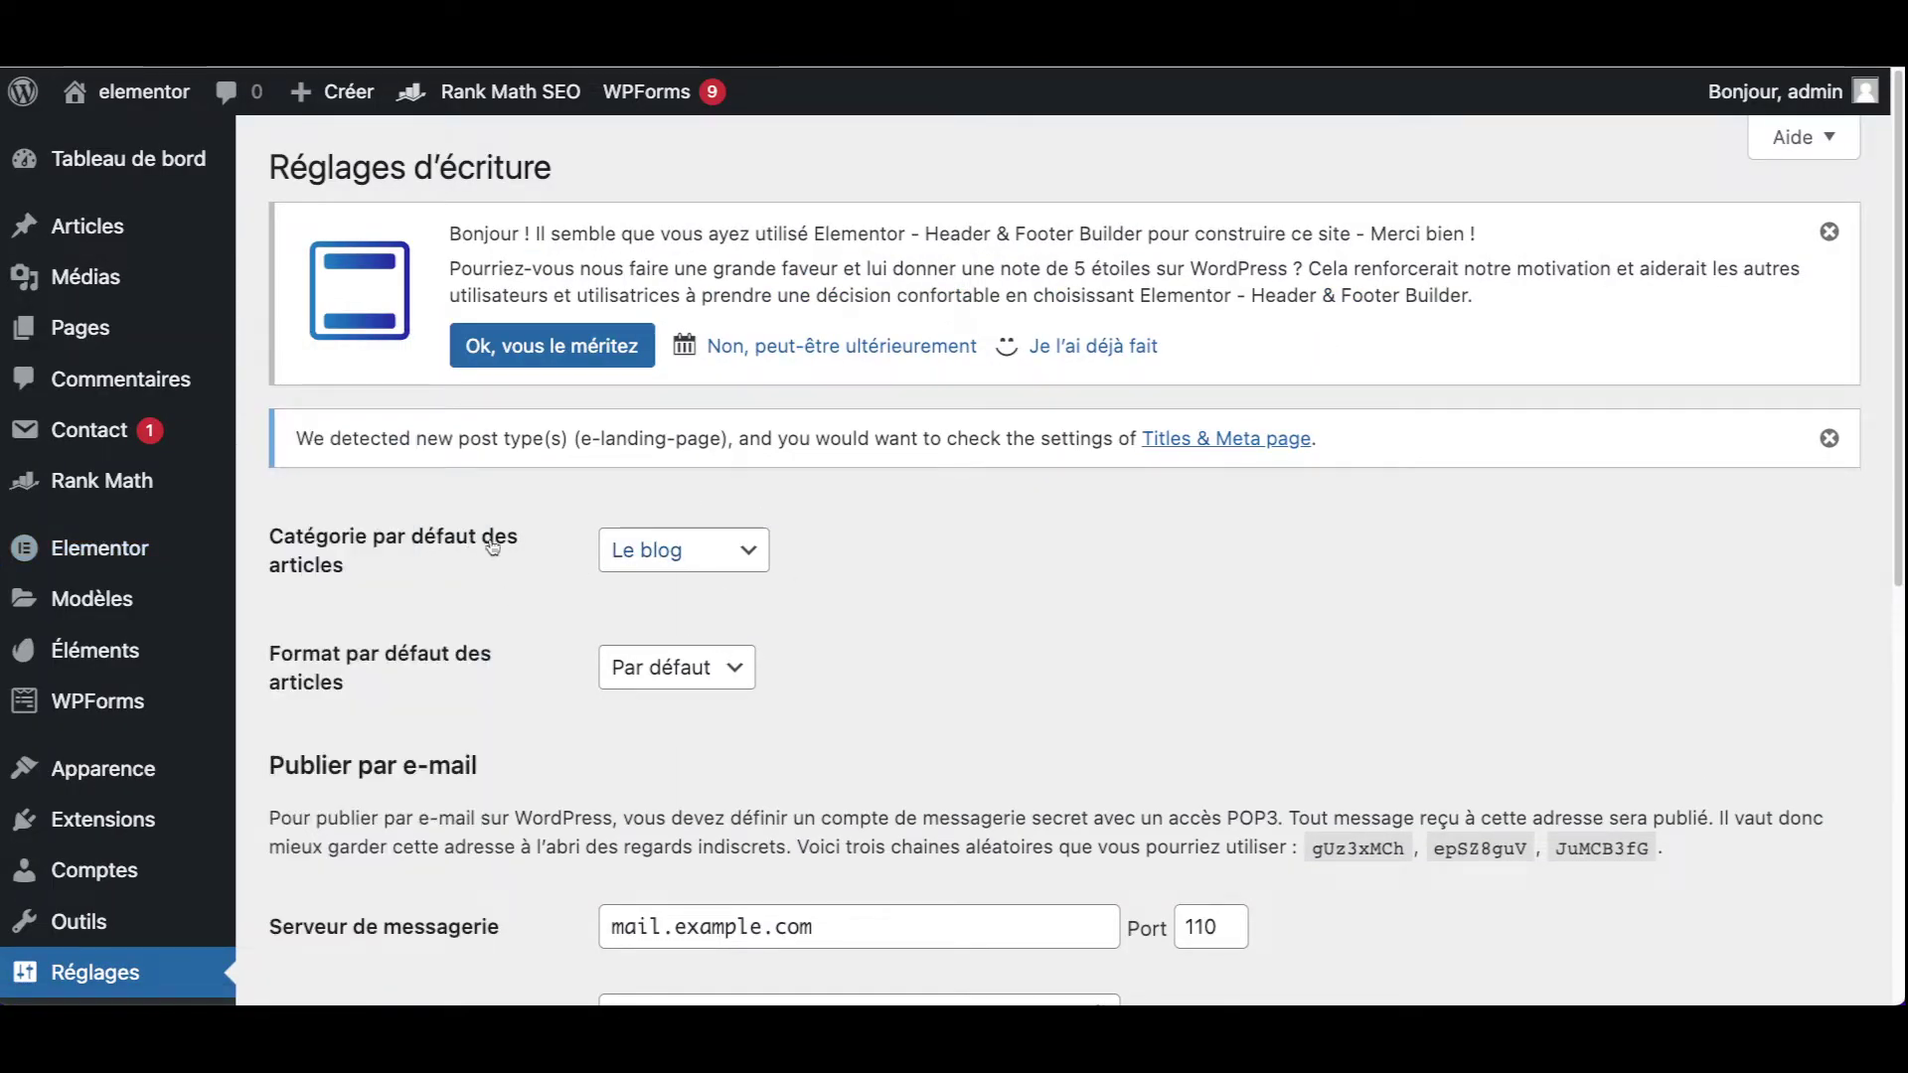
pyautogui.click(726, 559)
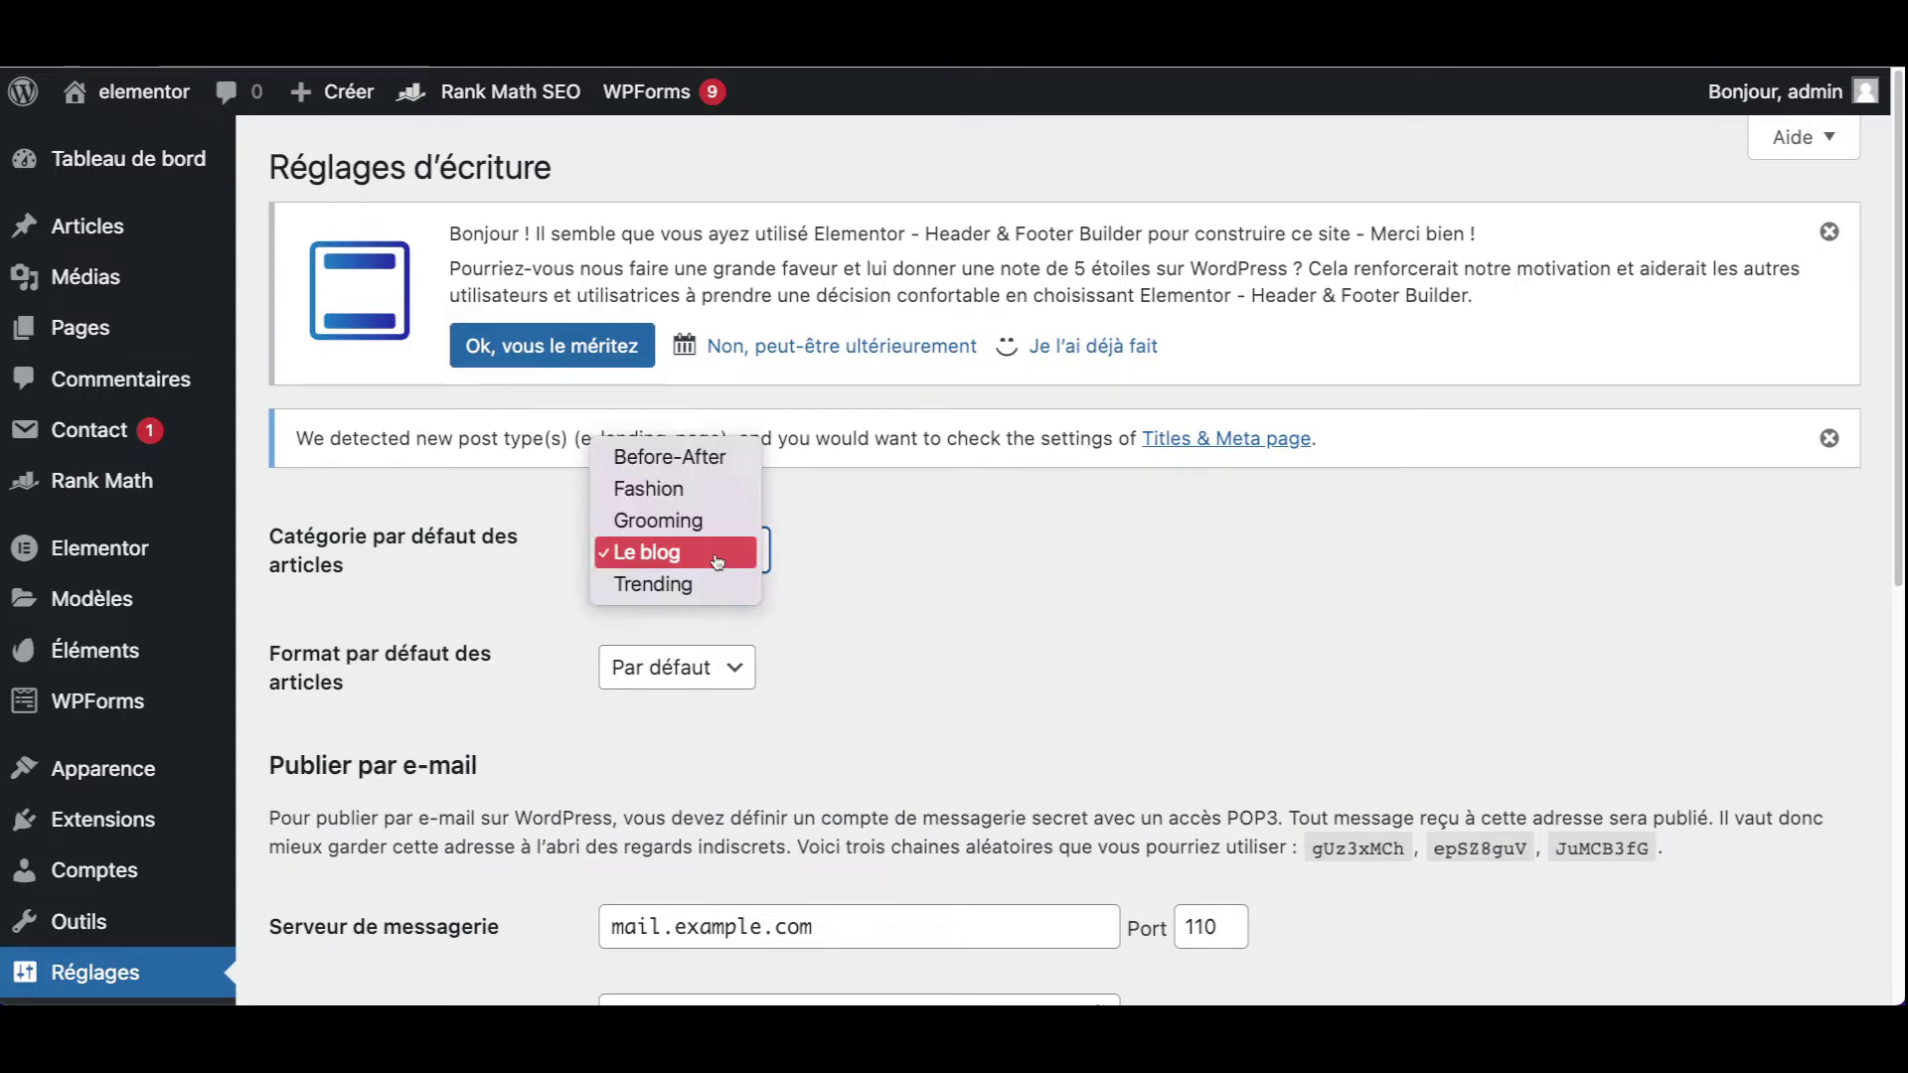
pyautogui.click(670, 456)
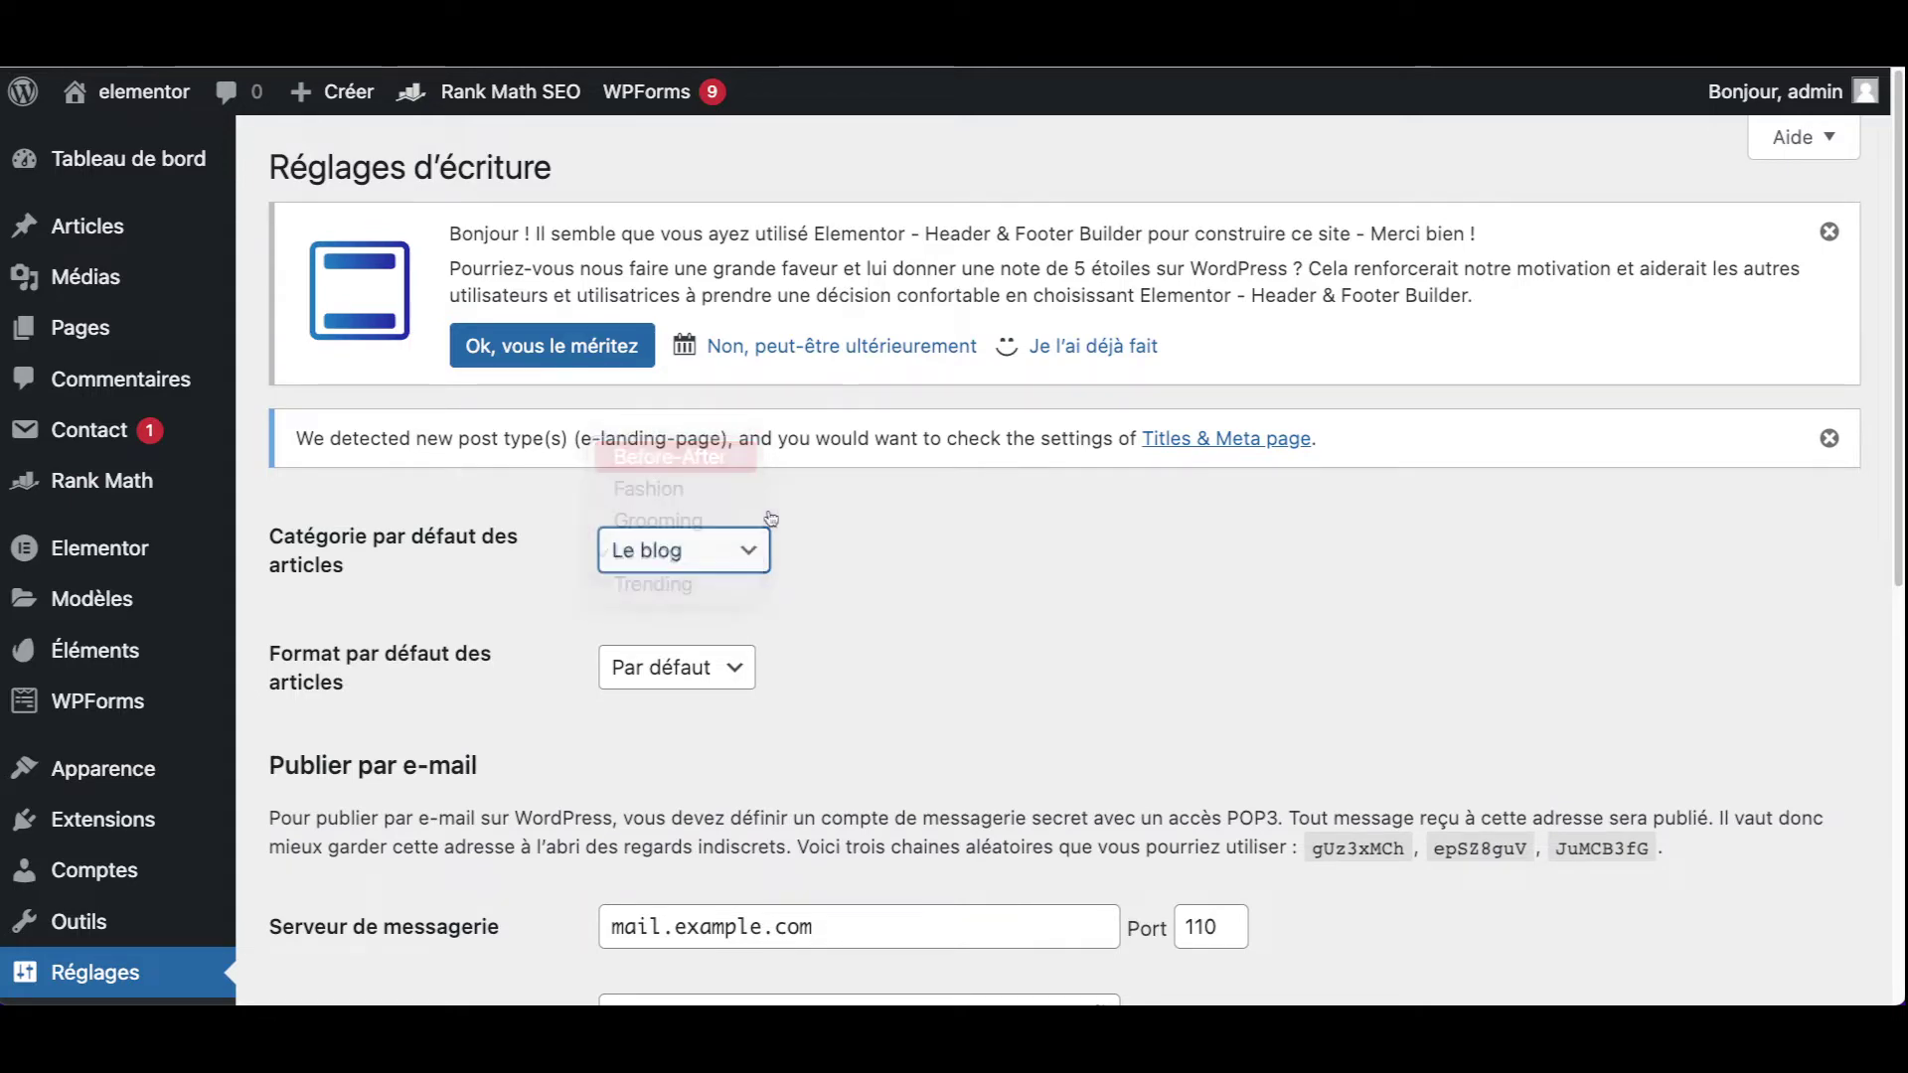
pyautogui.scroll(-8, 831, 716)
pyautogui.click(467, 854)
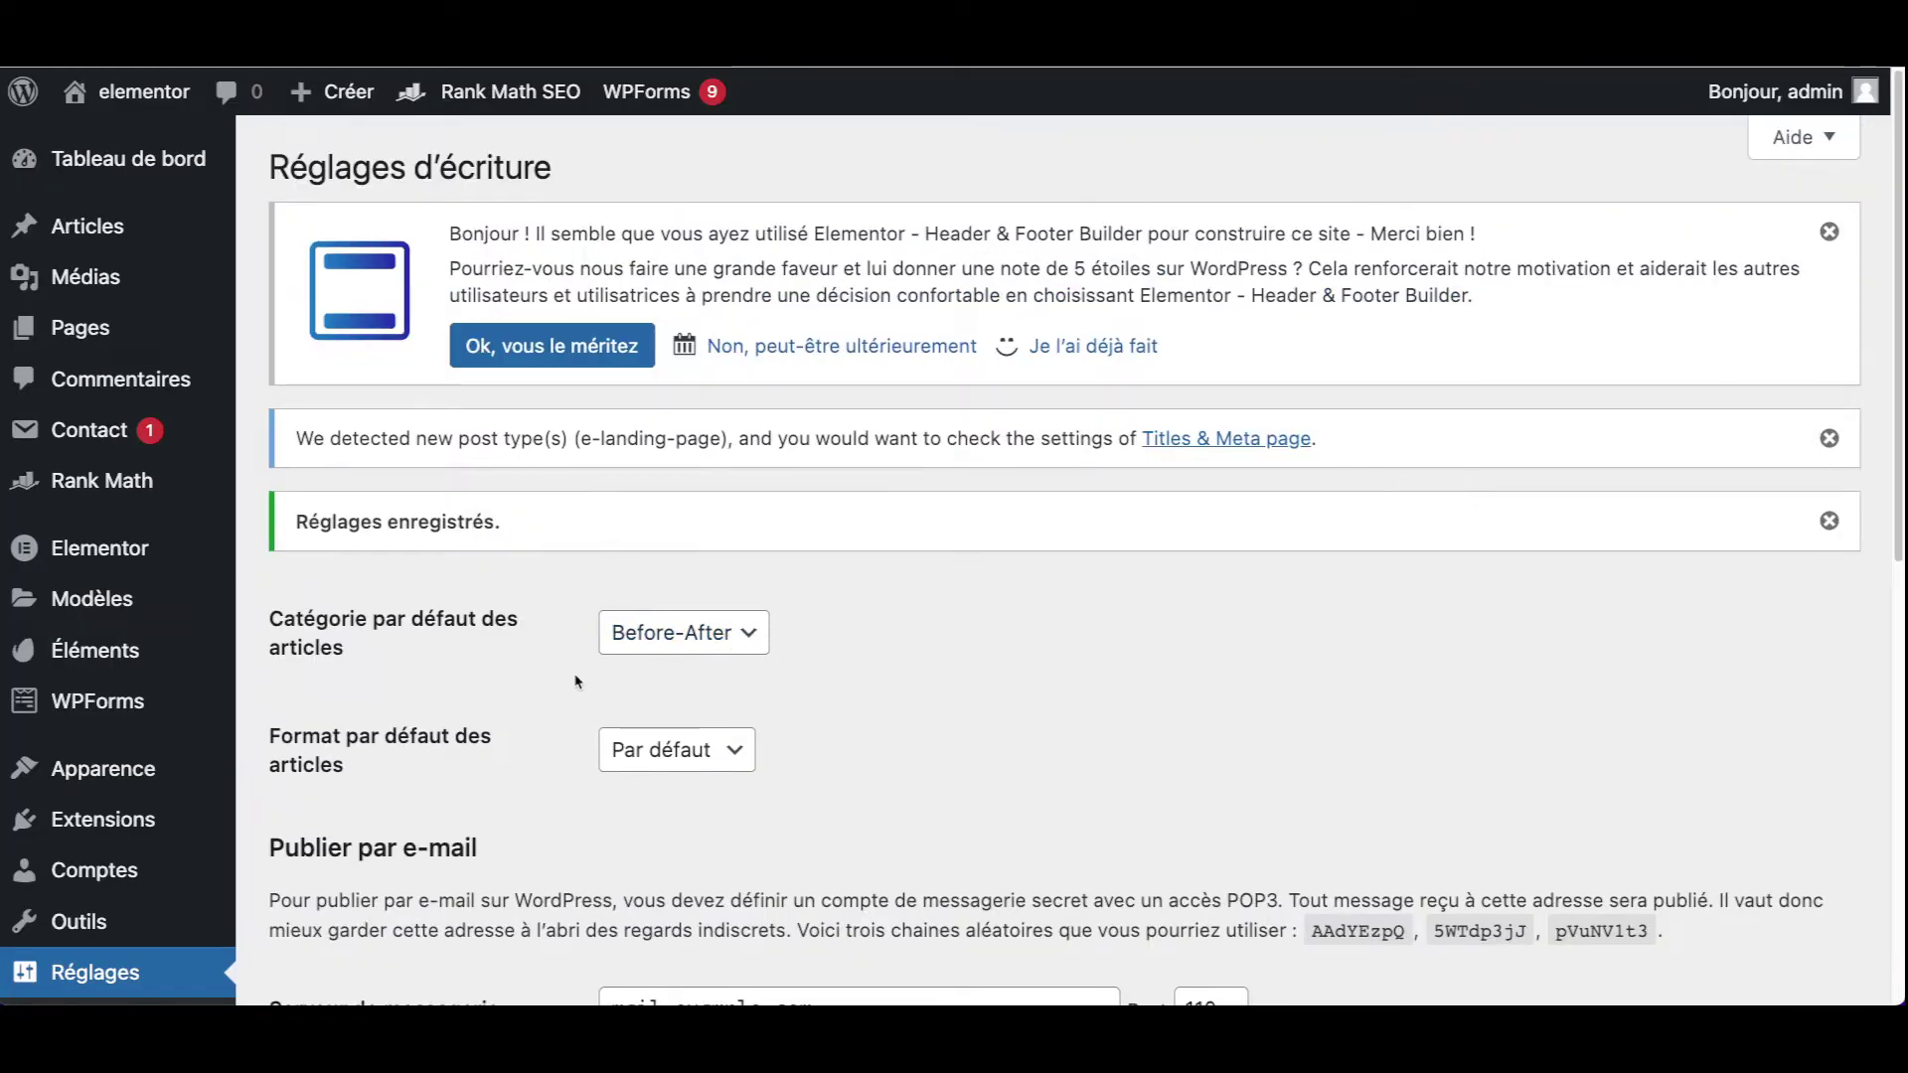
# - Return to the post categories and permanently delete the "Le blog" category
pyautogui.moveTo(89, 227)
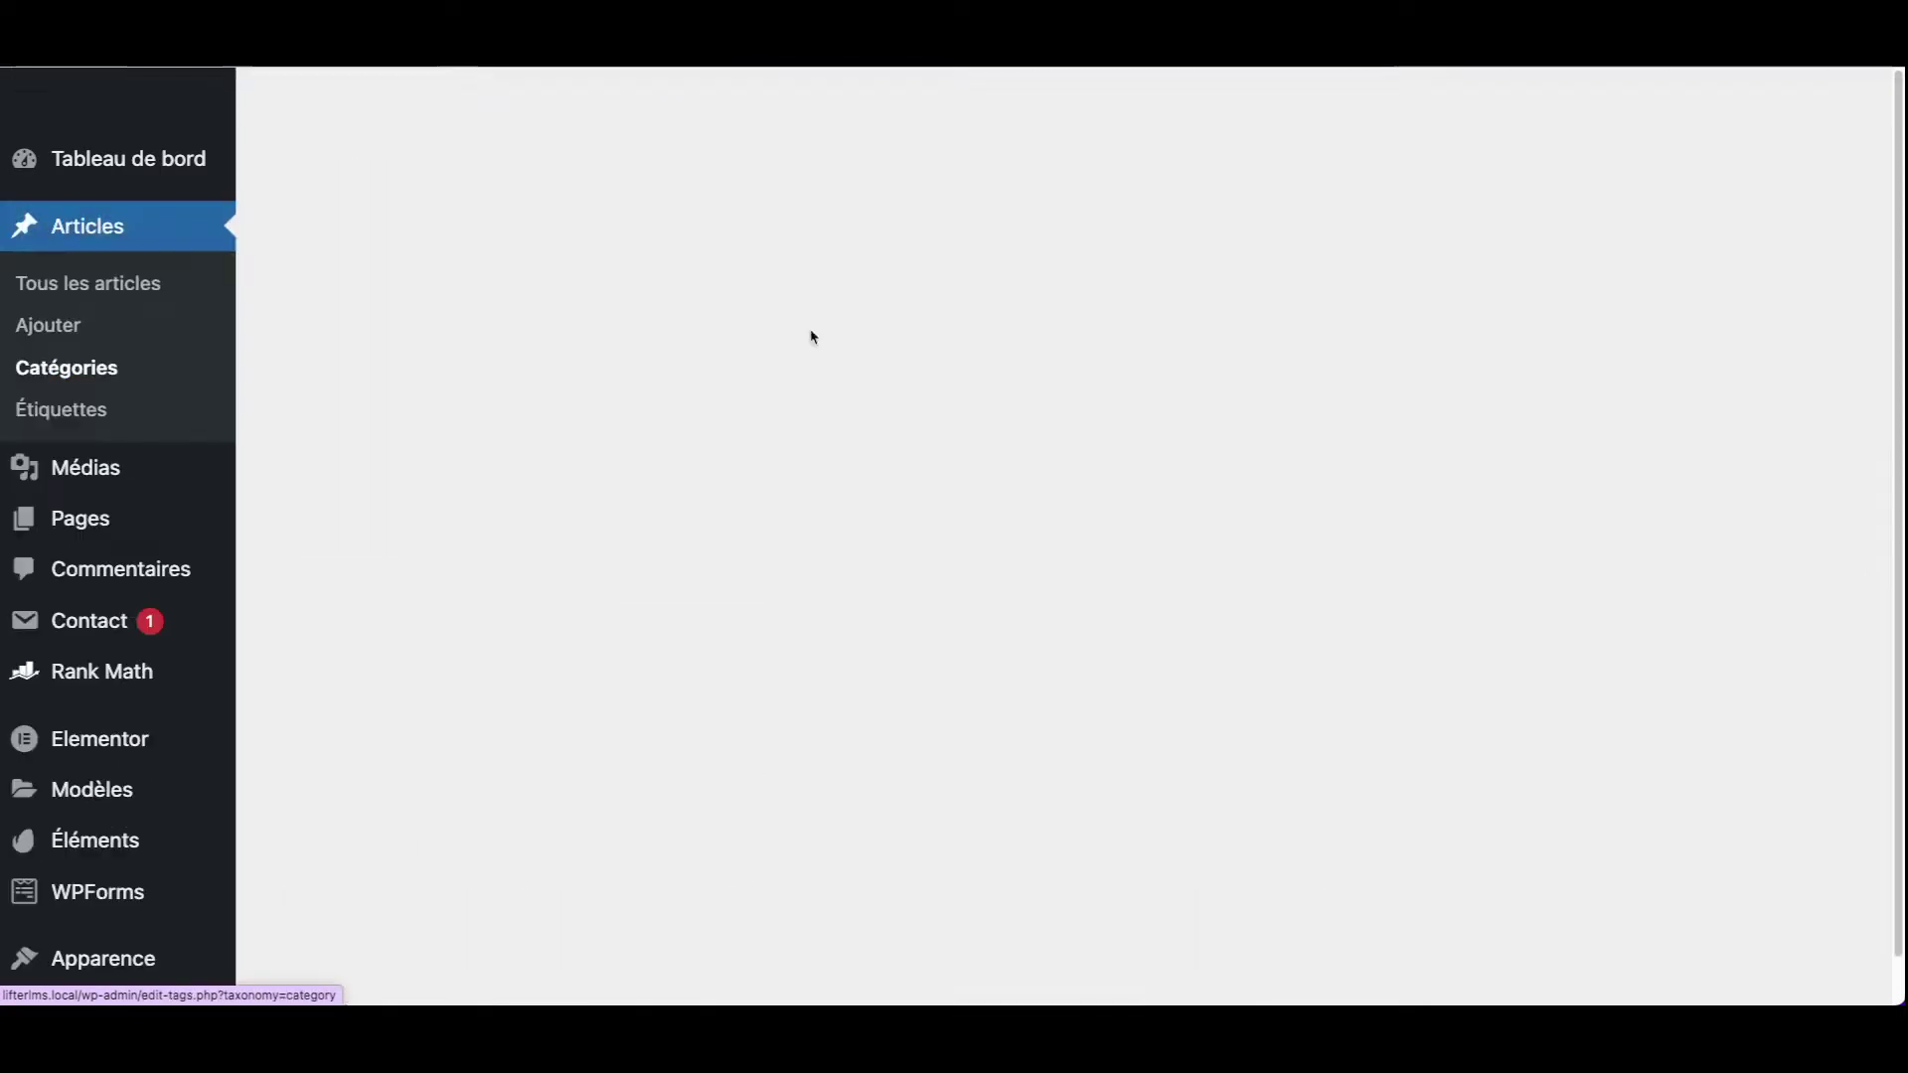
pyautogui.scroll(-4, 1063, 586)
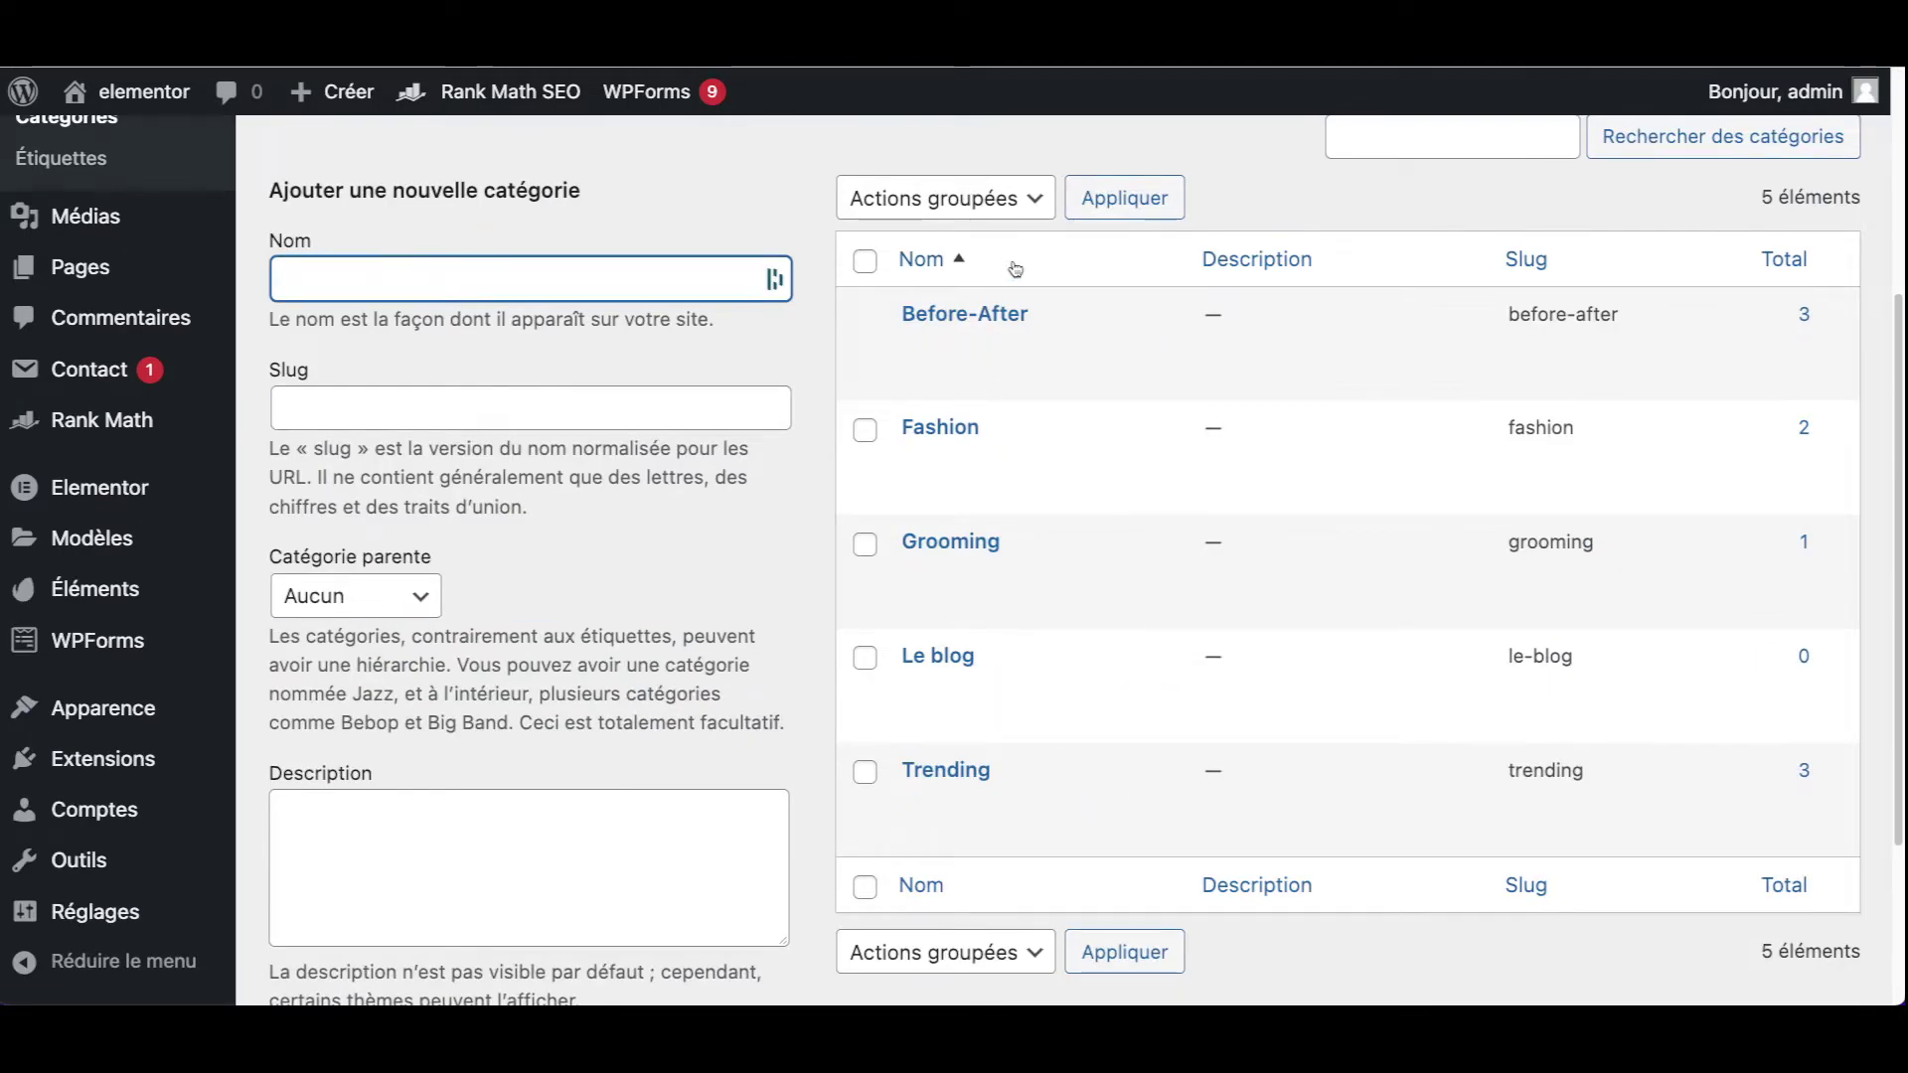
pyautogui.moveTo(1059, 641)
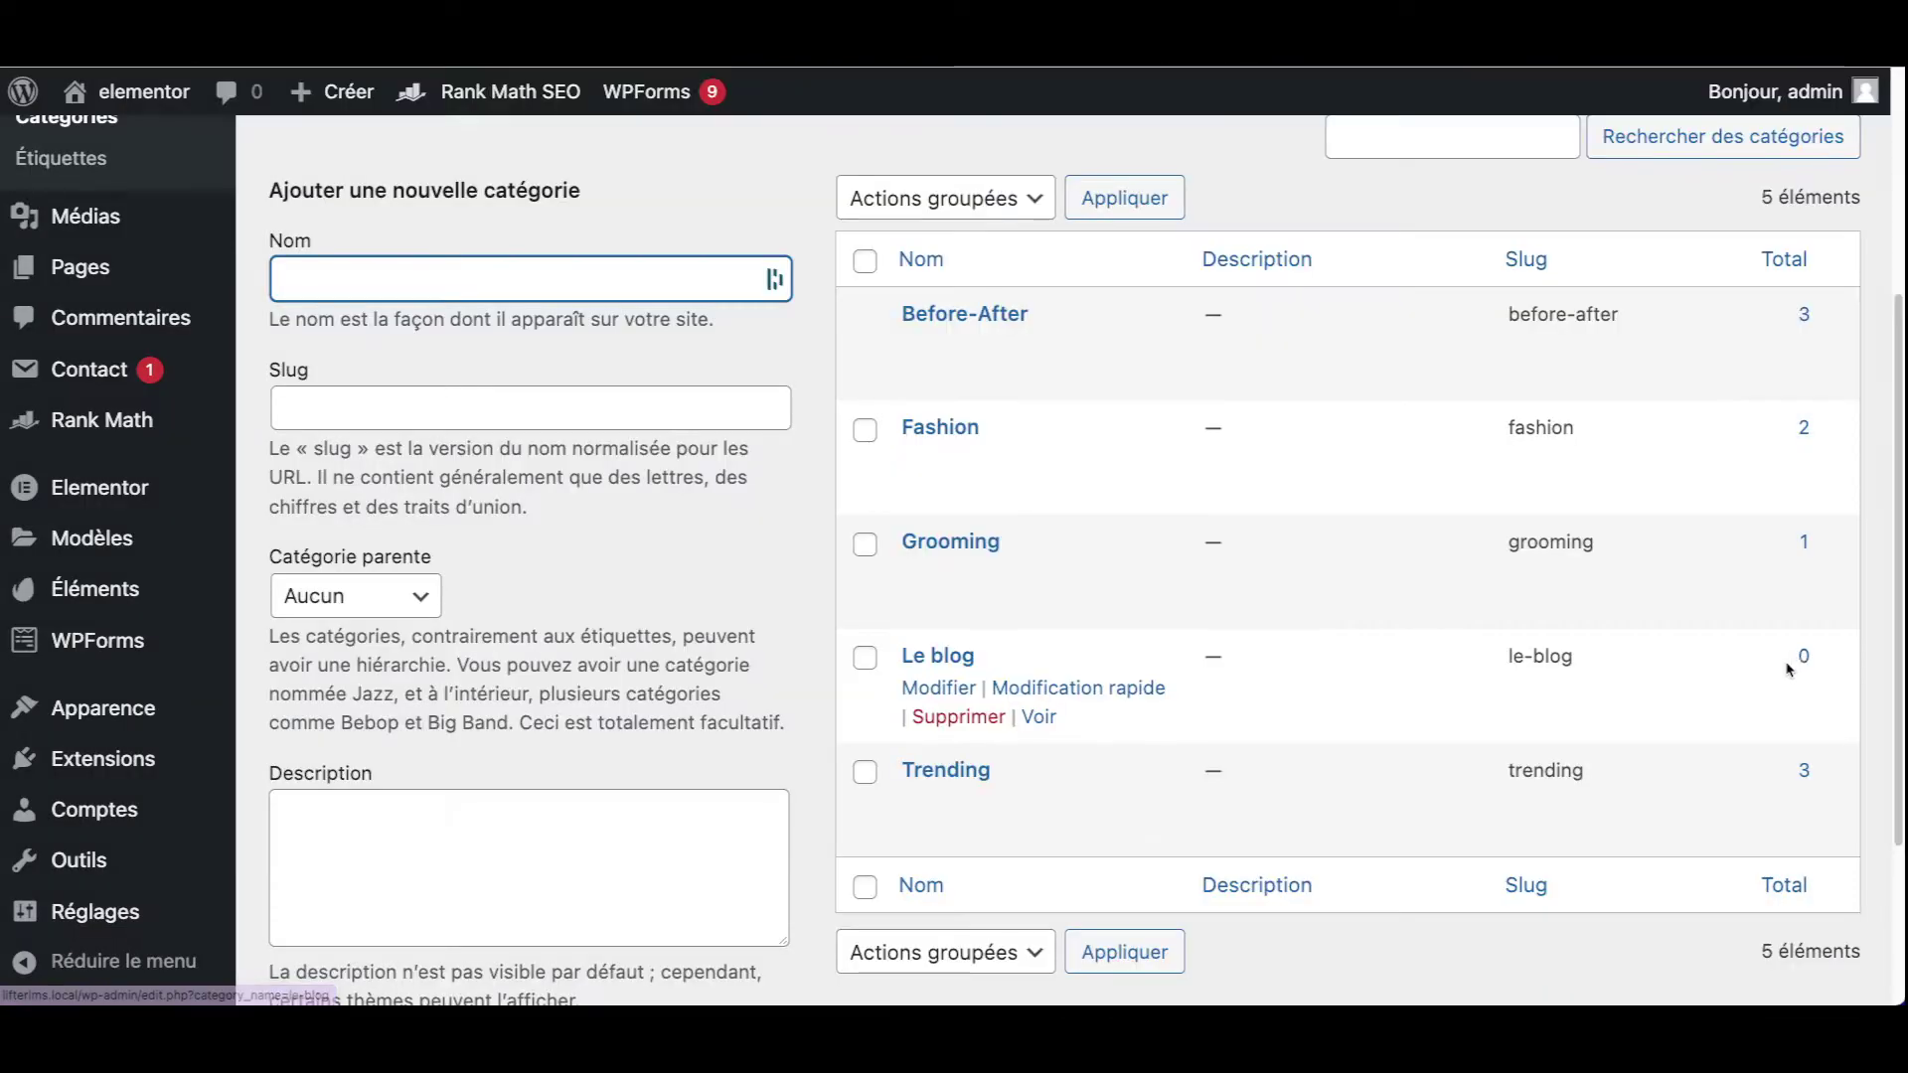
pyautogui.click(972, 722)
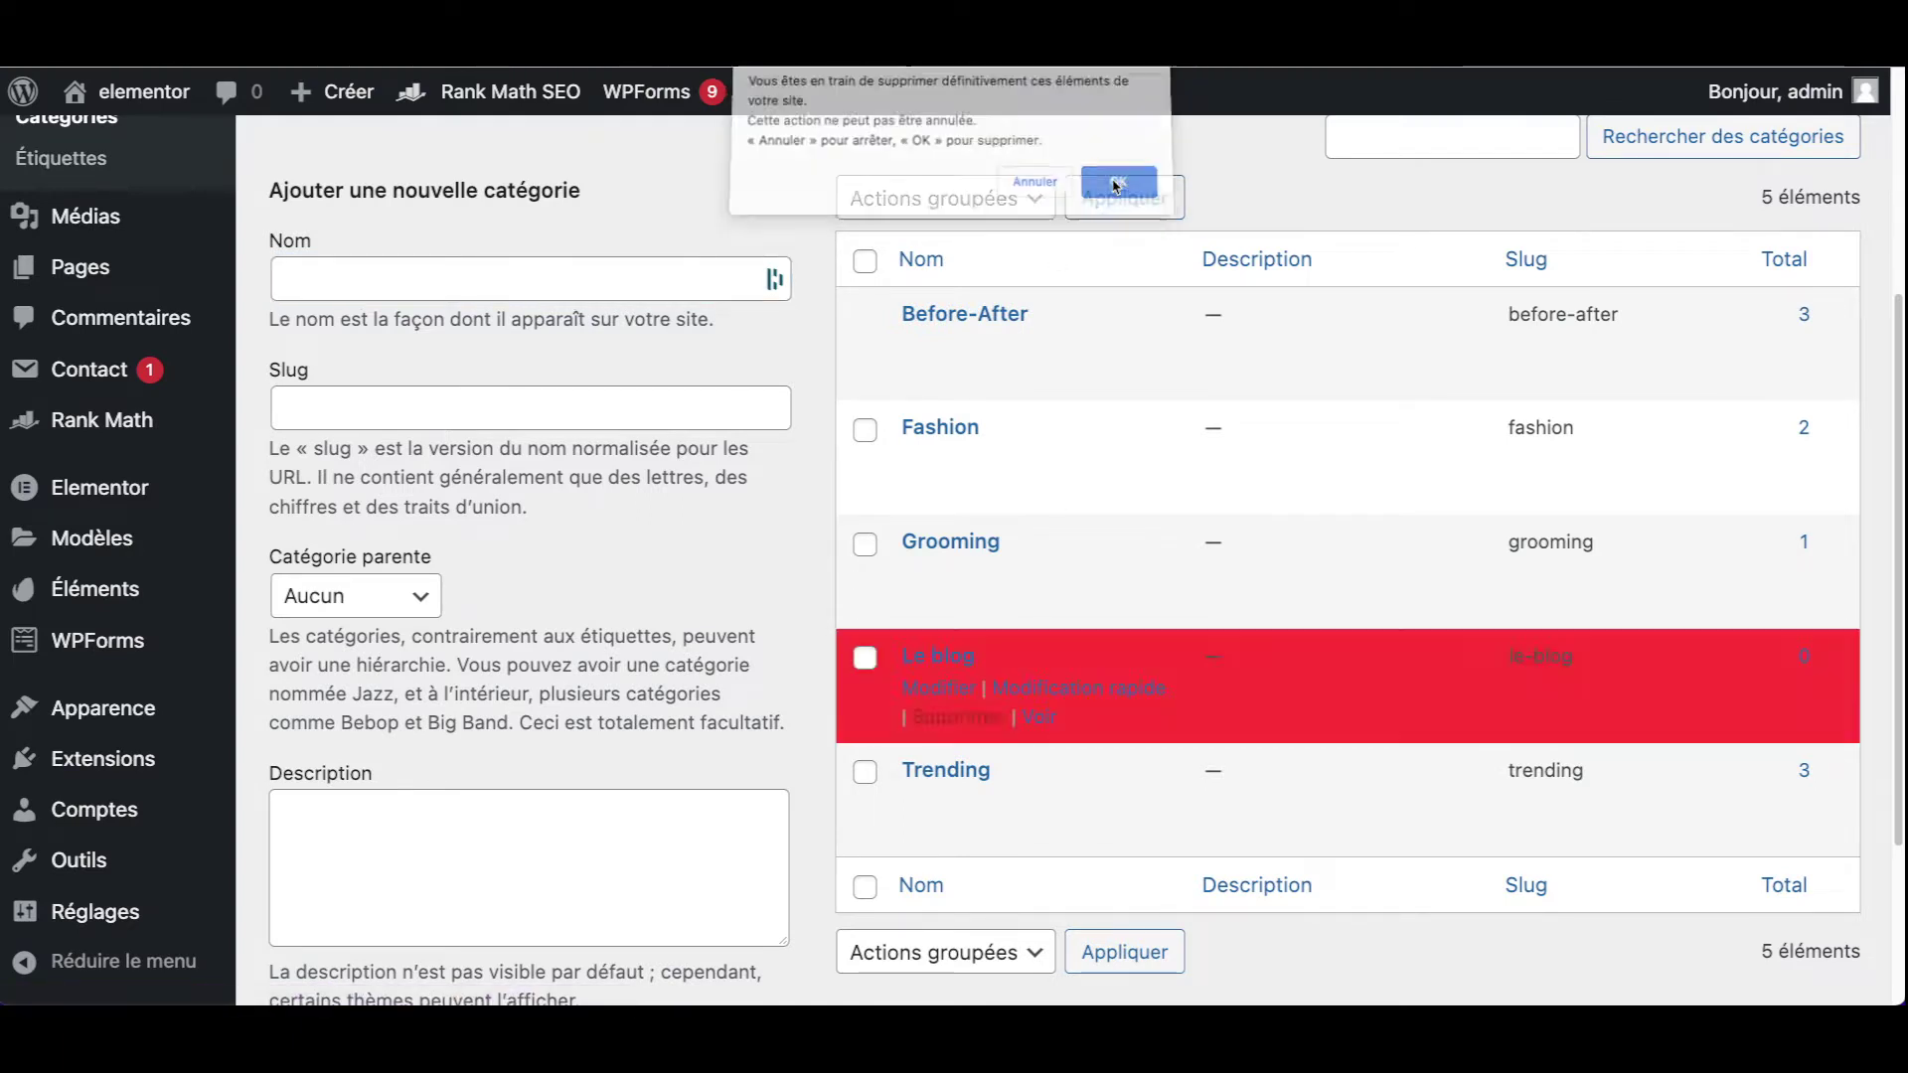
pyautogui.click(1117, 186)
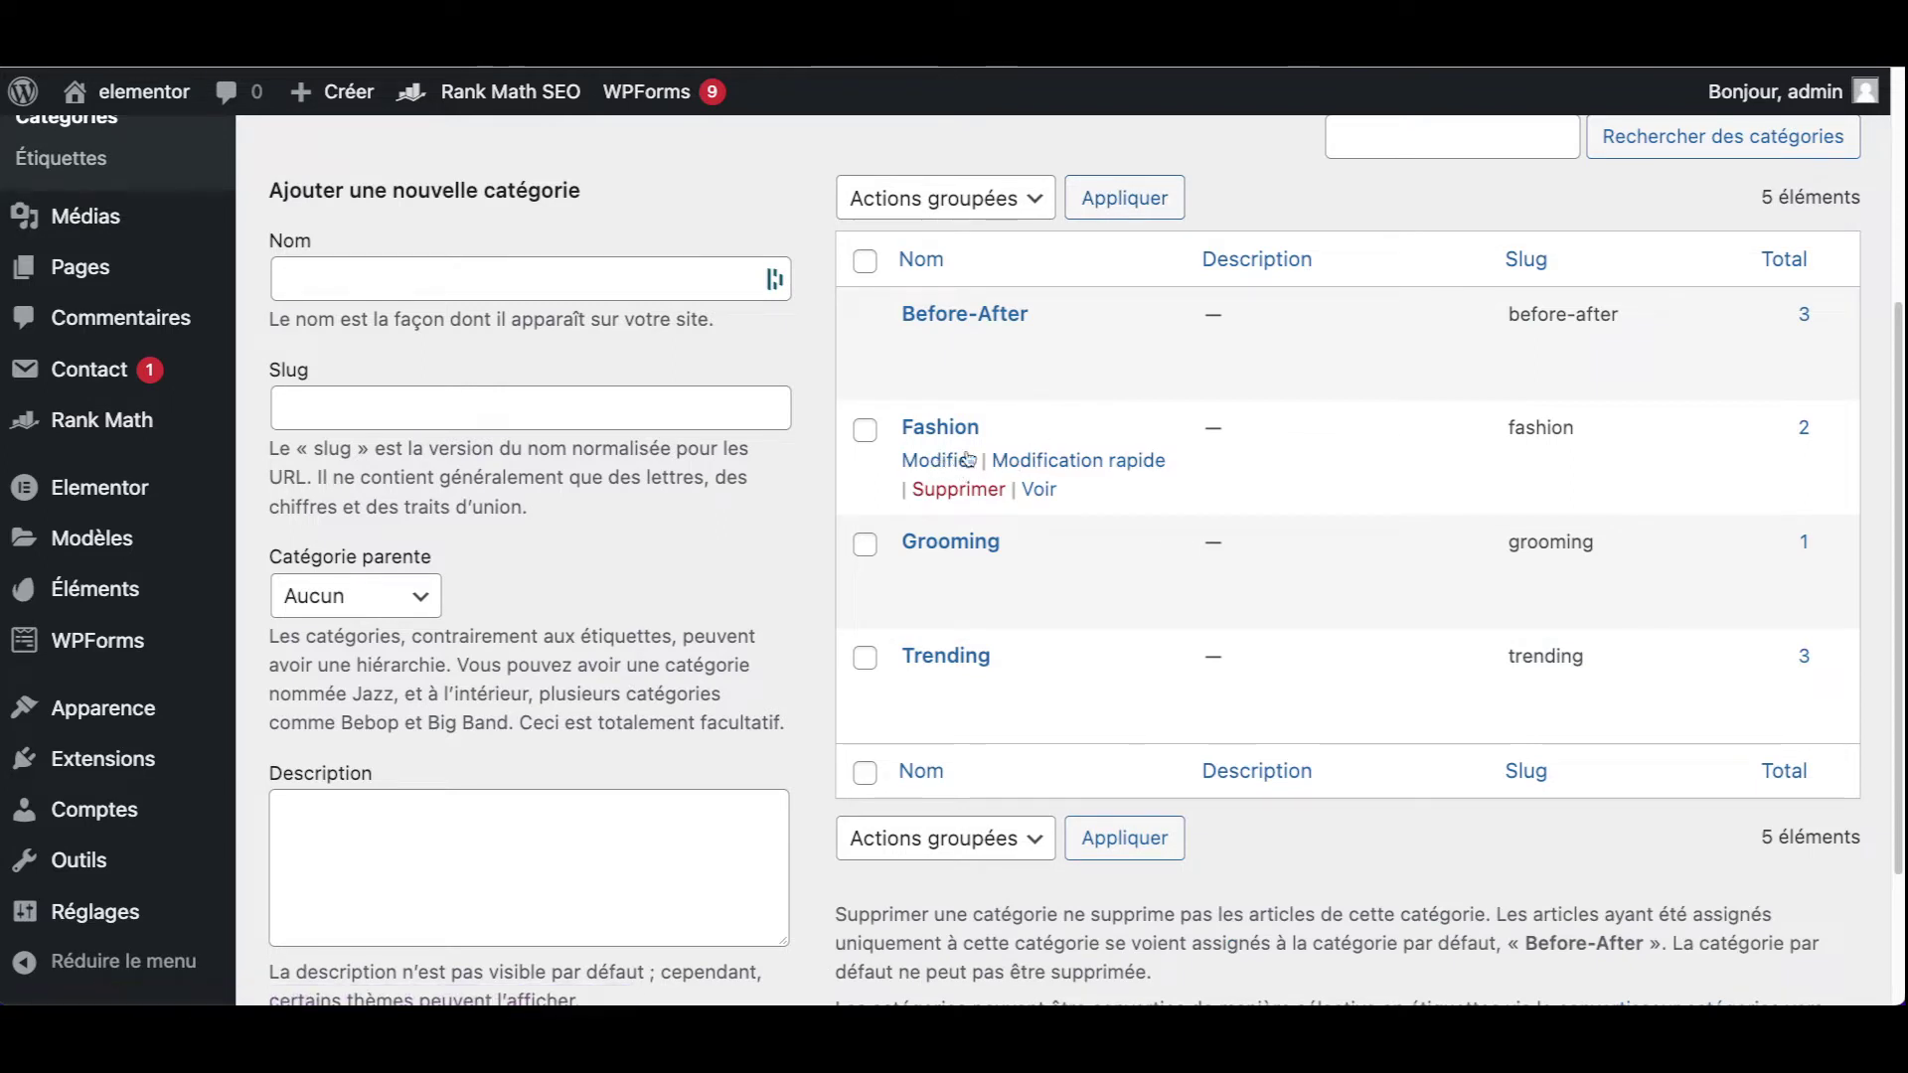
# - Edit the Fashion category to make Before-After its parent category, and update it
pyautogui.click(949, 462)
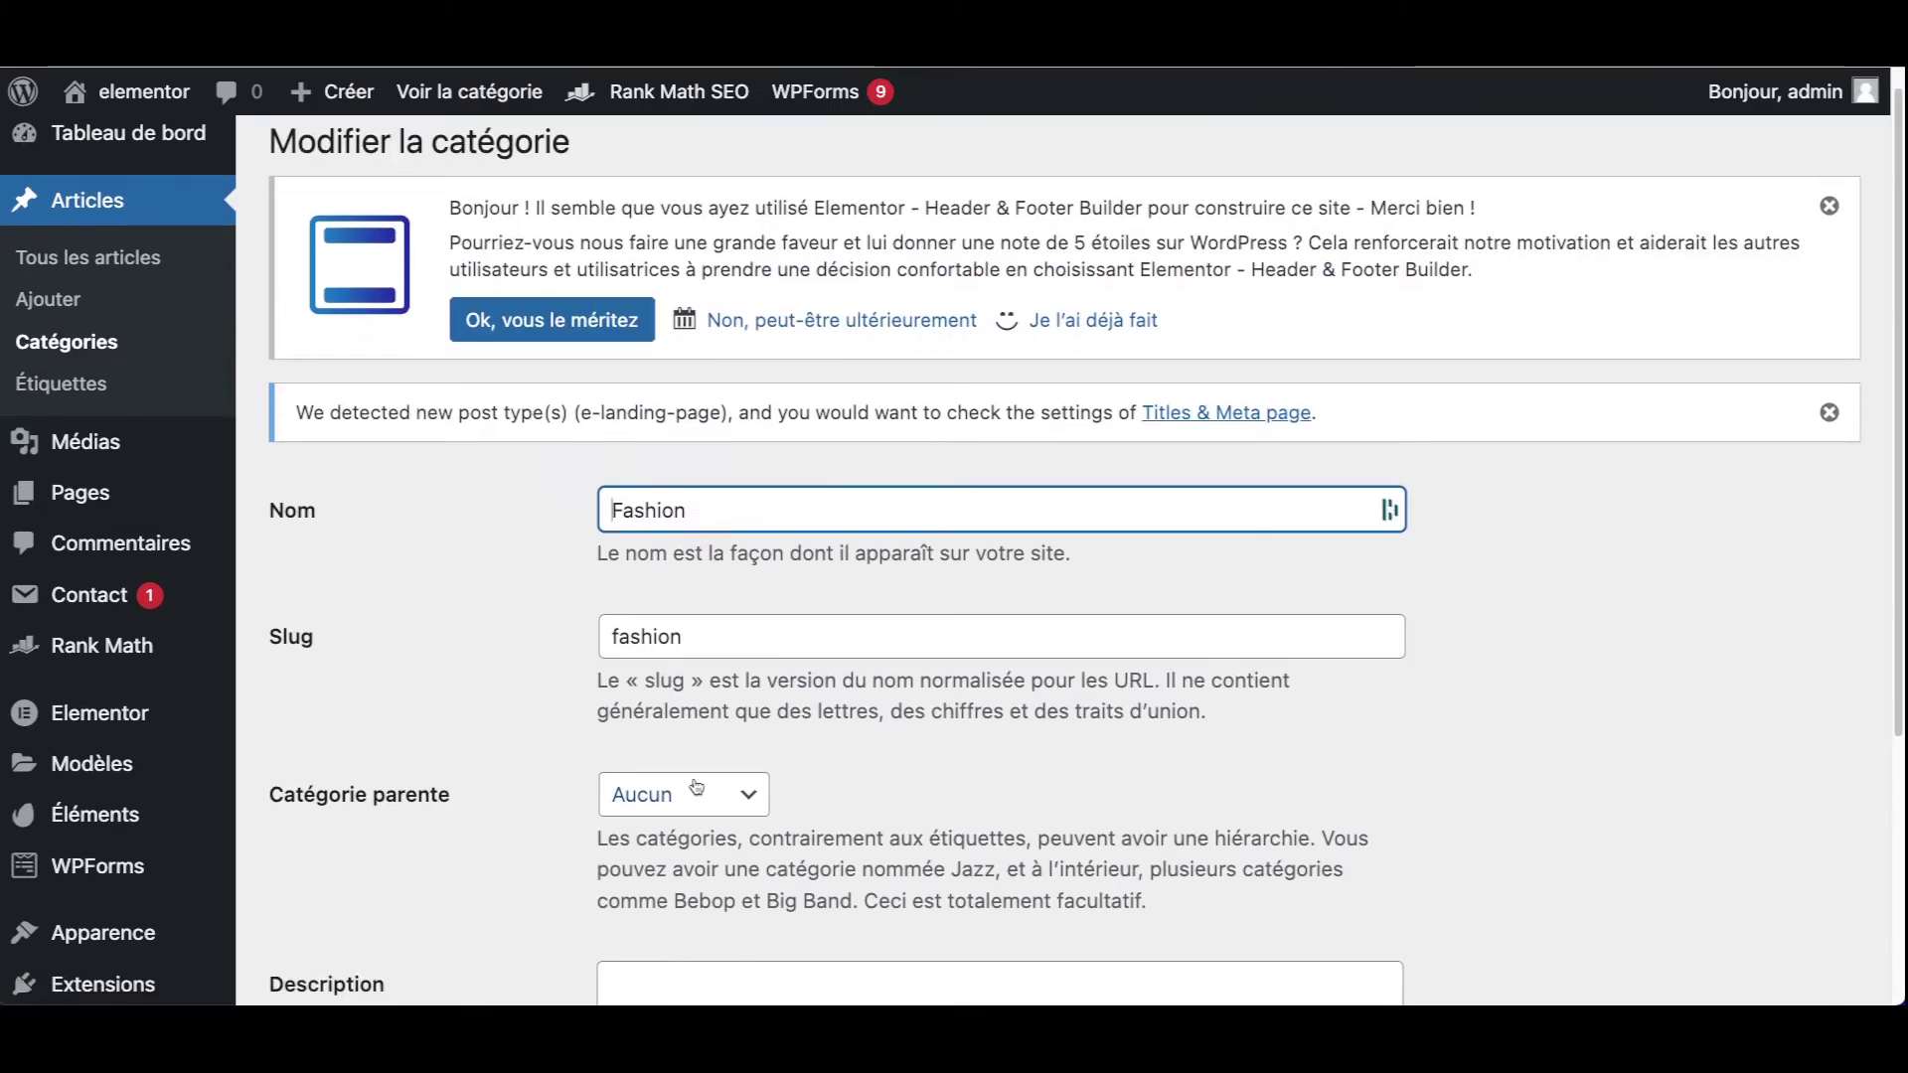
pyautogui.click(698, 806)
pyautogui.click(708, 828)
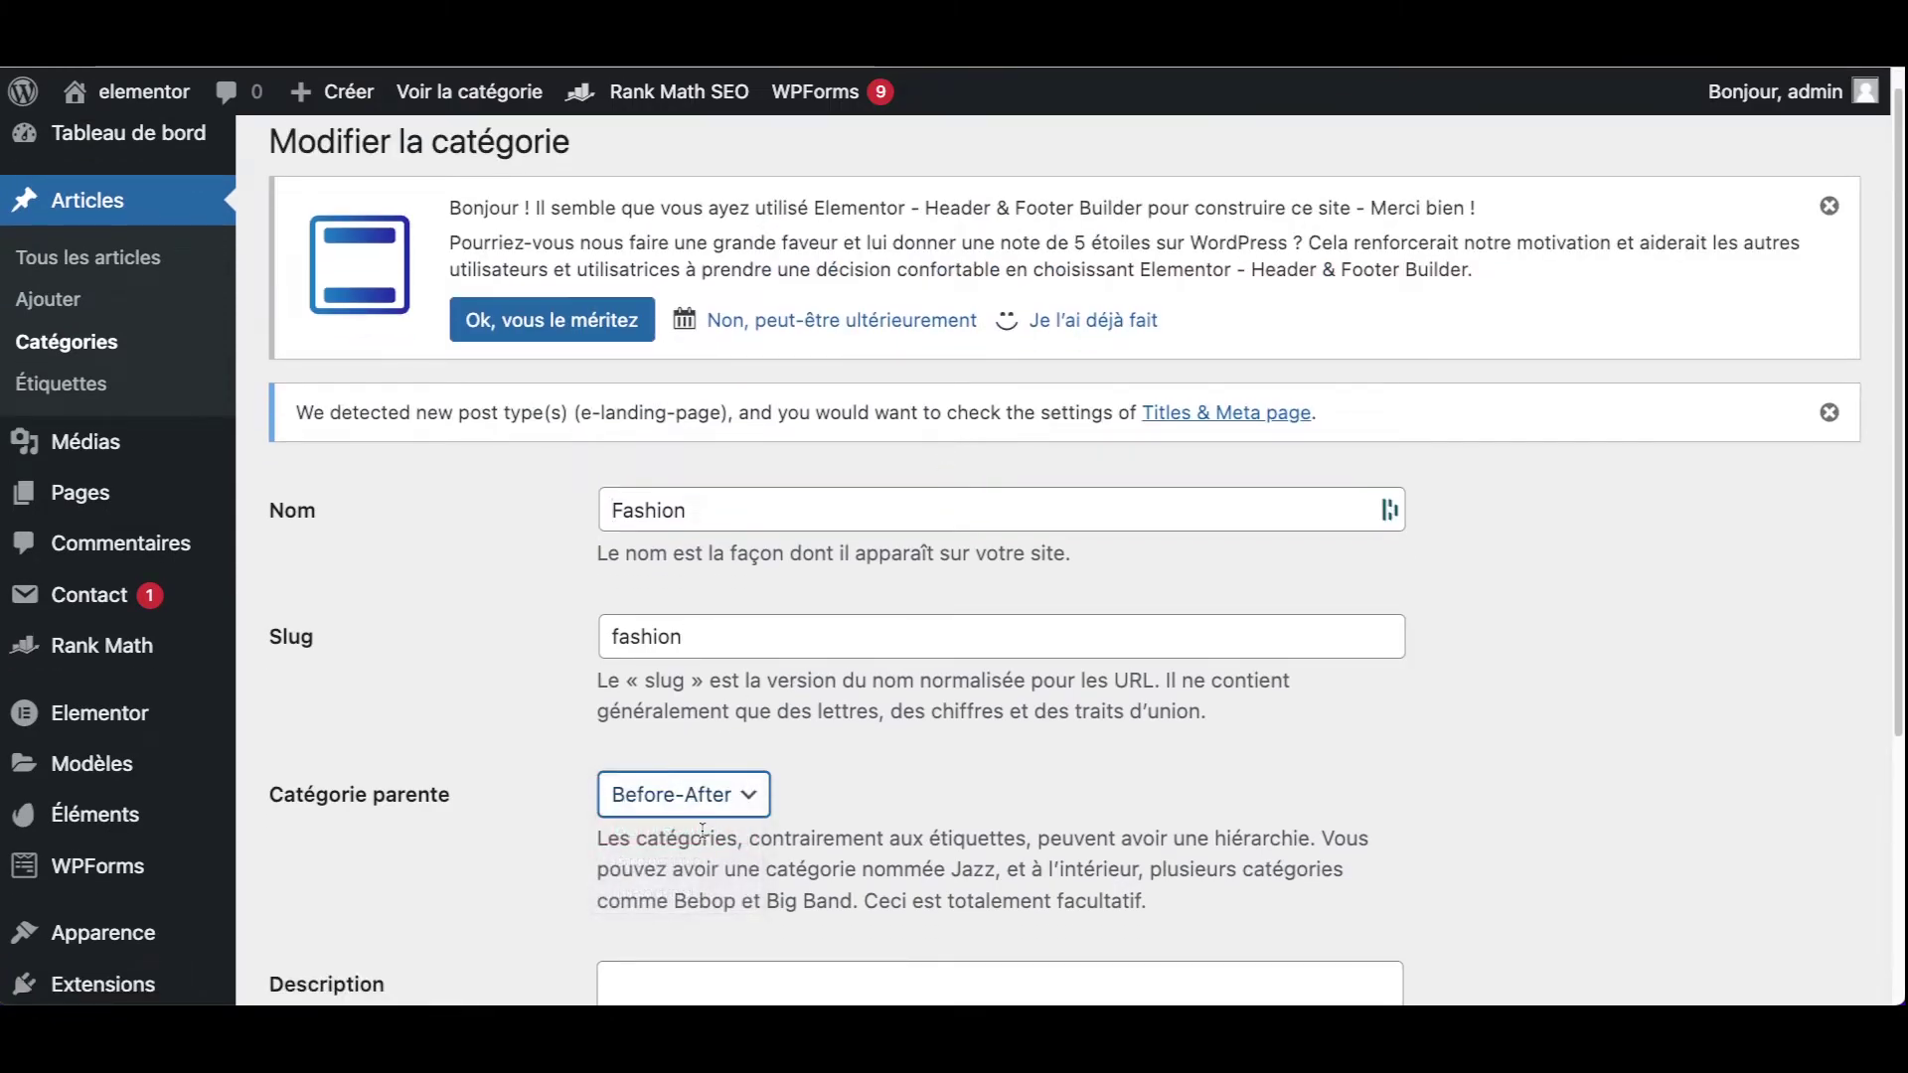
pyautogui.scroll(-4, 993, 788)
pyautogui.click(379, 888)
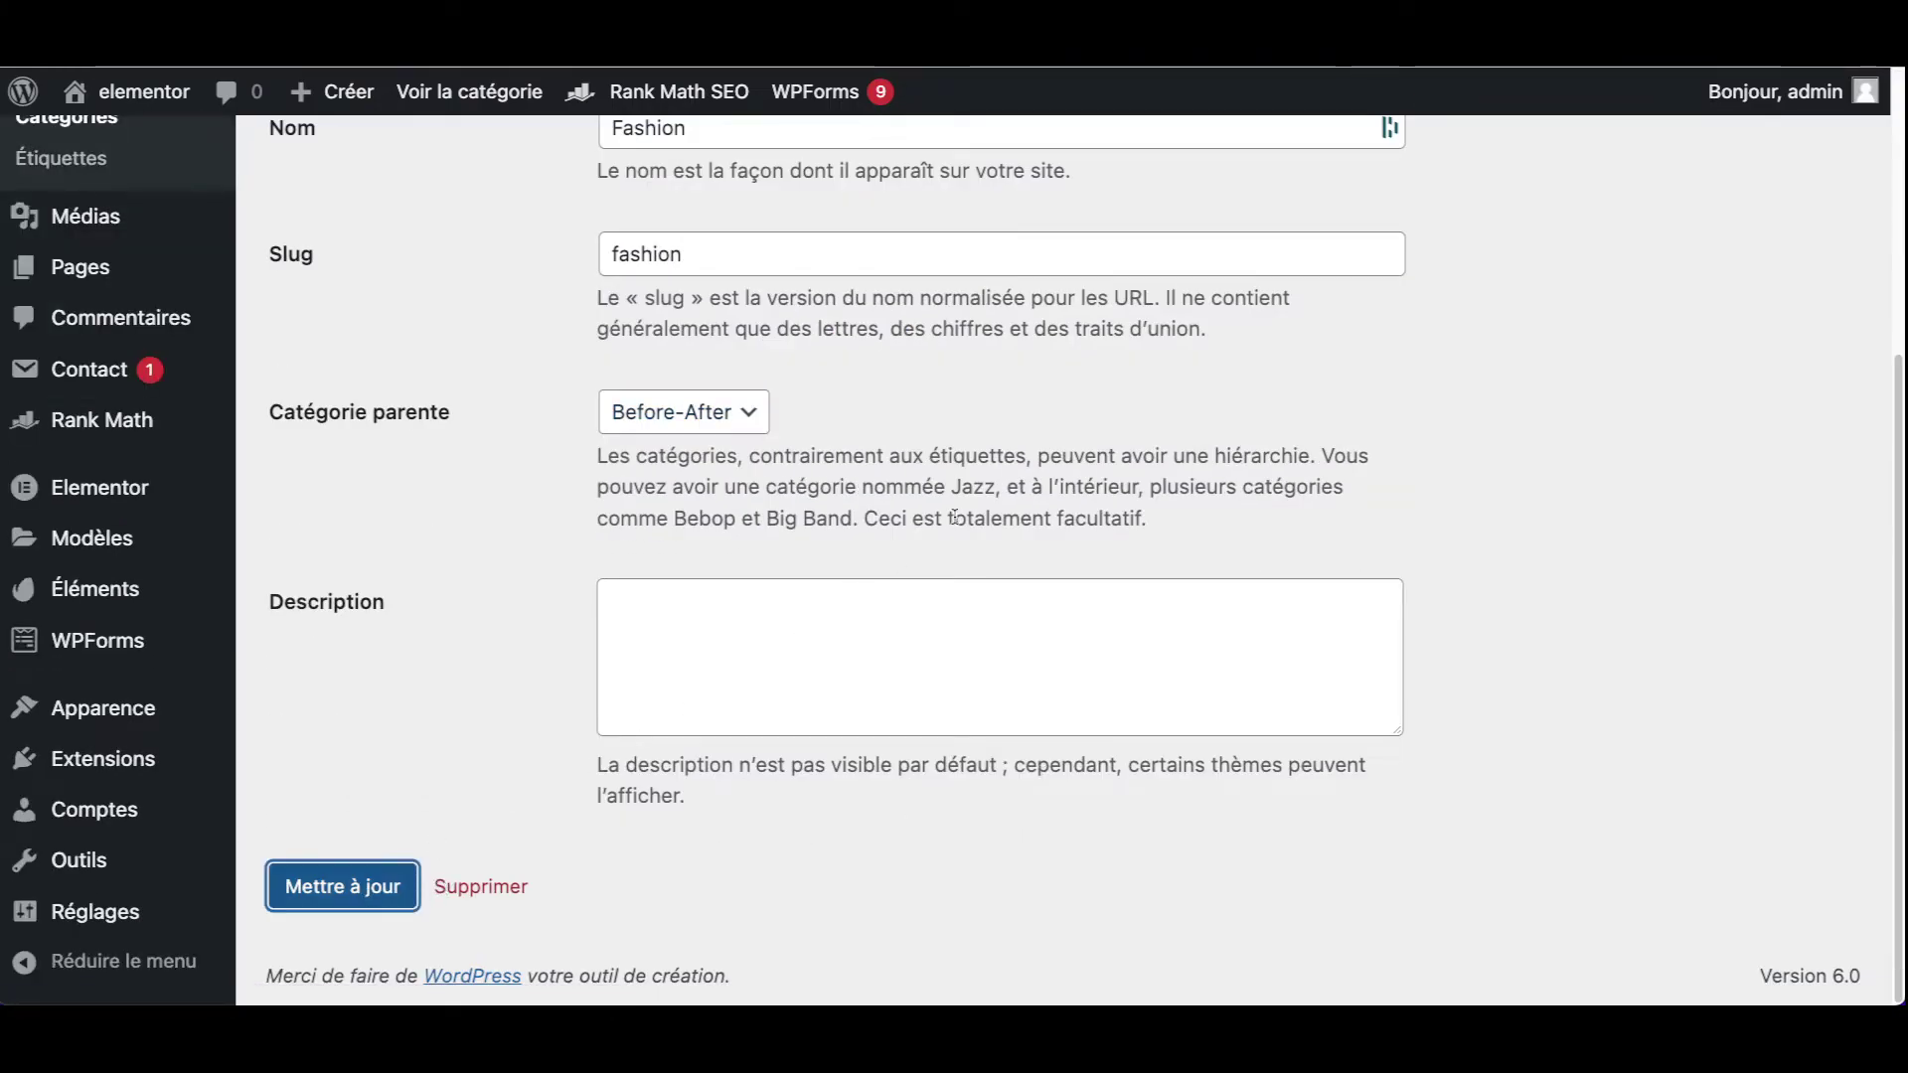
pyautogui.scroll(-5, 898, 711)
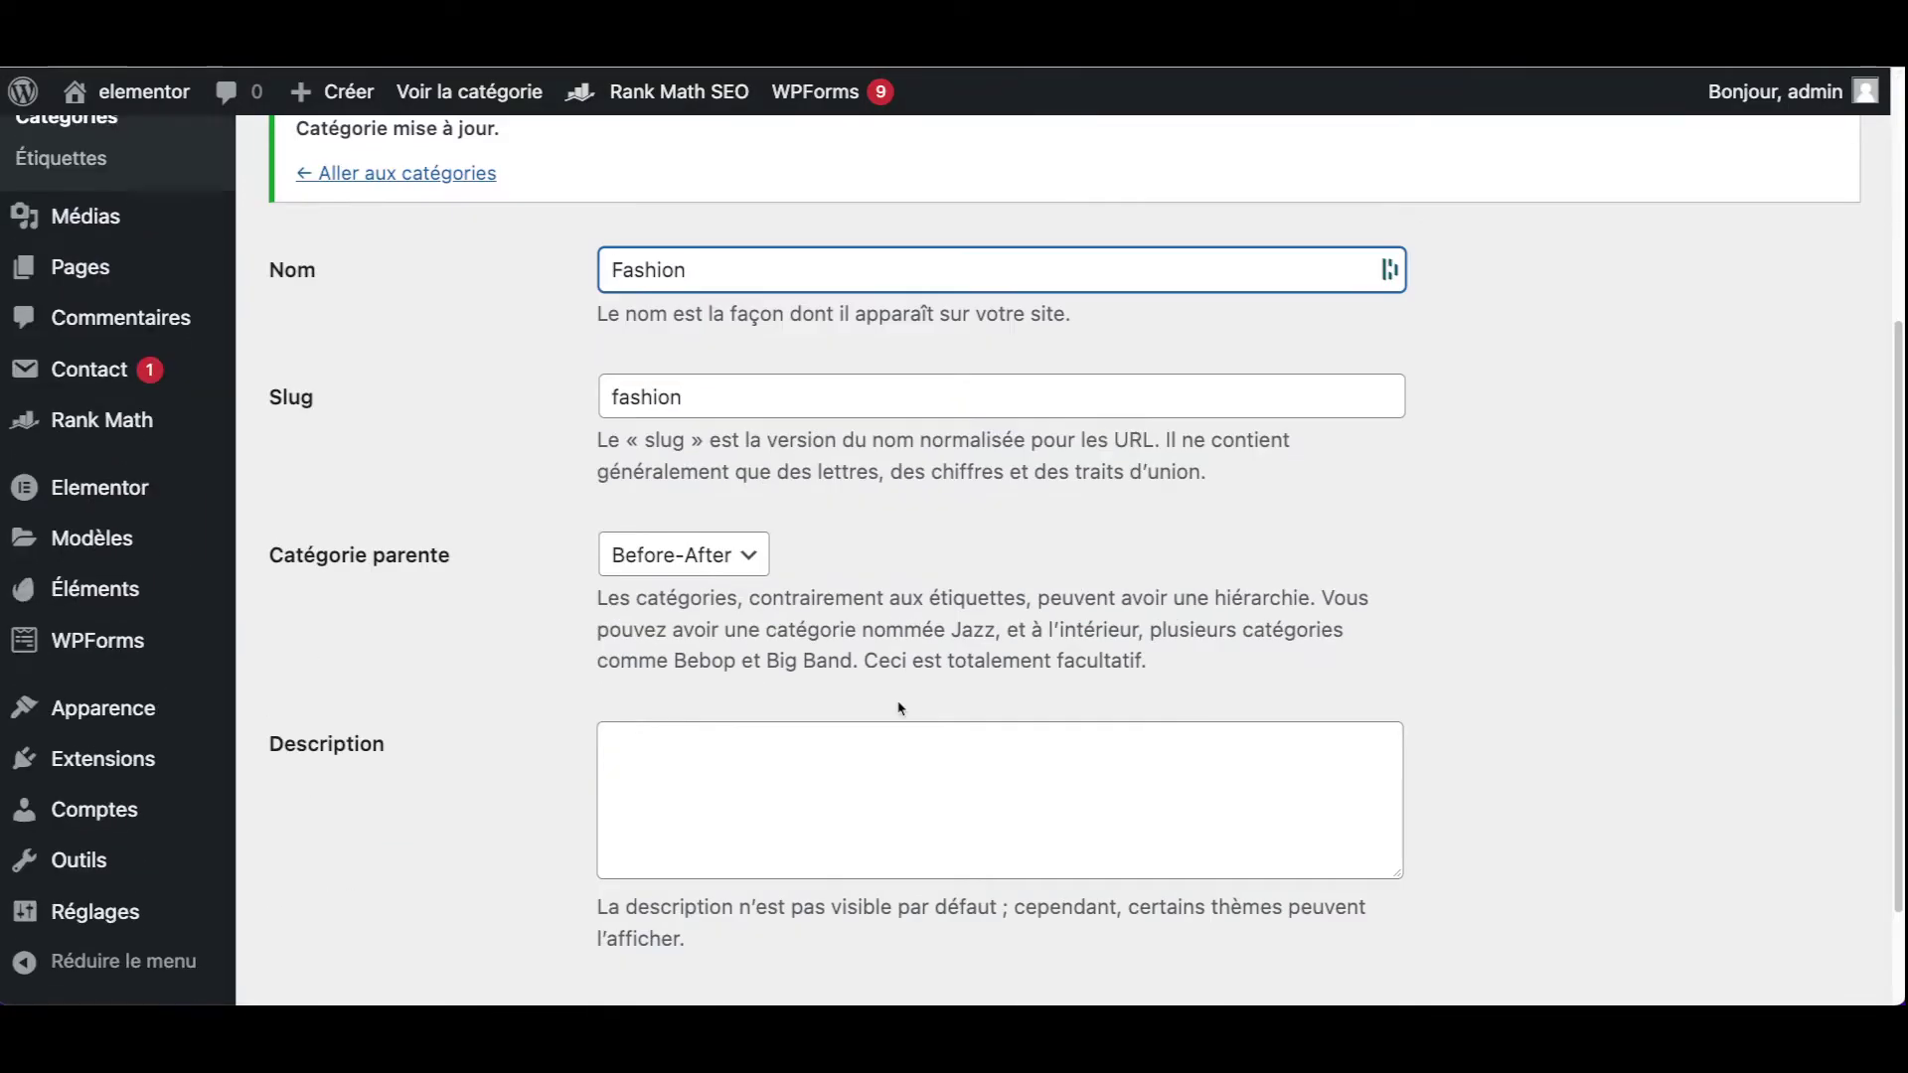
# - Update the Fashion category again with Before-After as its parent and return to the list of post categories
pyautogui.scroll(5, 856, 664)
pyautogui.scroll(-5, 857, 663)
pyautogui.click(345, 887)
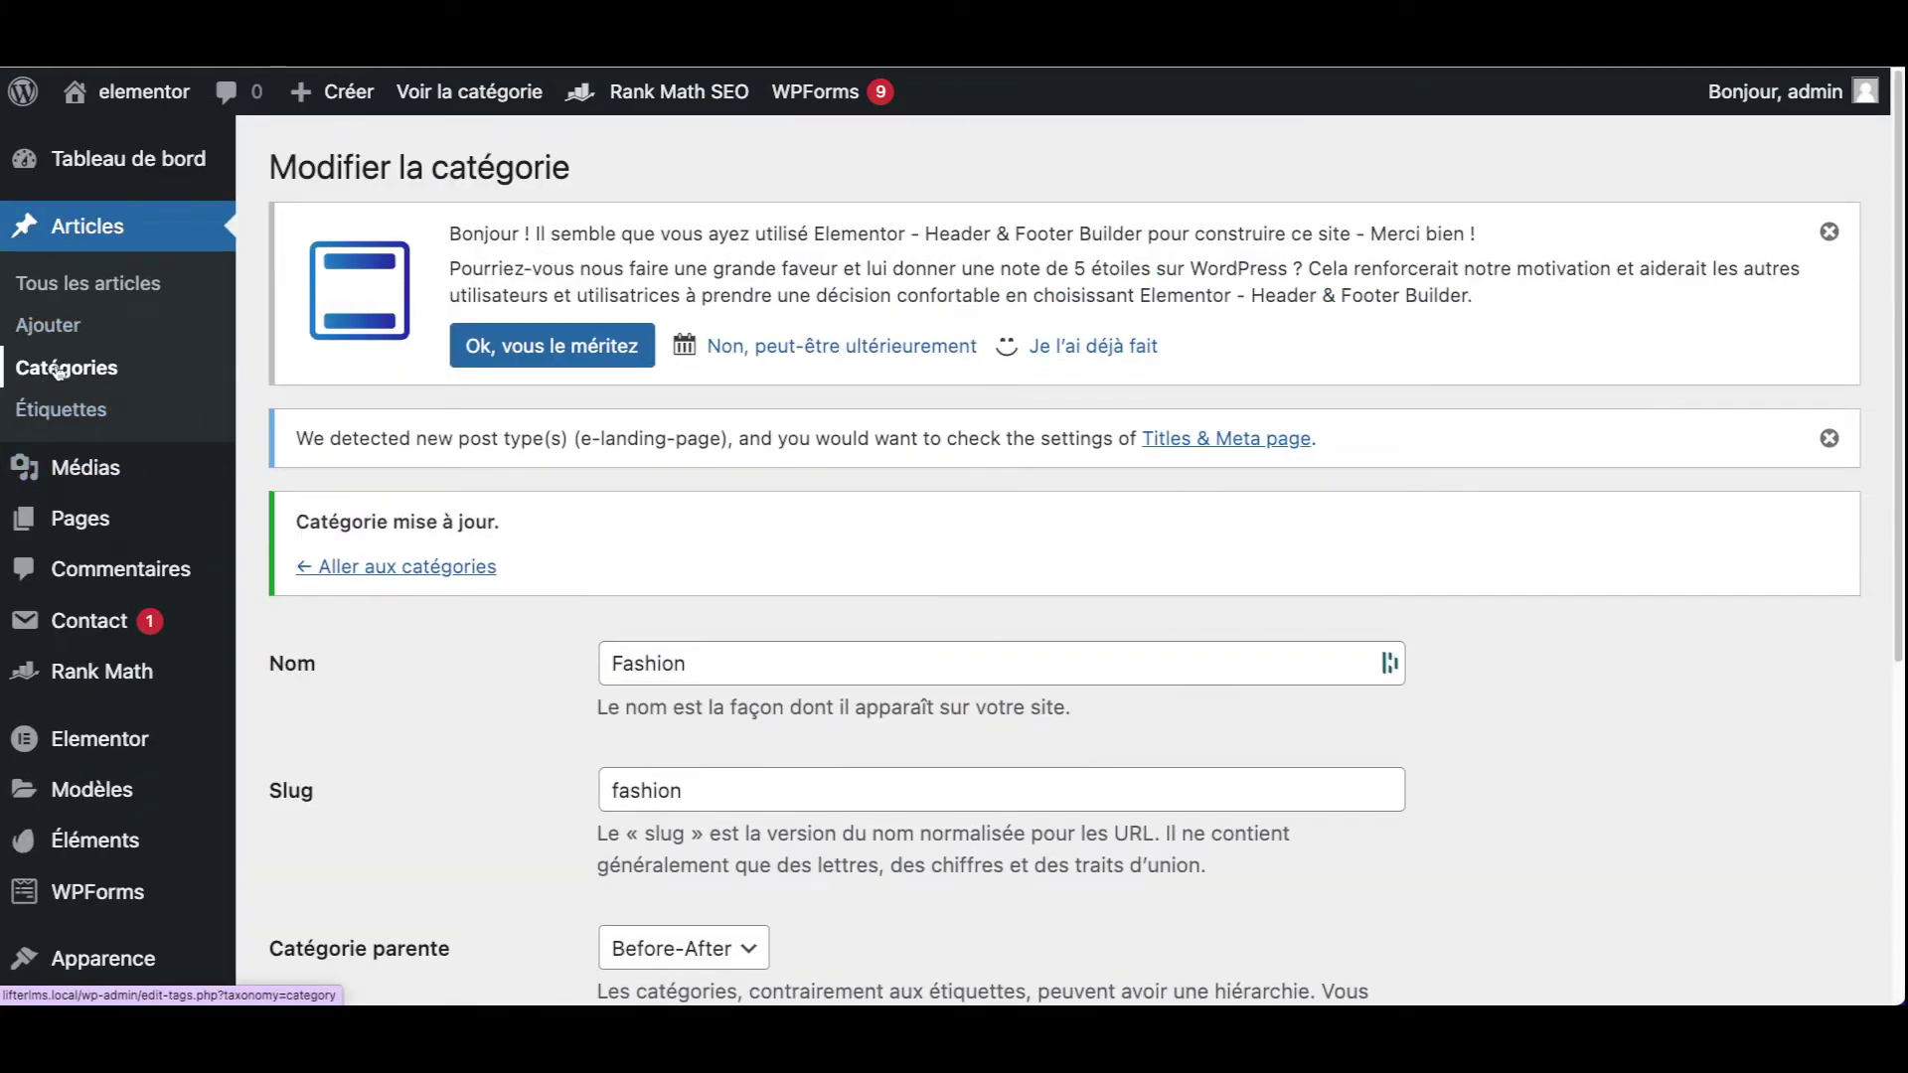
pyautogui.click(55, 369)
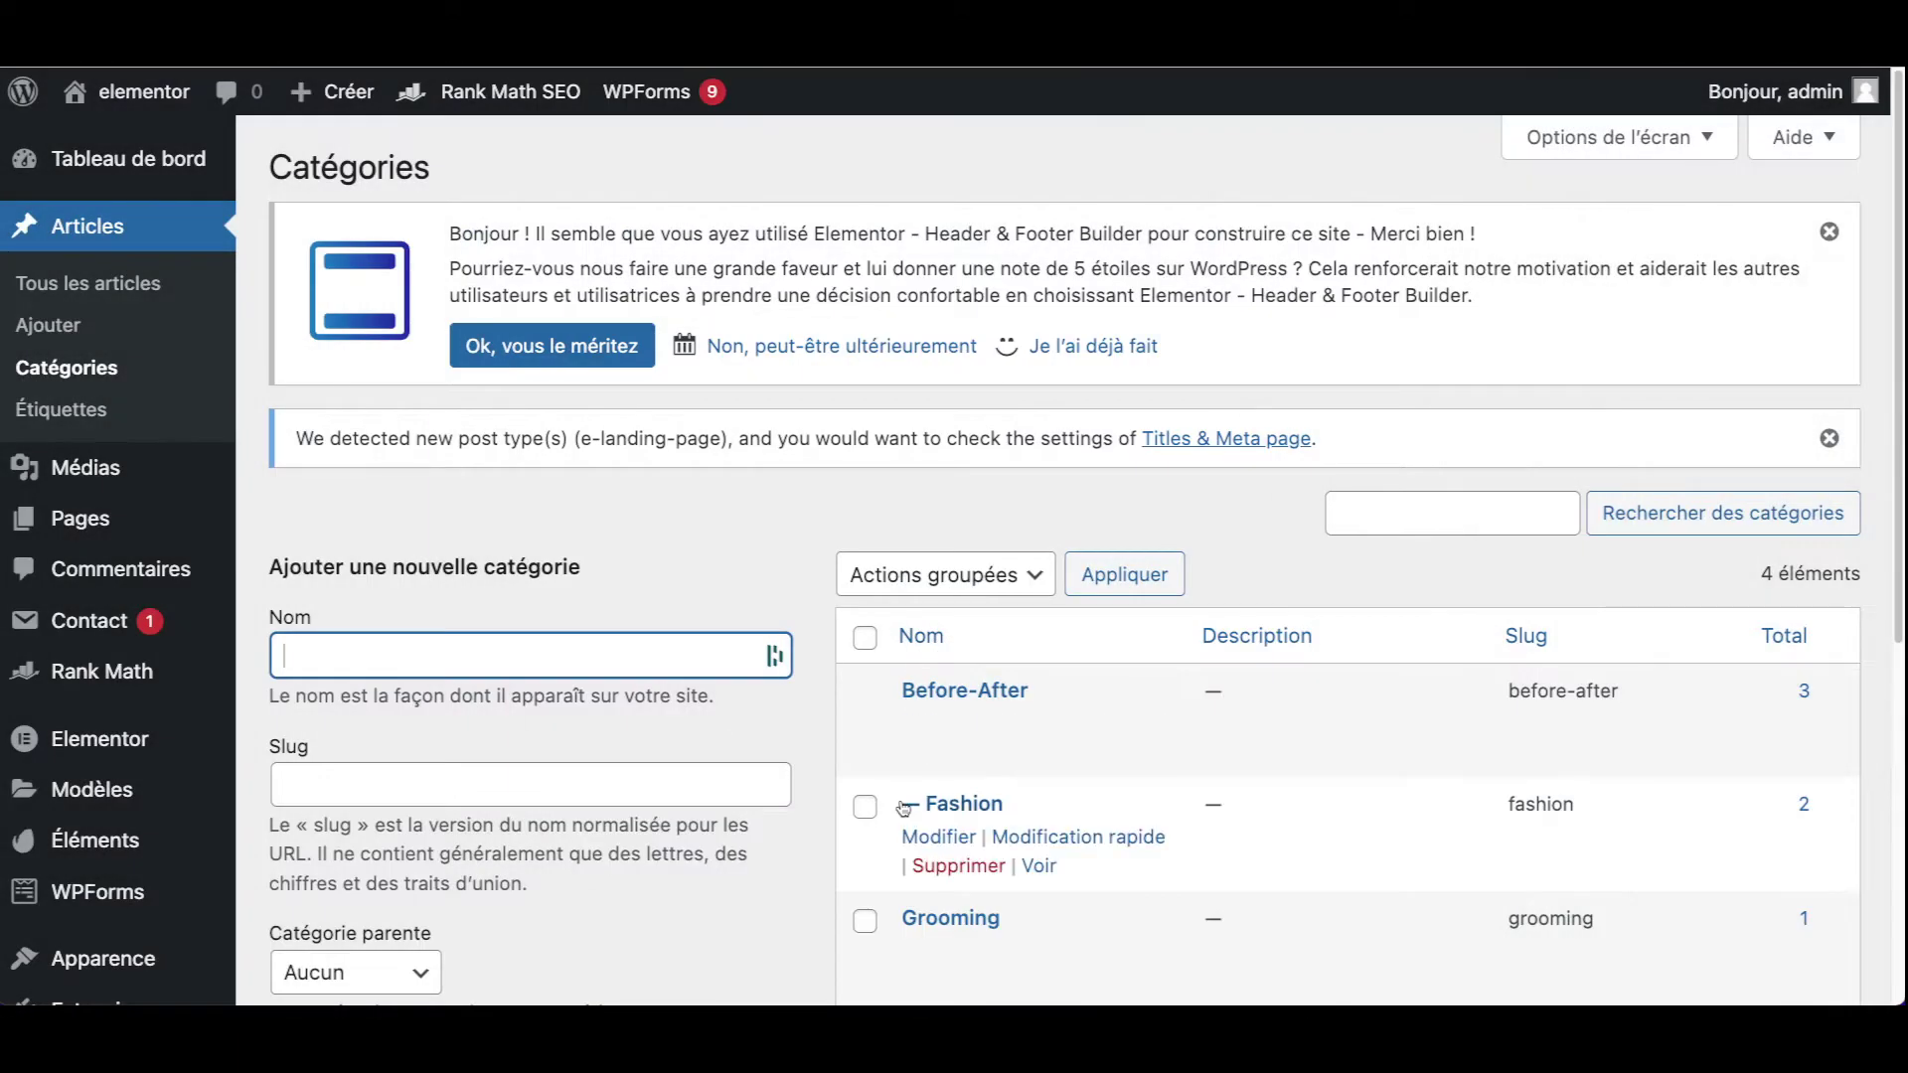
# - Examine the category list's hierarchy and the parent category options offered for a new category
pyautogui.click(914, 817)
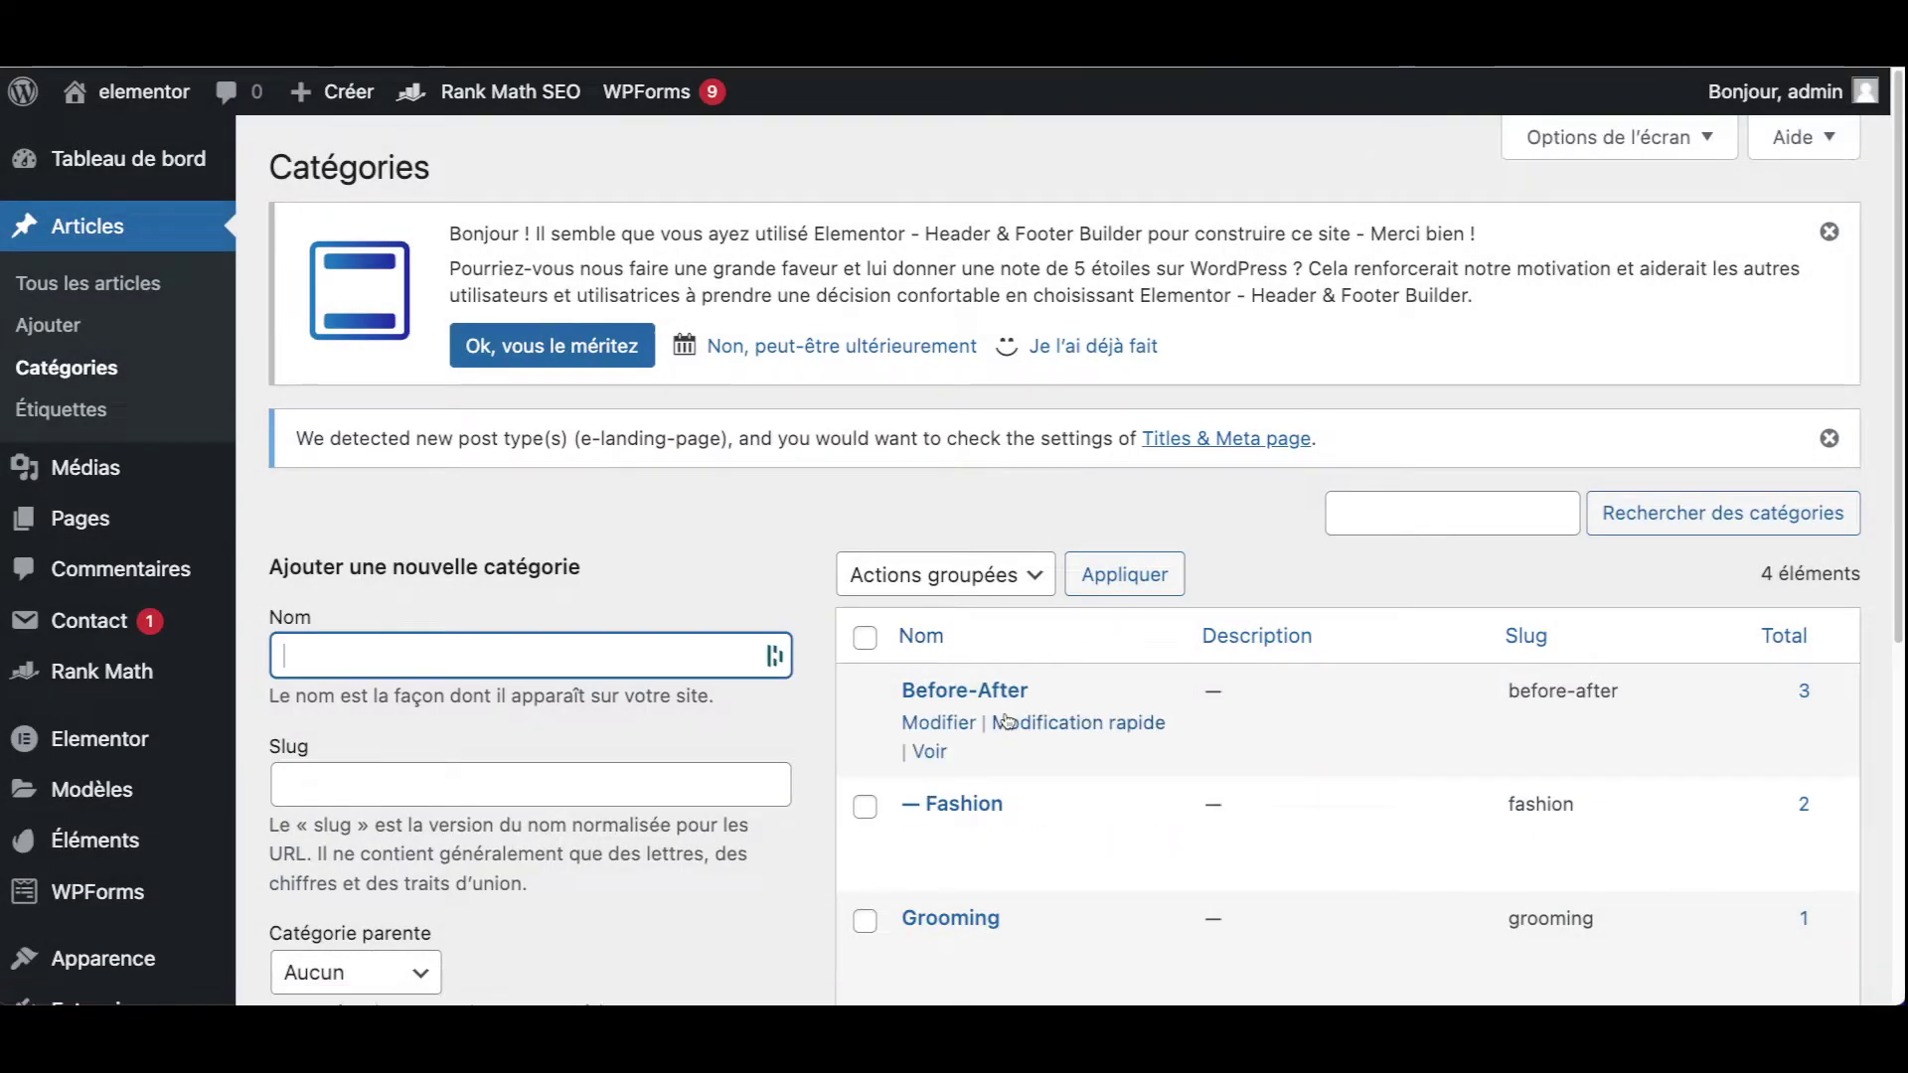
pyautogui.scroll(-3, 984, 725)
pyautogui.click(378, 785)
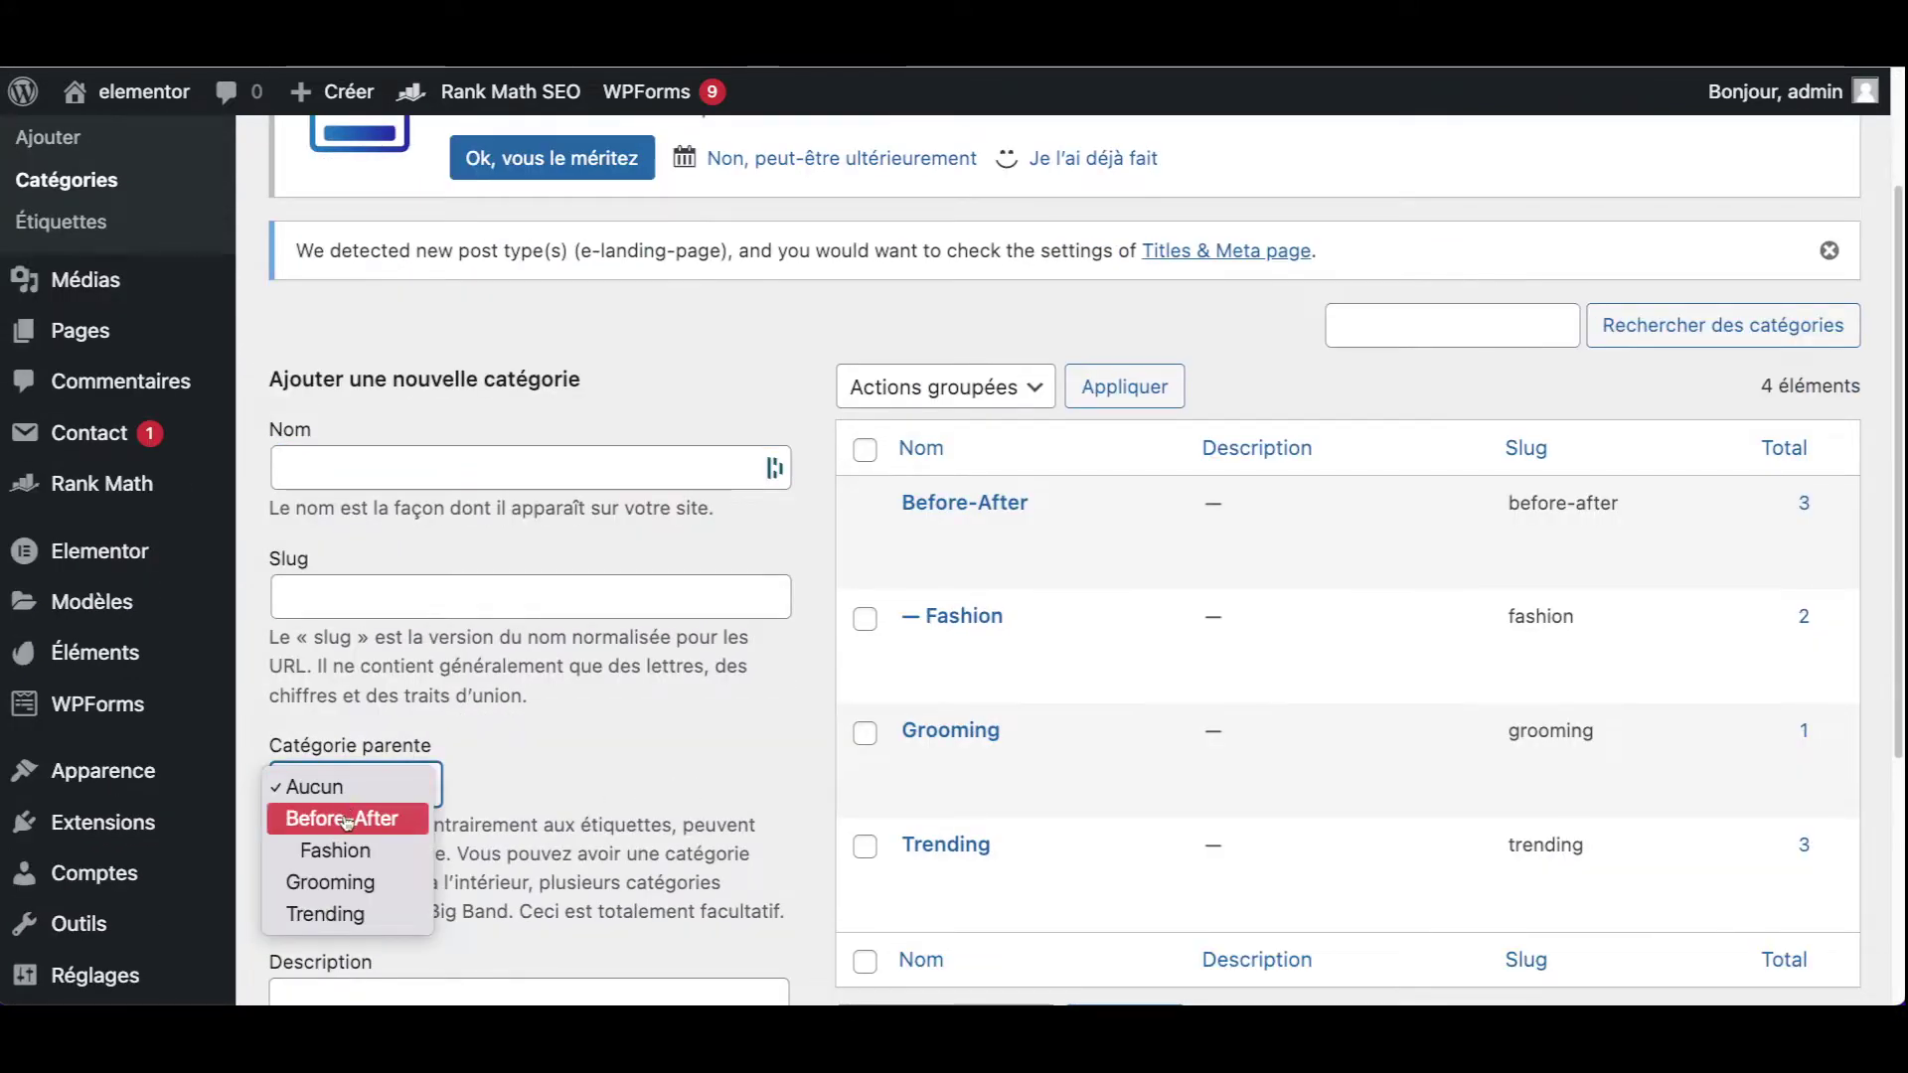
pyautogui.click(609, 777)
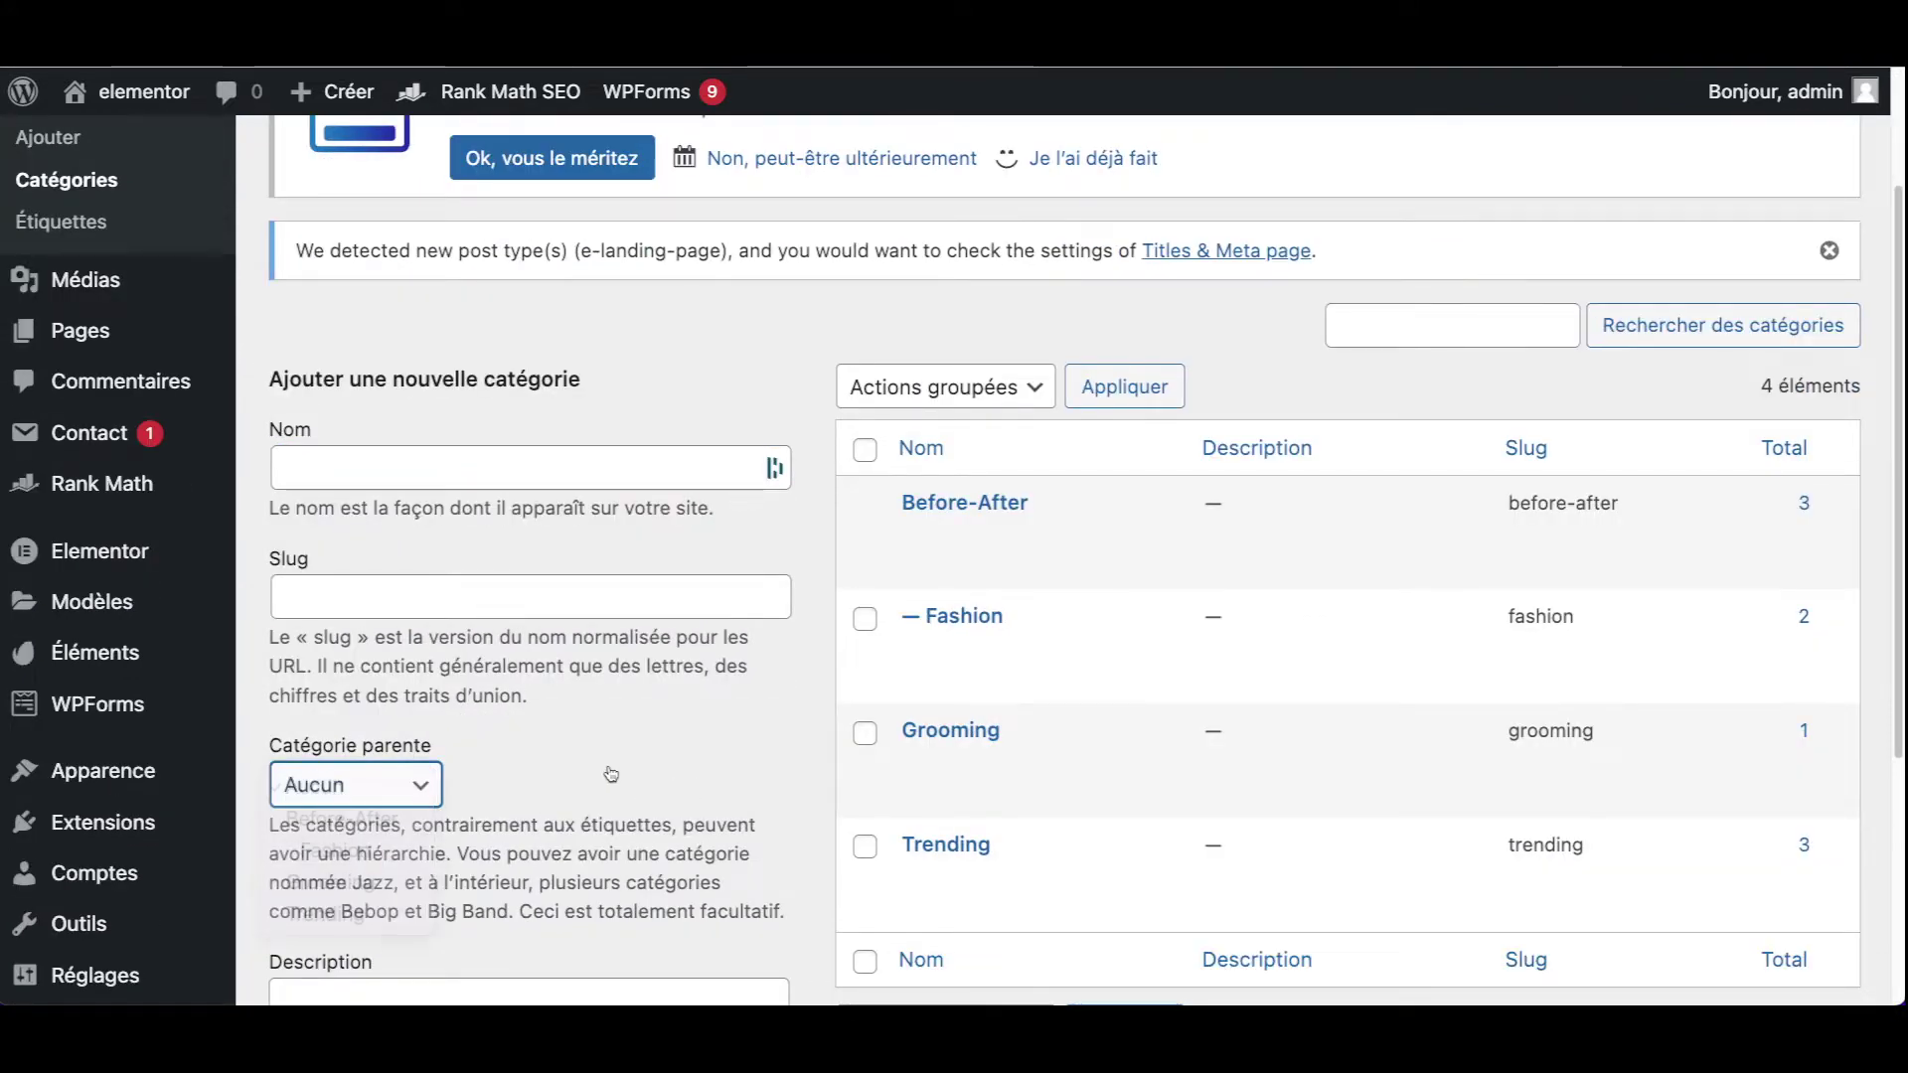
pyautogui.scroll(-1, 646, 721)
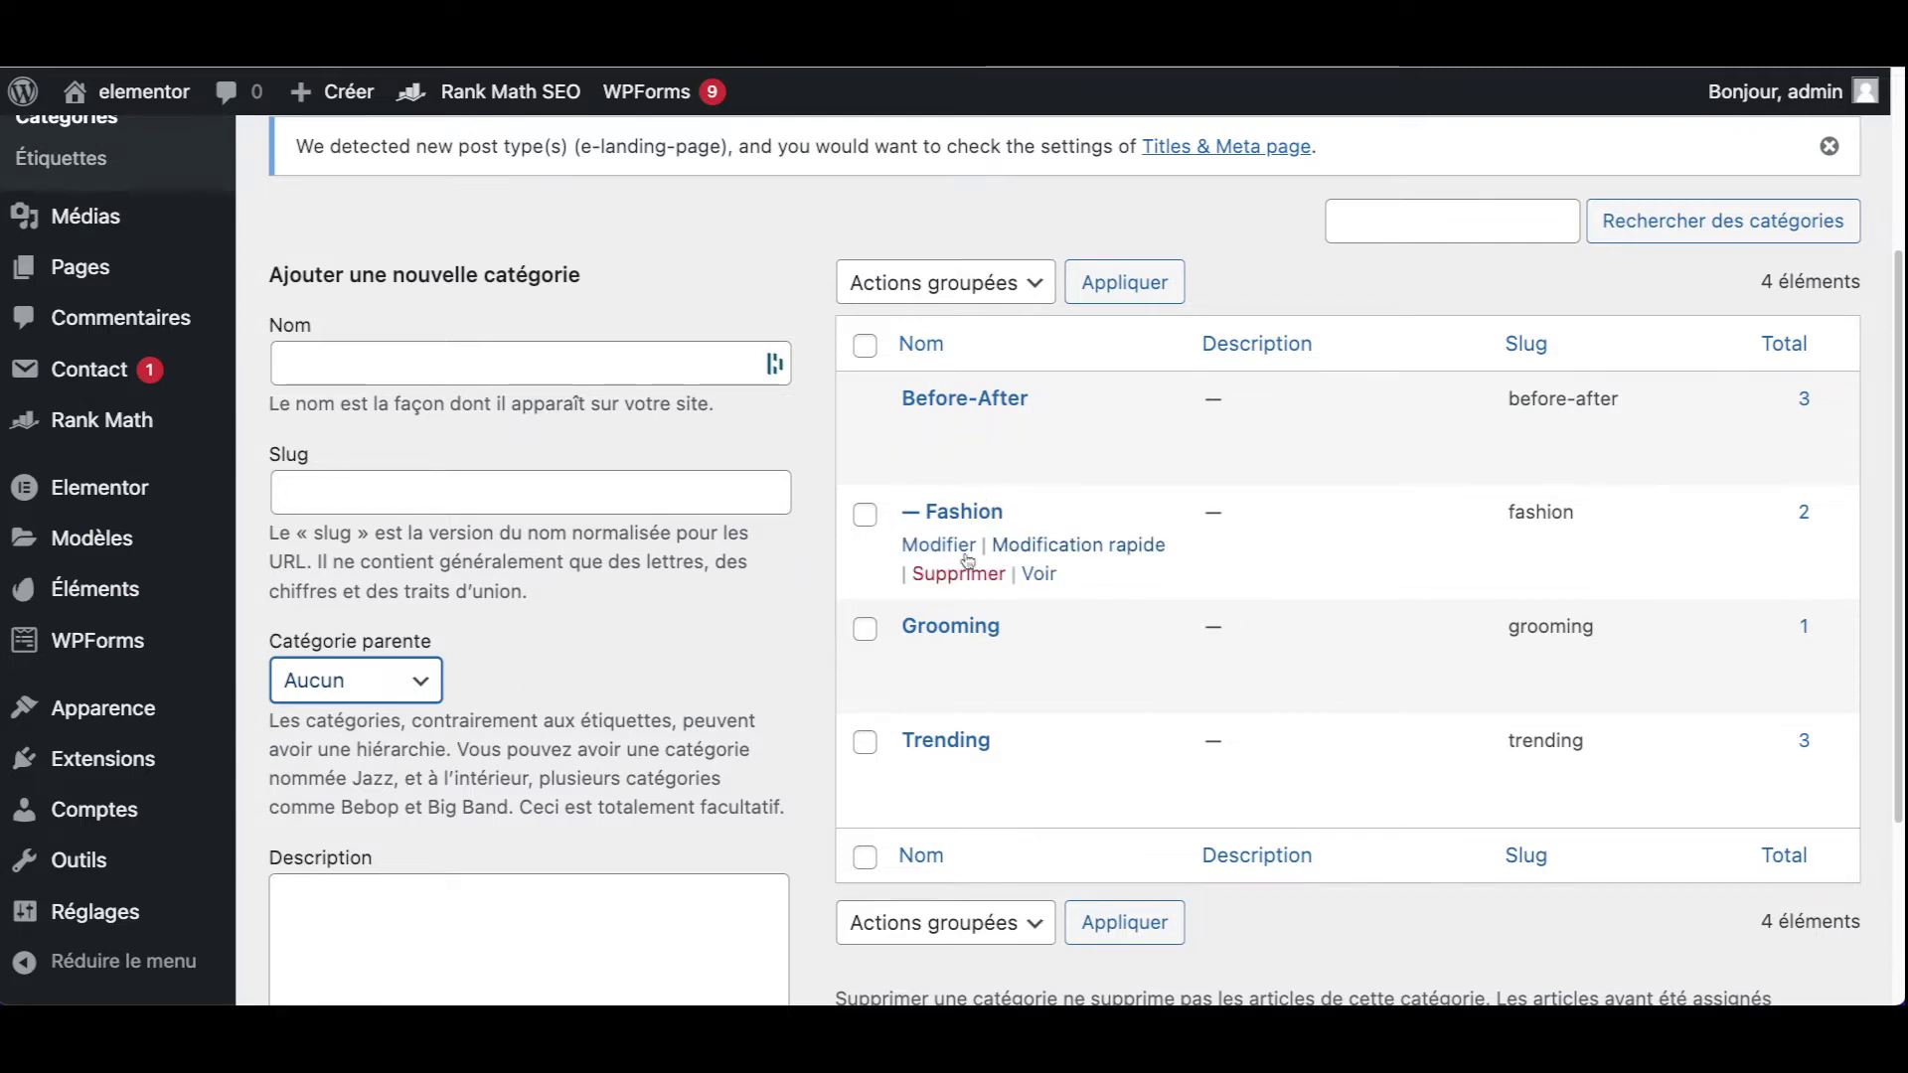
# - Edit the Fashion category to set its parent category to Aucun, update it and return to the category list
pyautogui.click(940, 549)
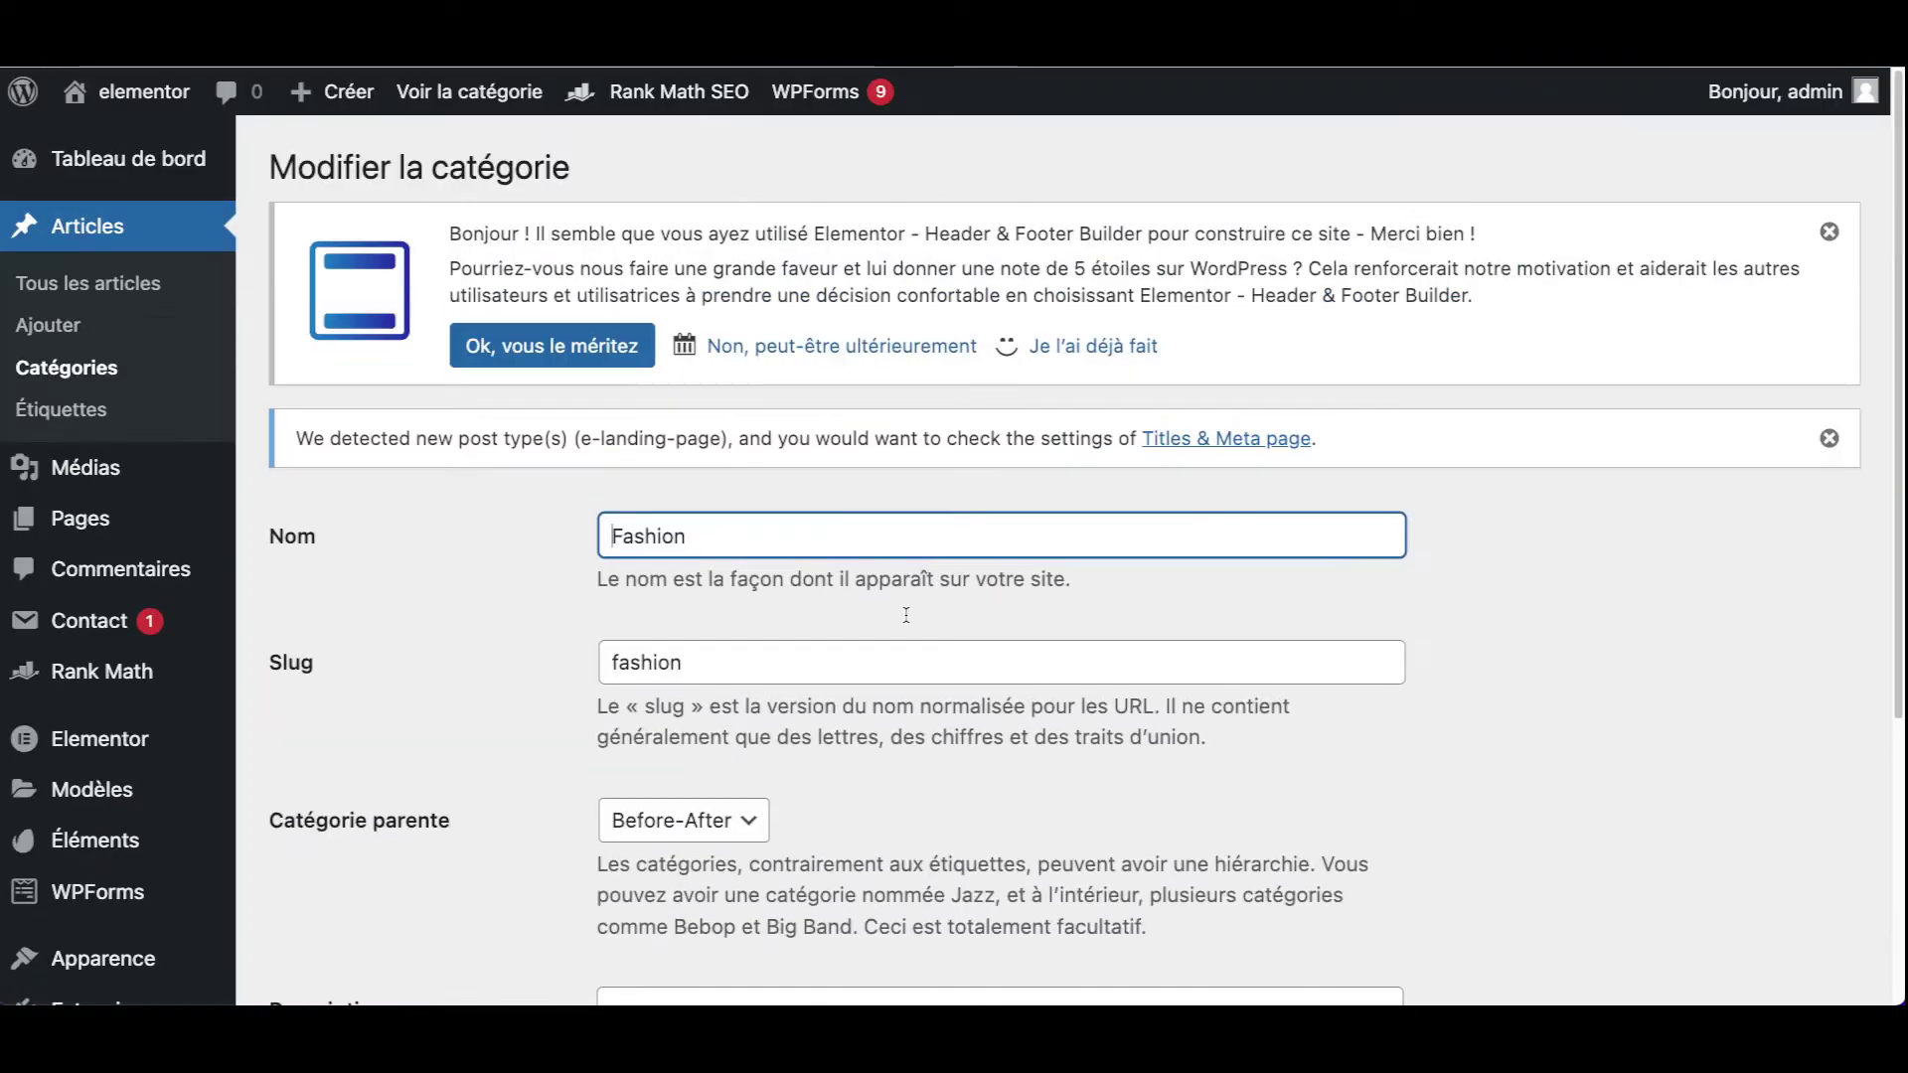
pyautogui.scroll(-1, 676, 795)
pyautogui.click(678, 799)
pyautogui.click(642, 764)
pyautogui.scroll(-4, 641, 764)
pyautogui.click(343, 893)
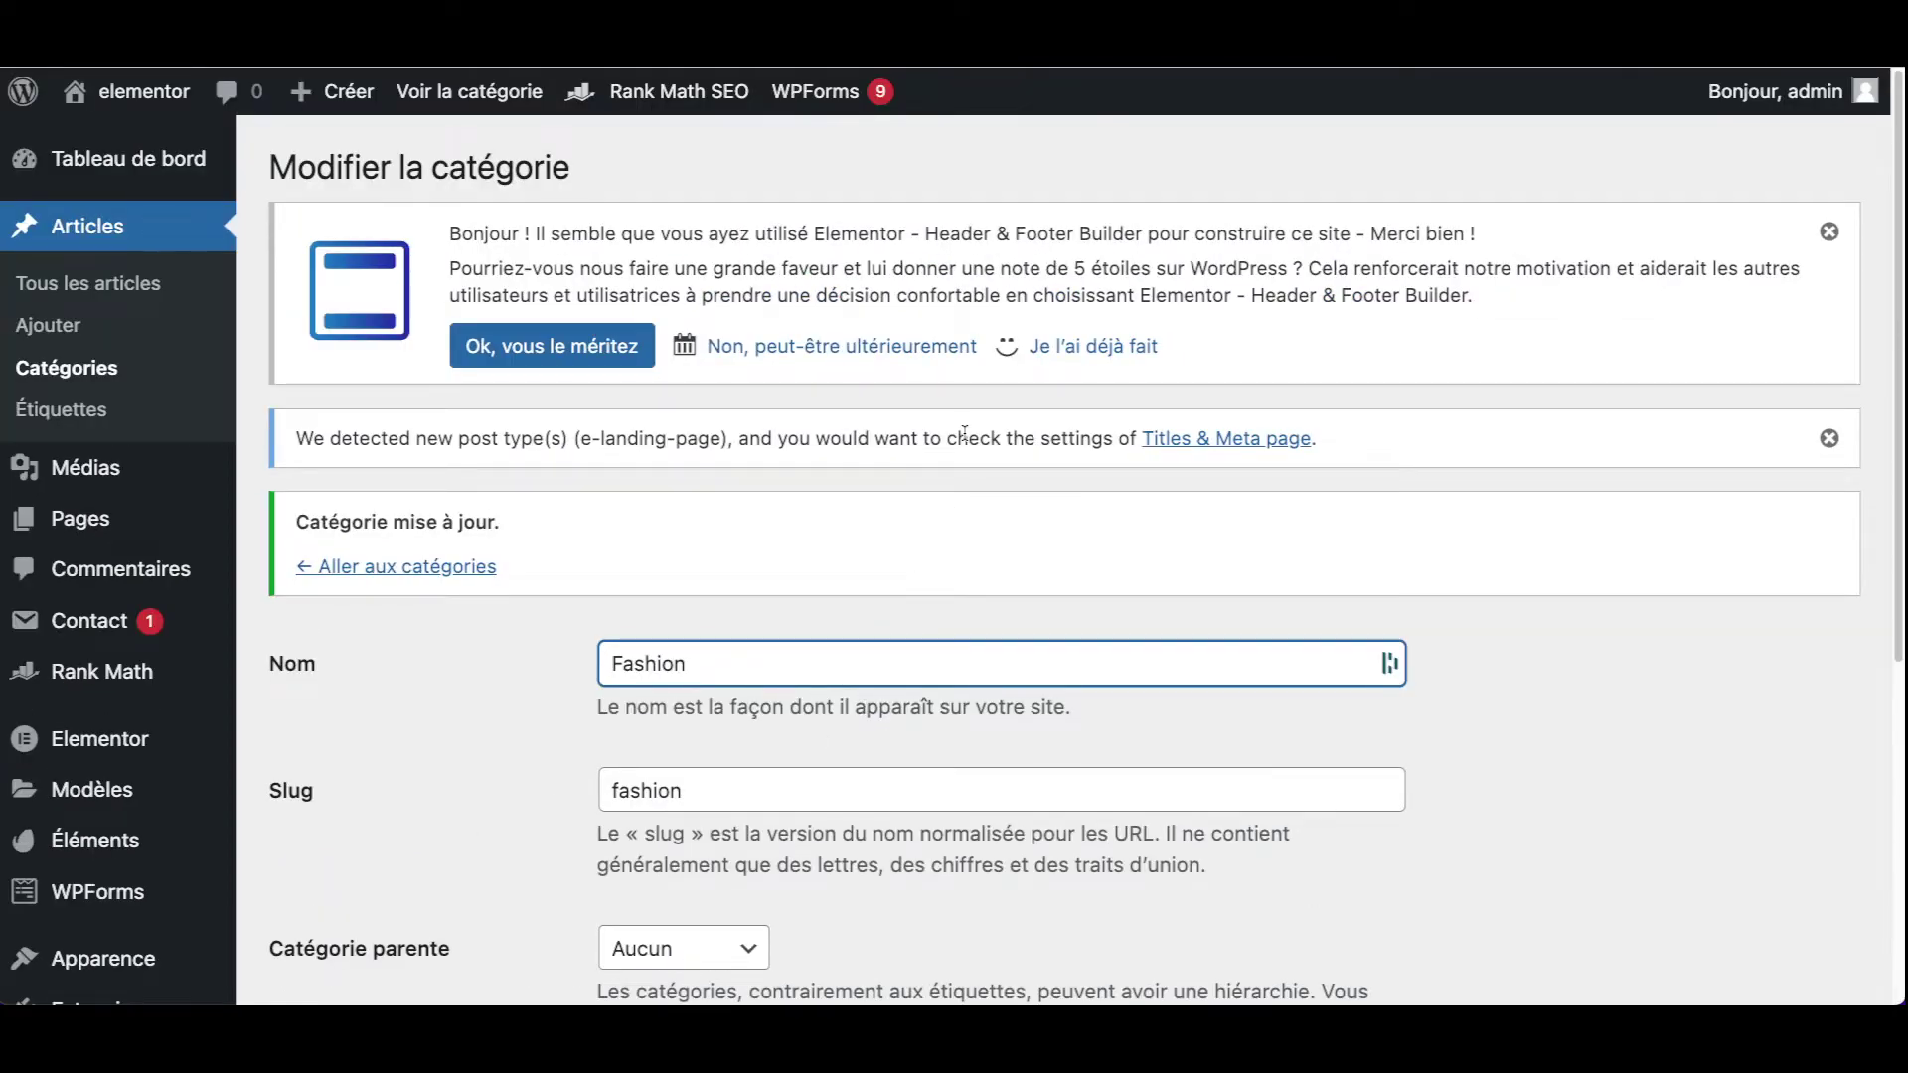
pyautogui.scroll(-2, 964, 441)
pyautogui.scroll(2, 474, 397)
pyautogui.click(109, 373)
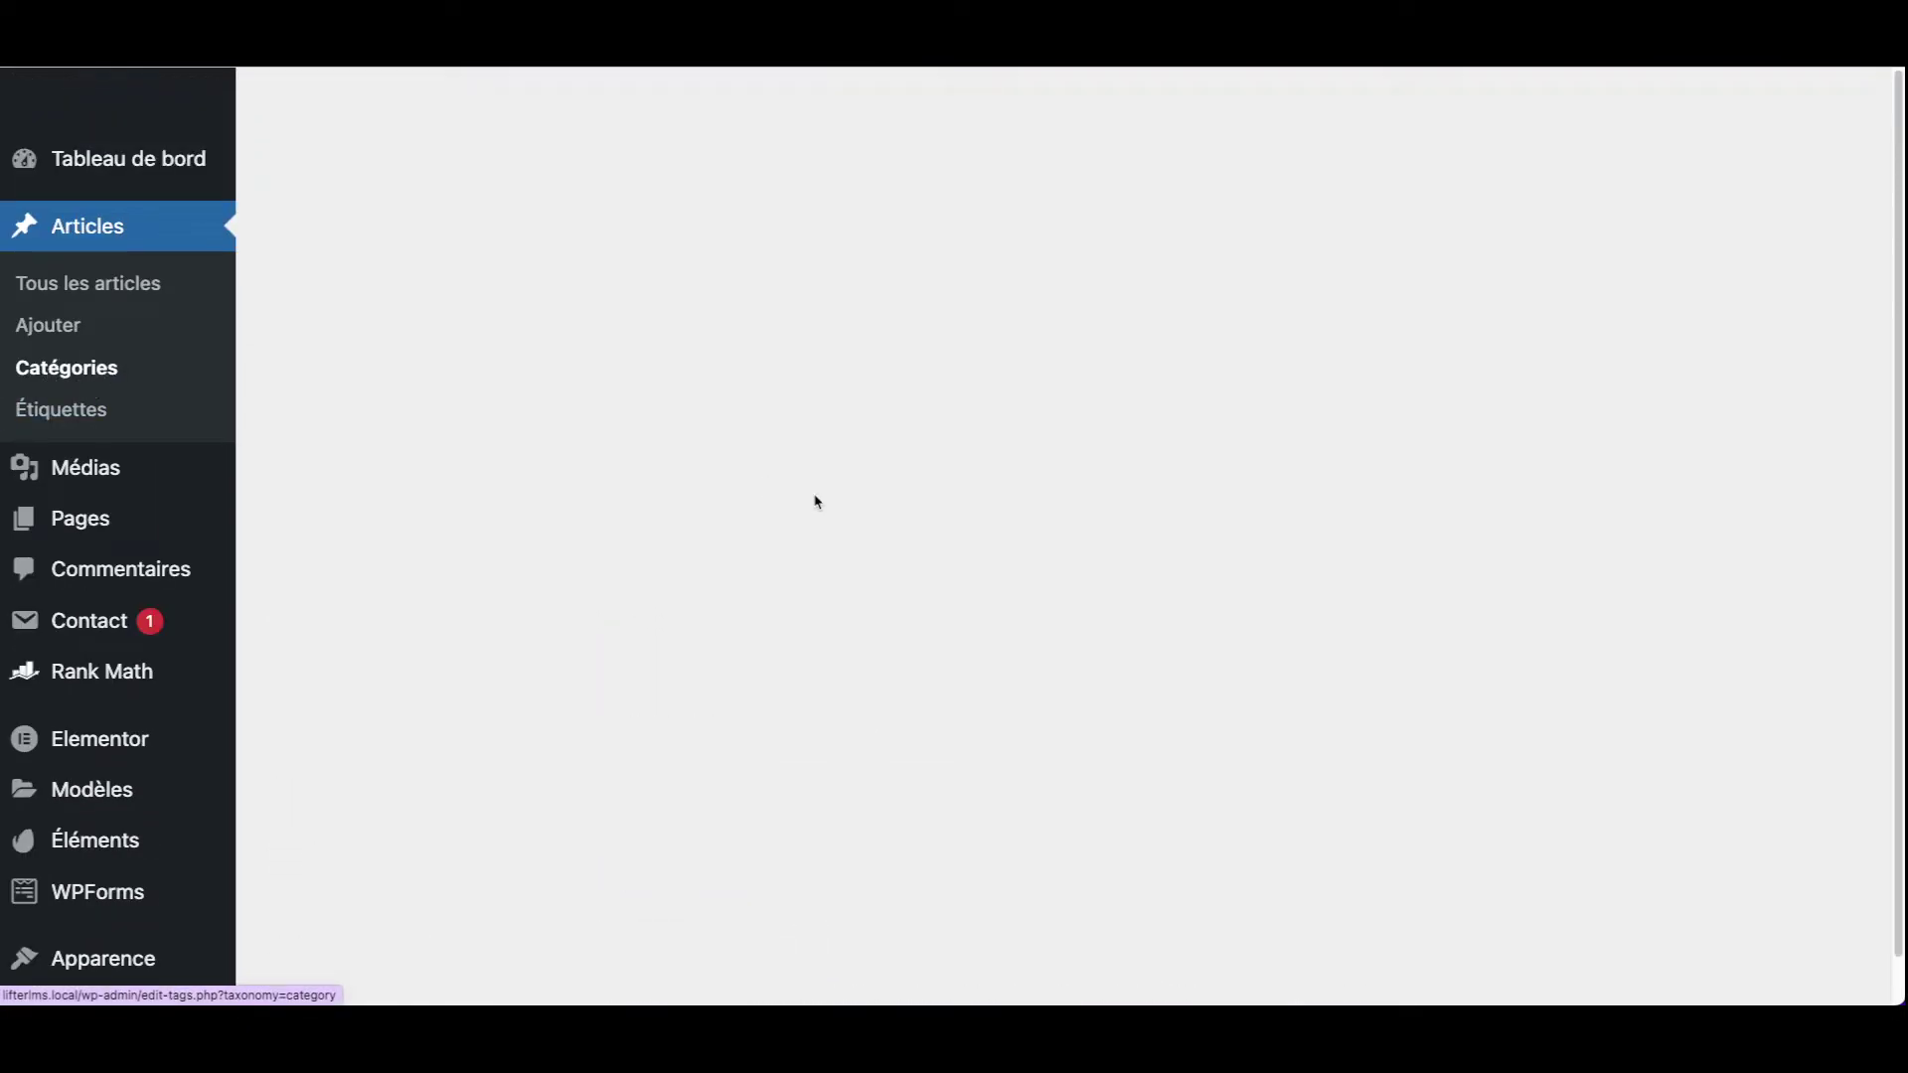
# - View the public Before-After category page, look through its posts and return to the category list
pyautogui.scroll(-2, 1479, 669)
pyautogui.scroll(-1, 1475, 636)
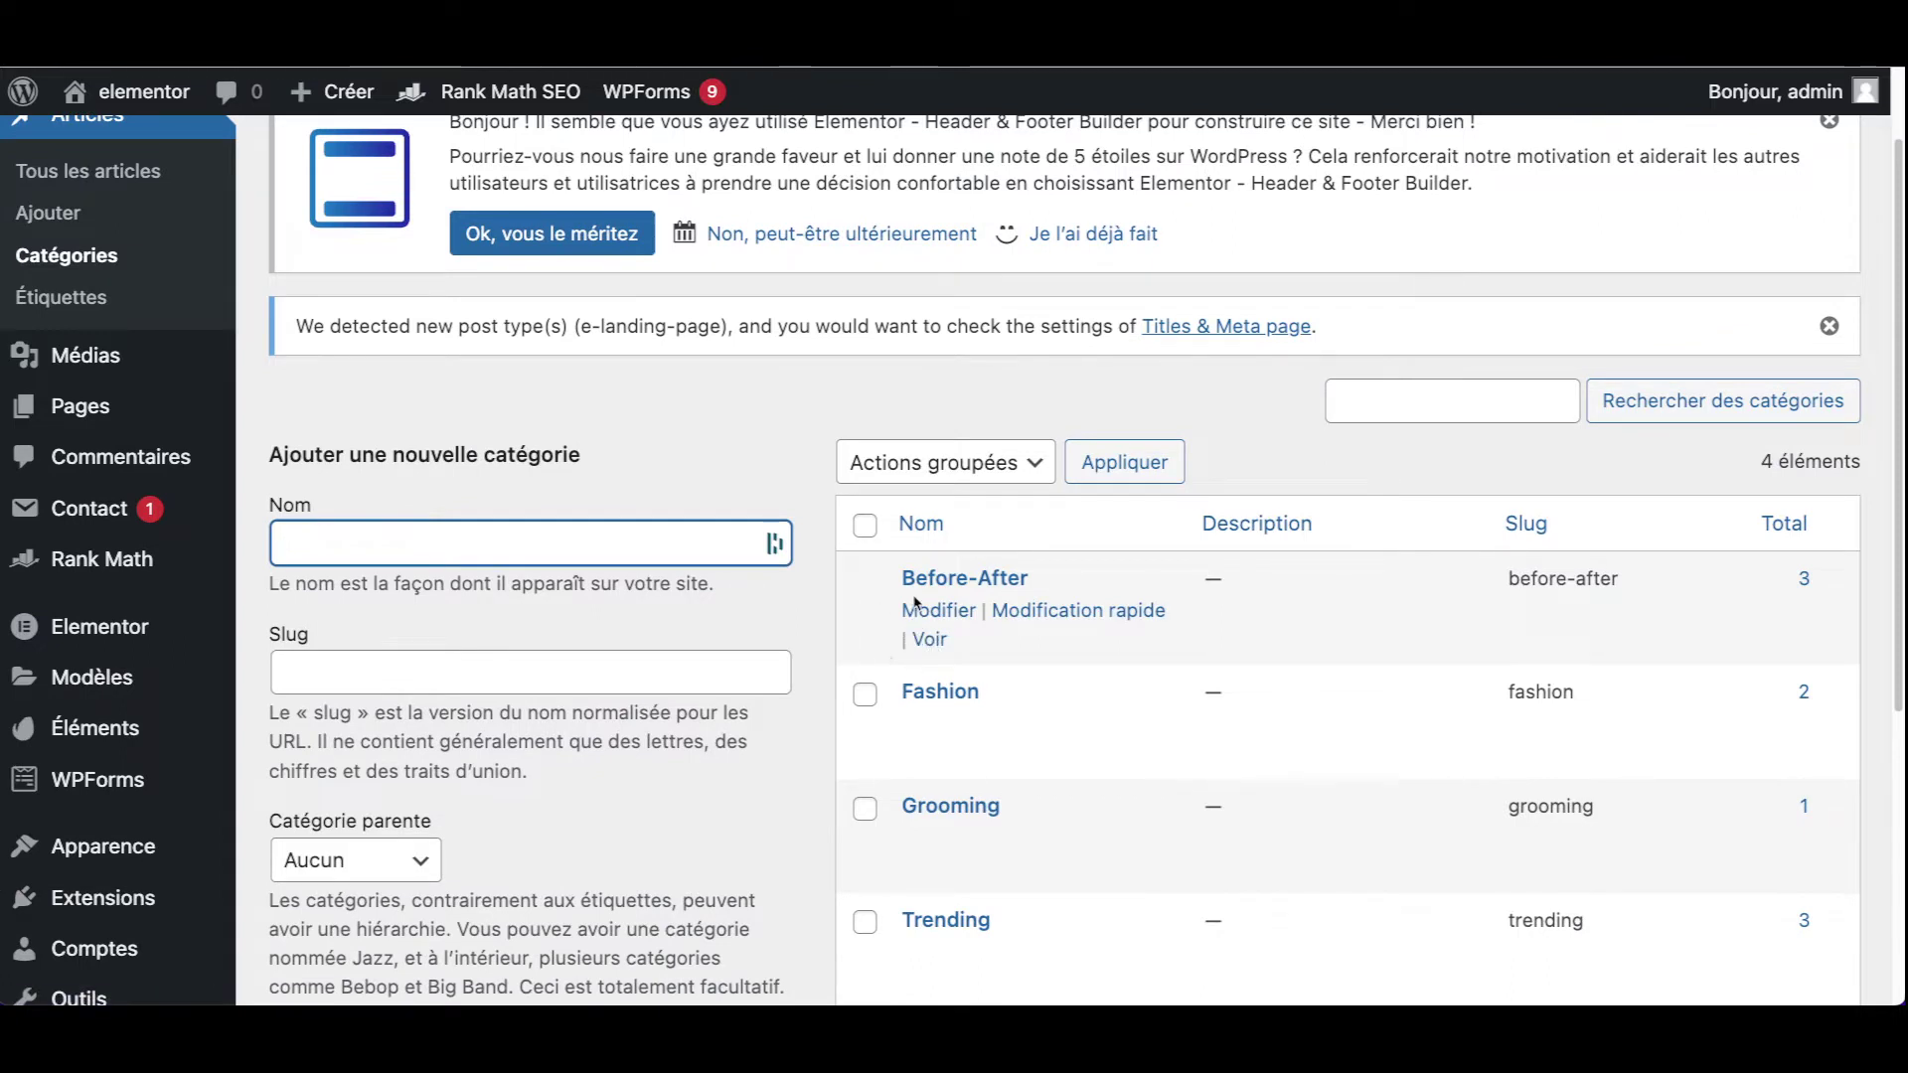
pyautogui.click(931, 641)
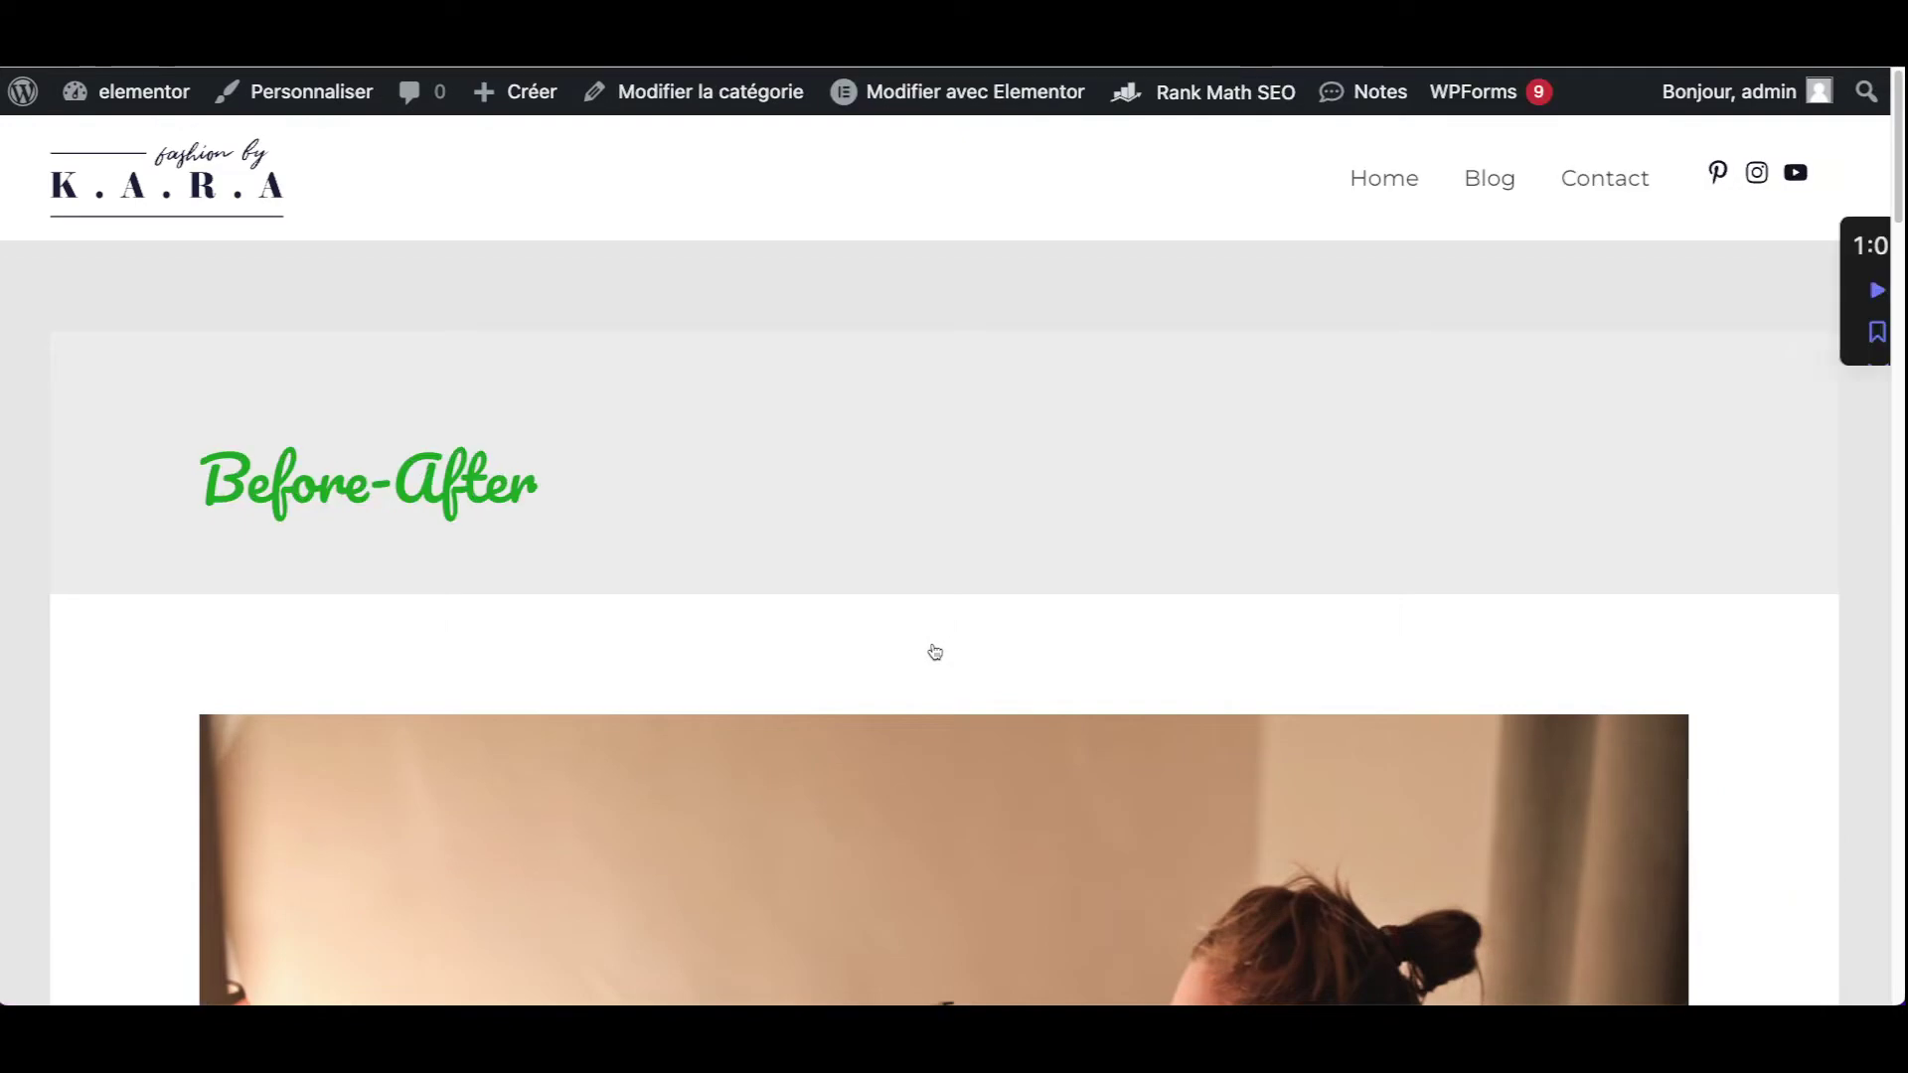
pyautogui.scroll(-15, 934, 656)
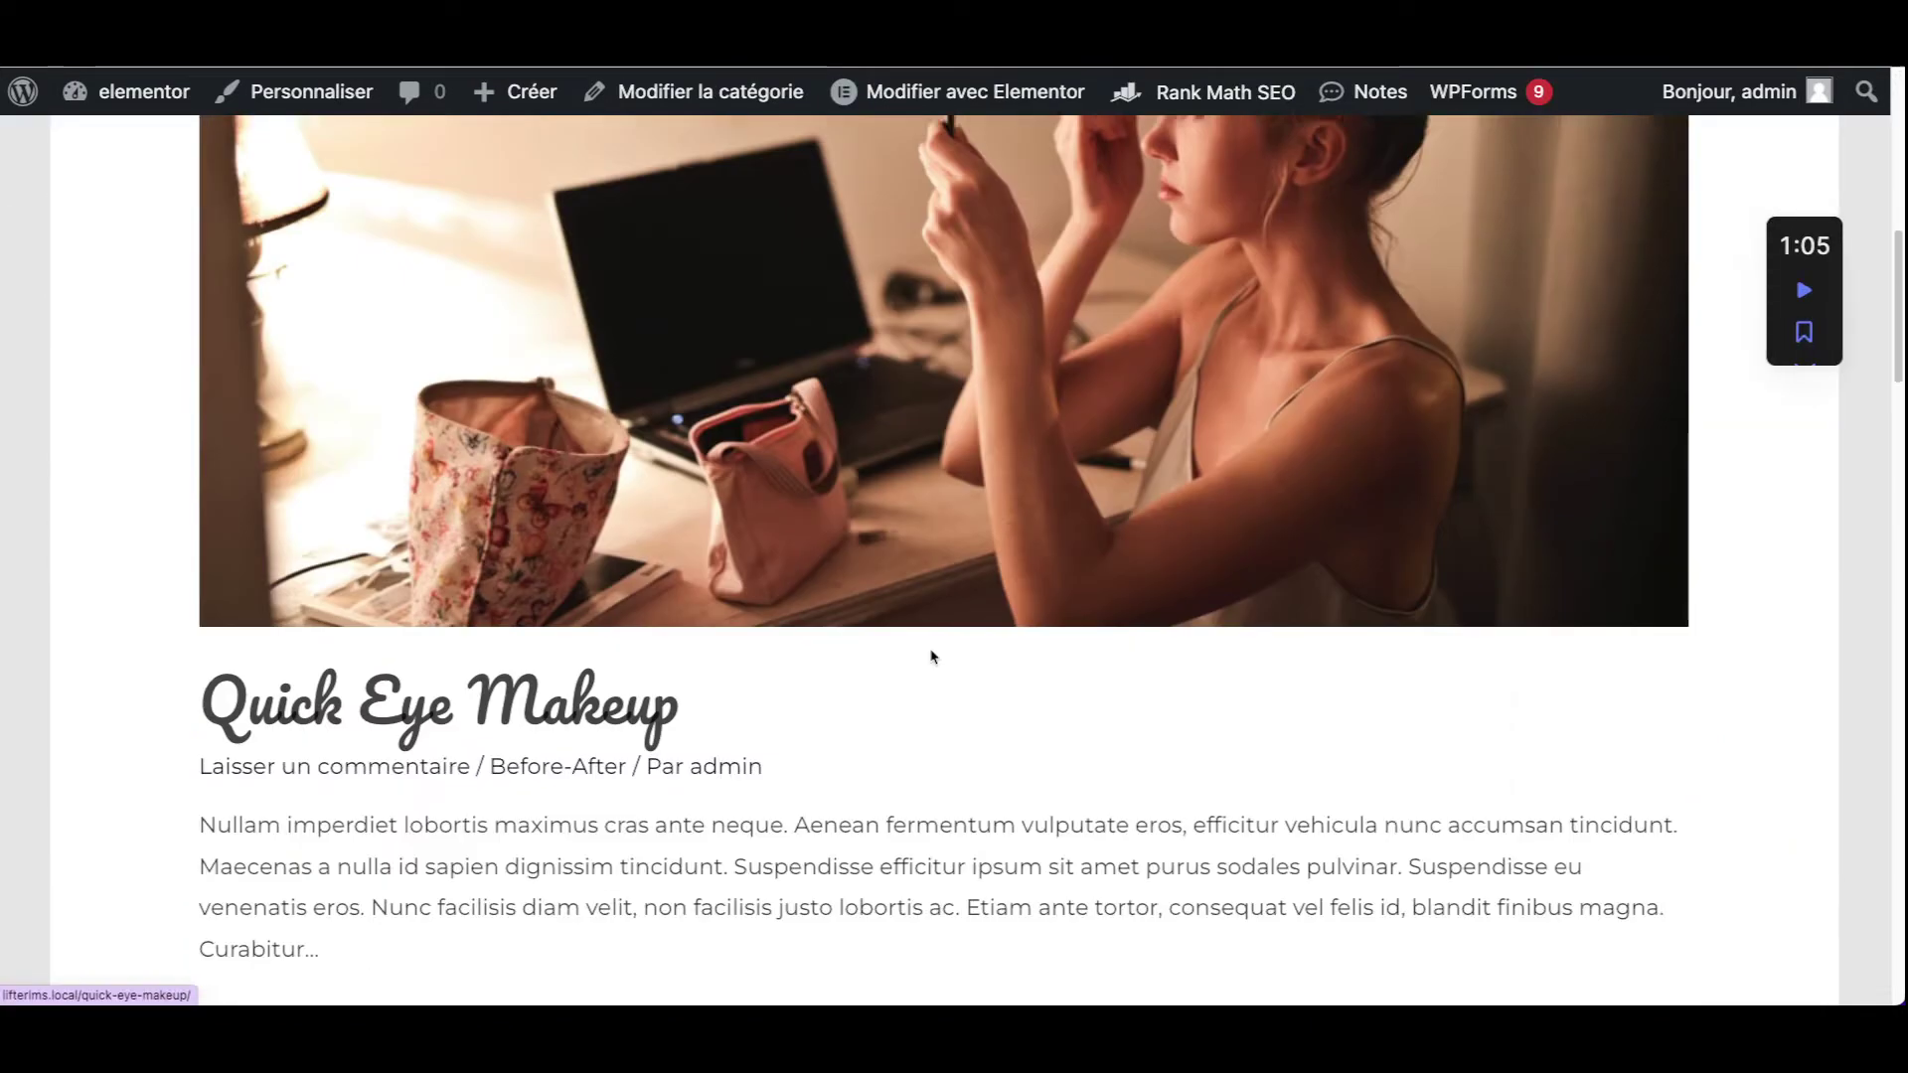
pyautogui.scroll(-15, 934, 655)
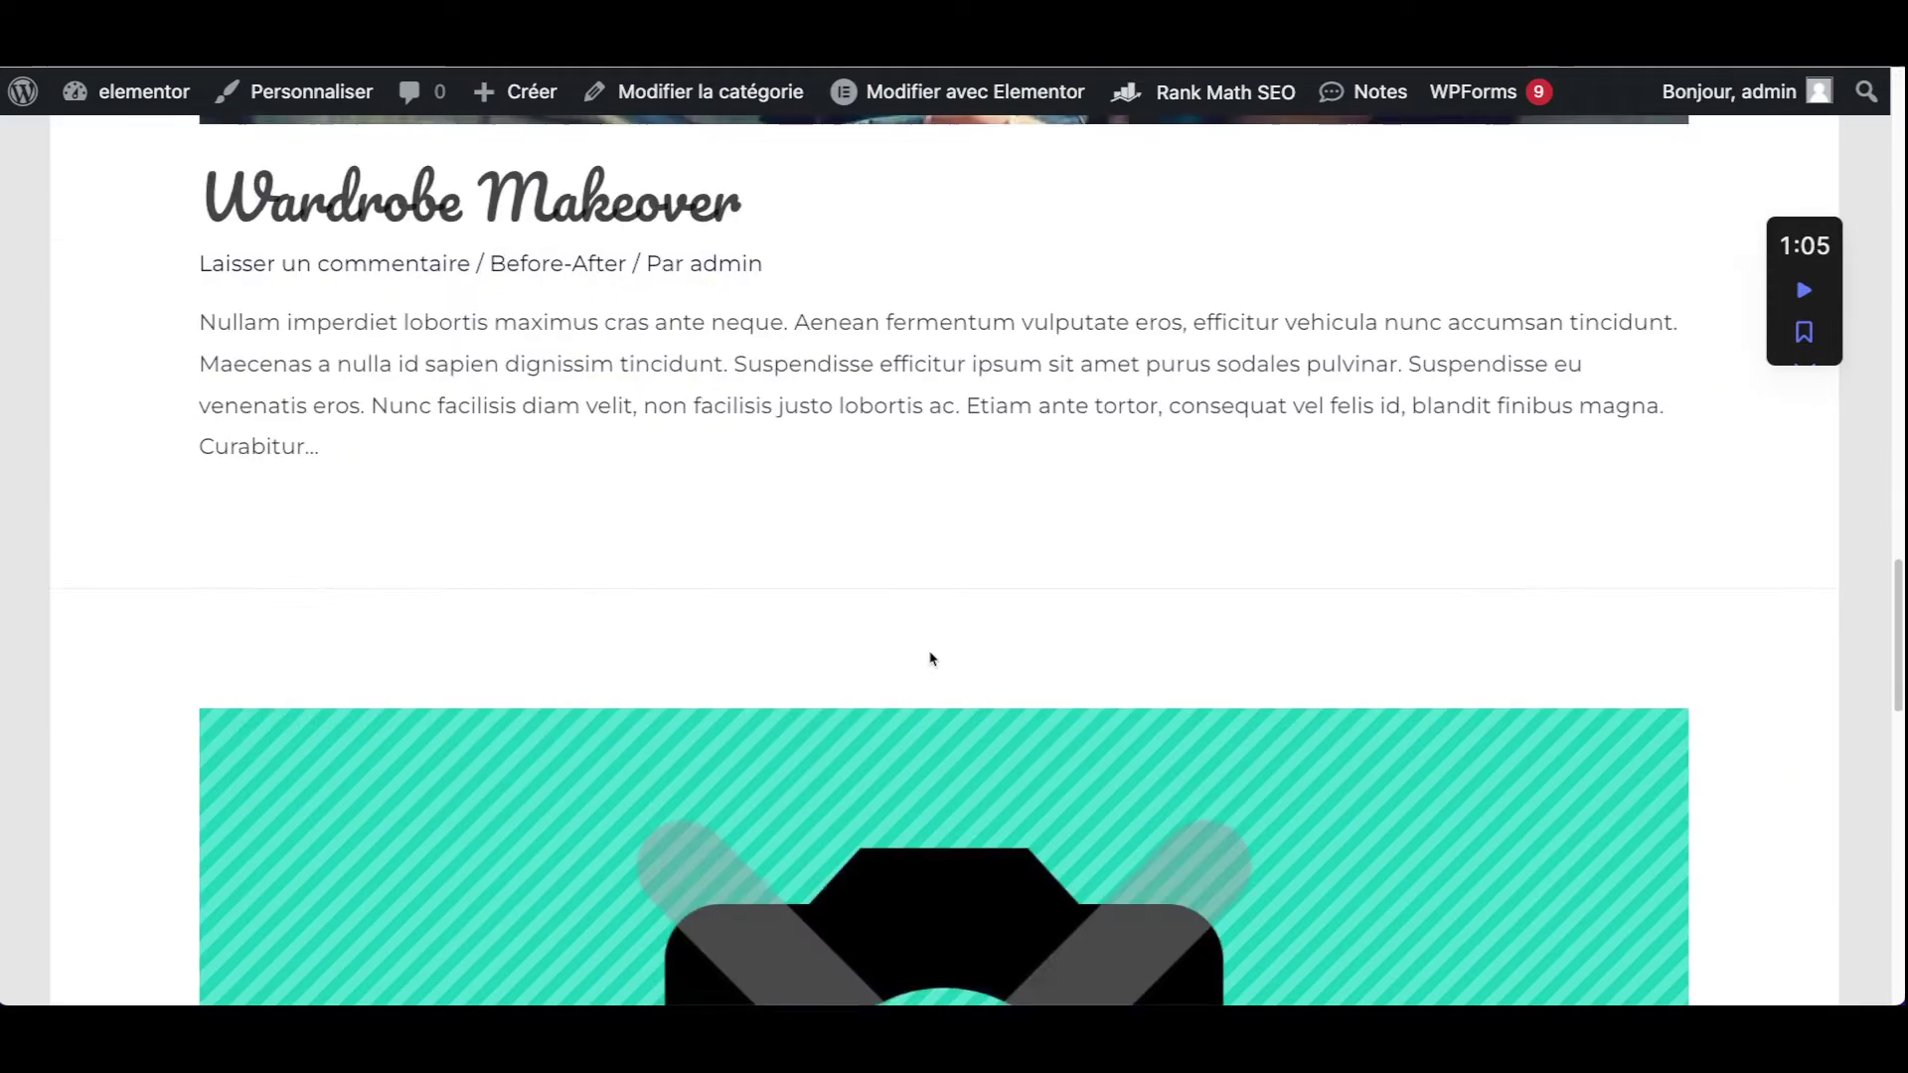
pyautogui.scroll(-4, 931, 656)
pyautogui.scroll(20, 931, 656)
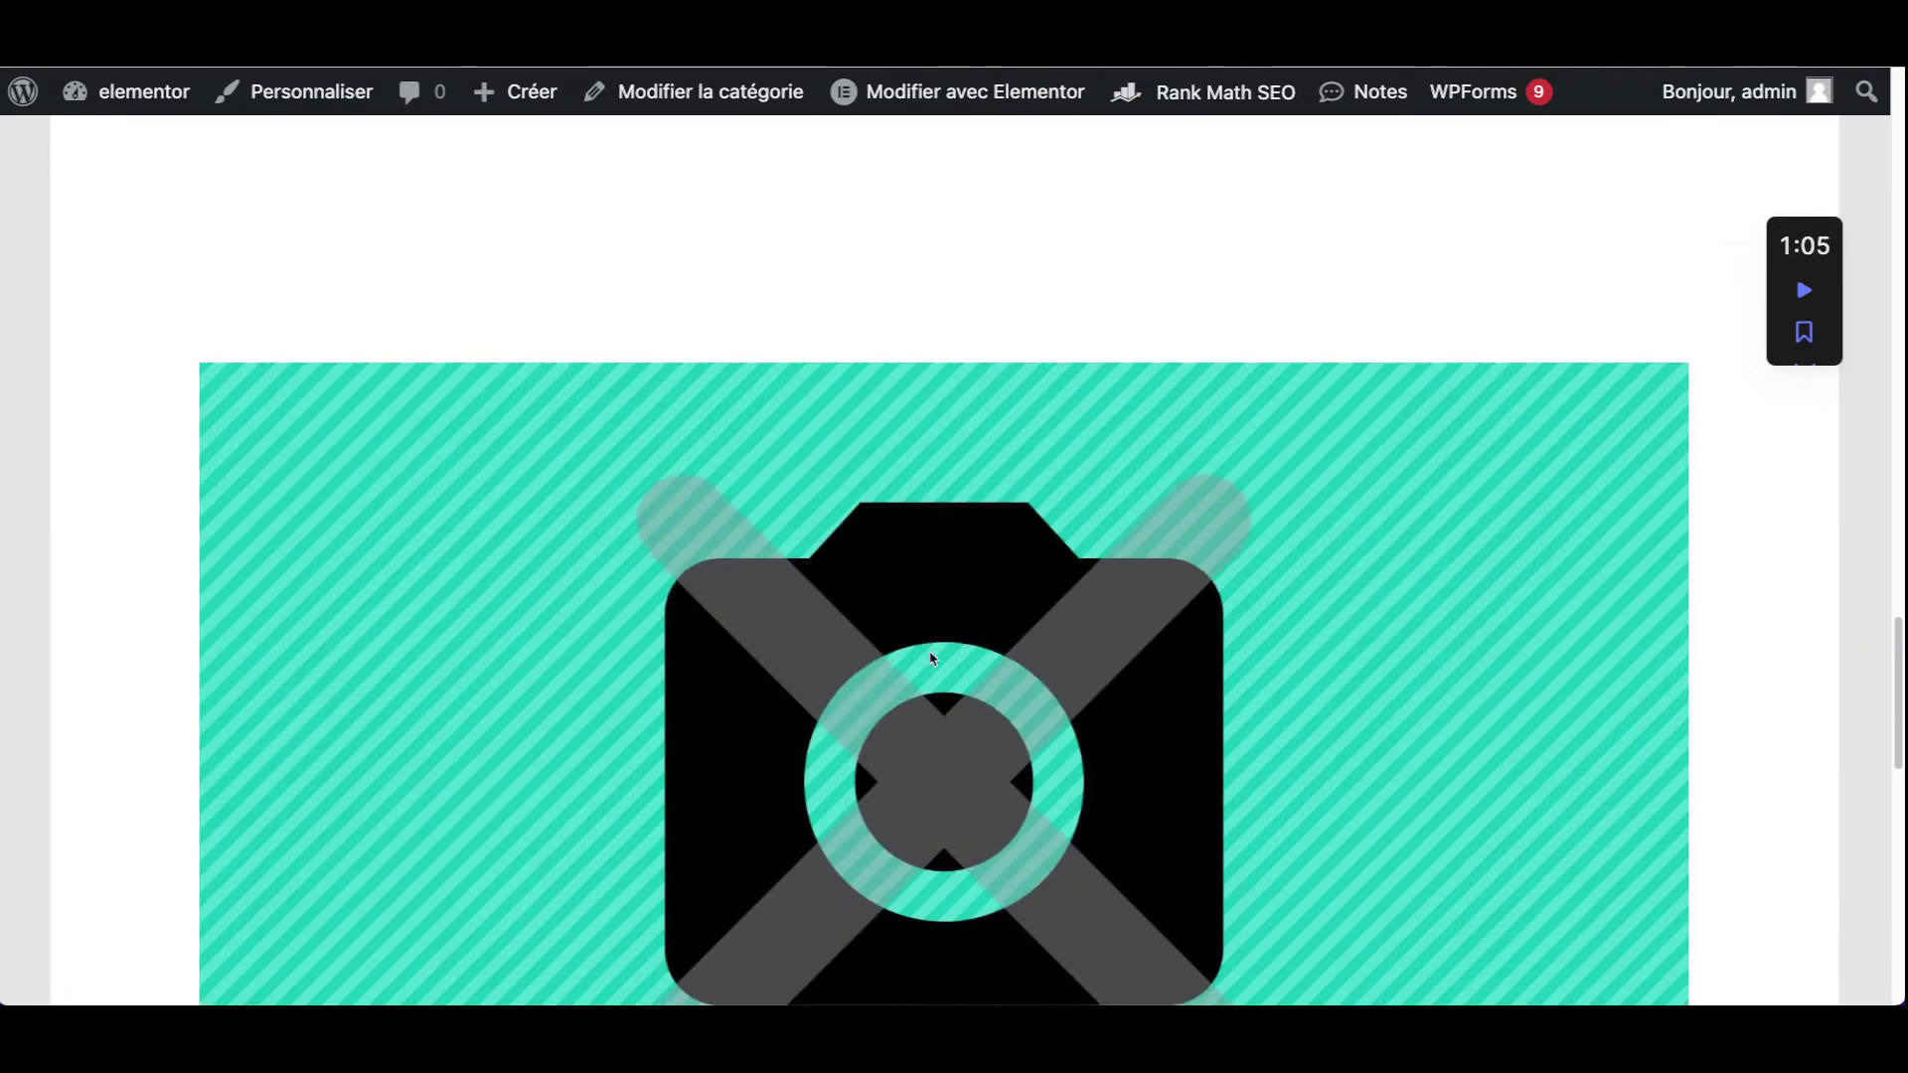
pyautogui.scroll(10, 932, 658)
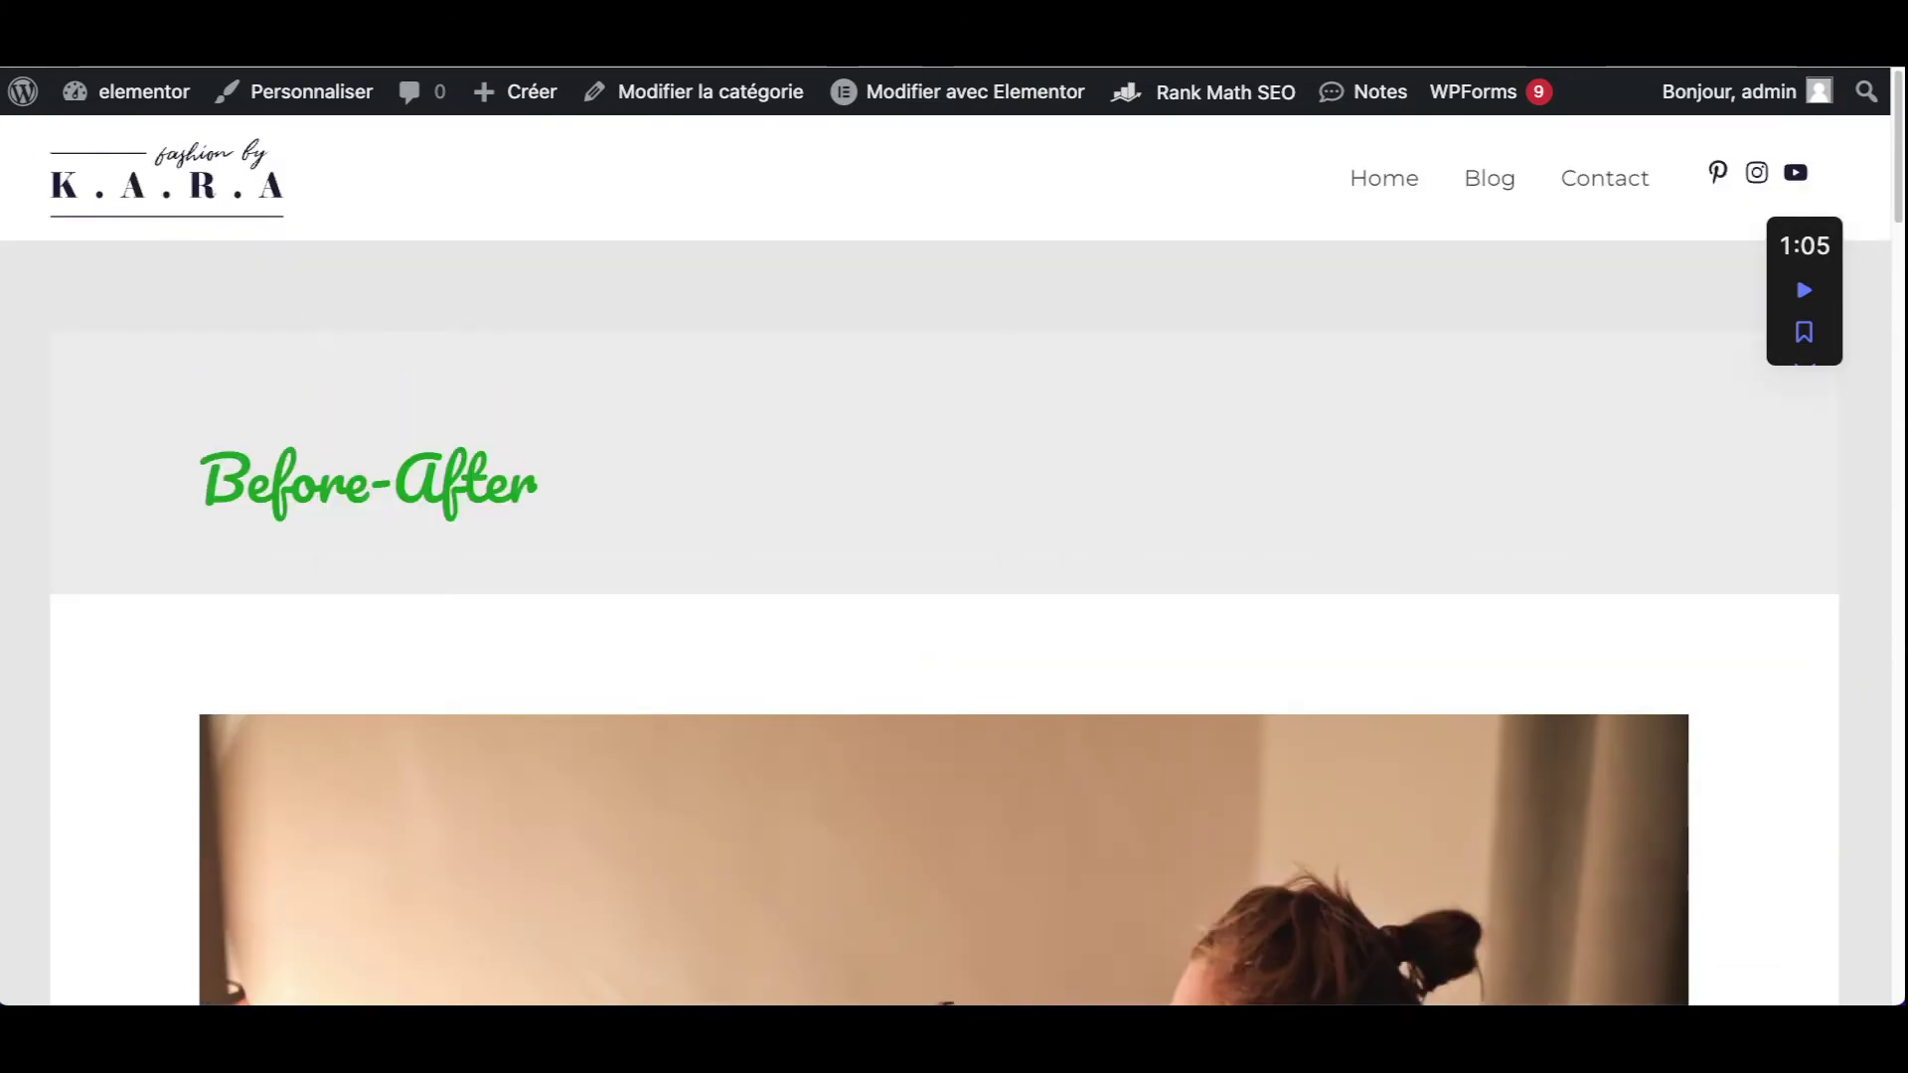
pyautogui.hotkey('alt', 'Left')
pyautogui.scroll(-2, 1146, 447)
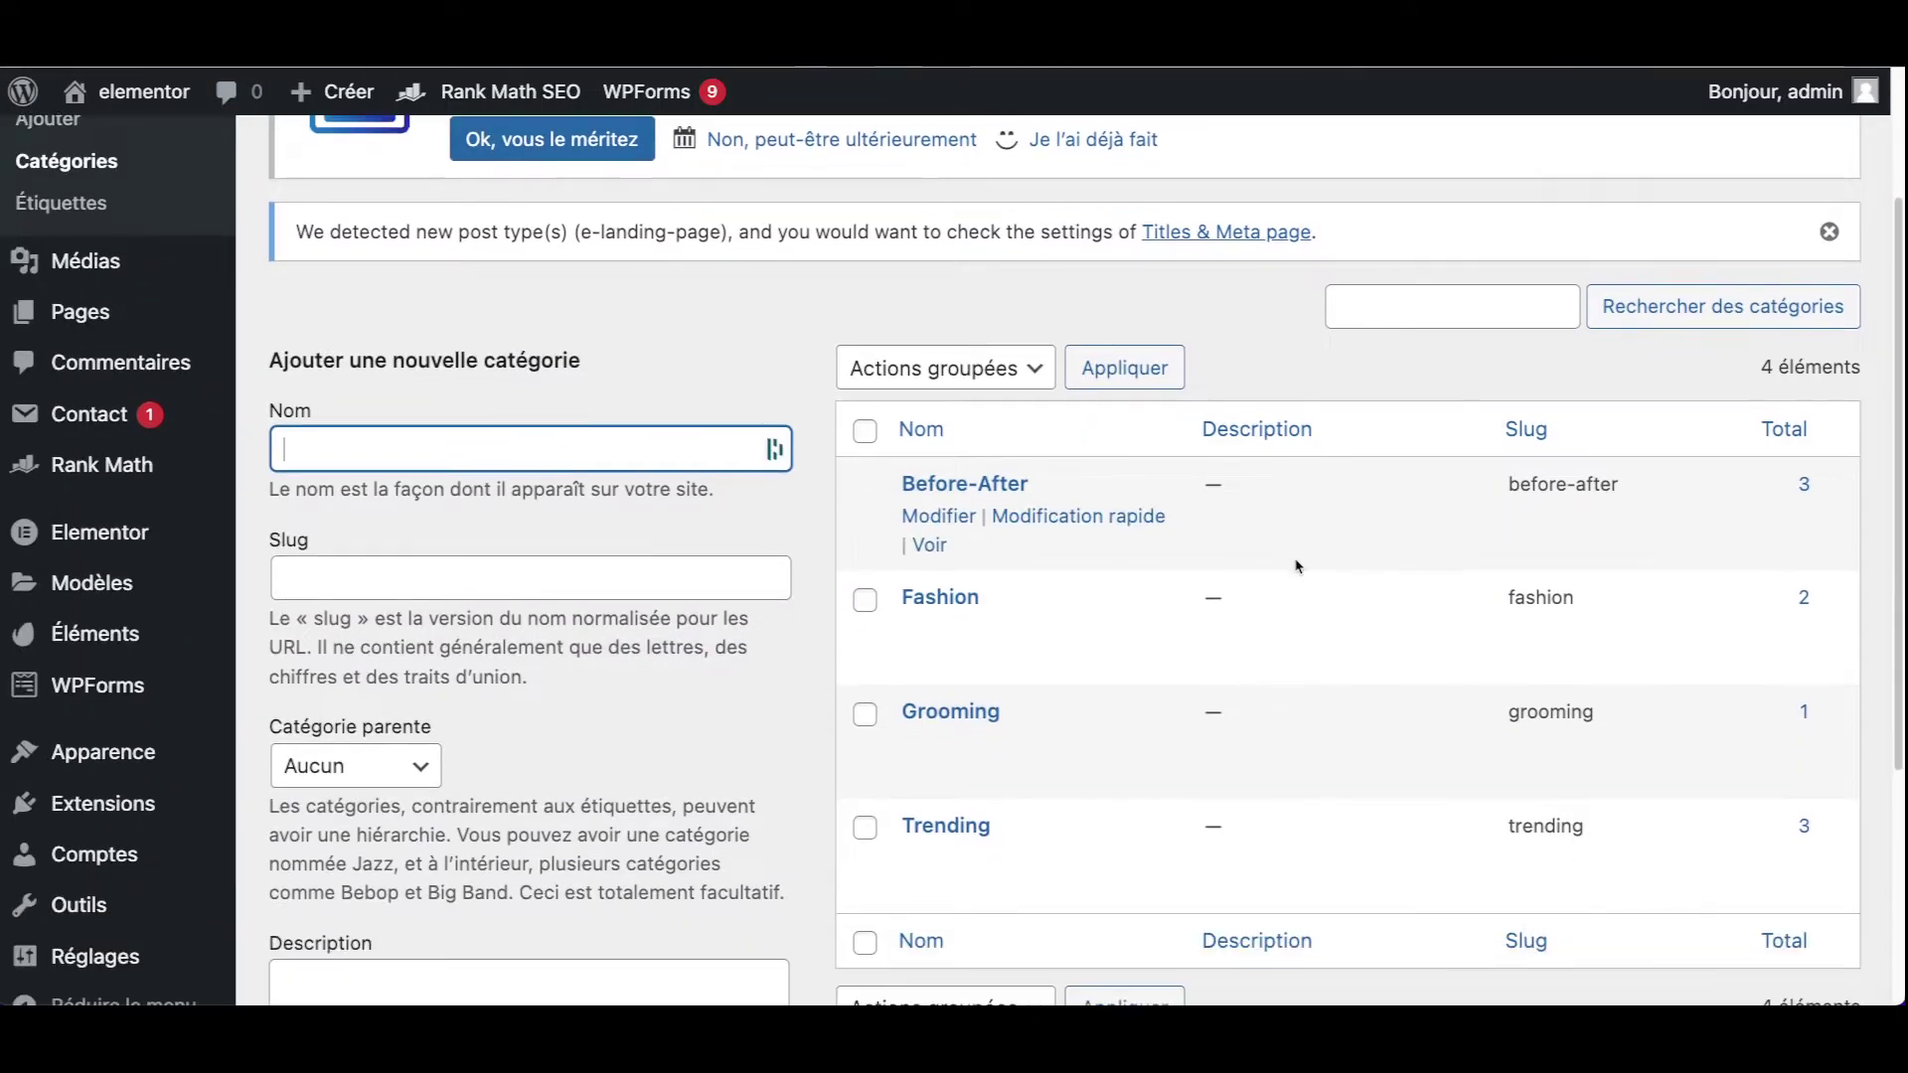
pyautogui.scroll(-2, 1297, 565)
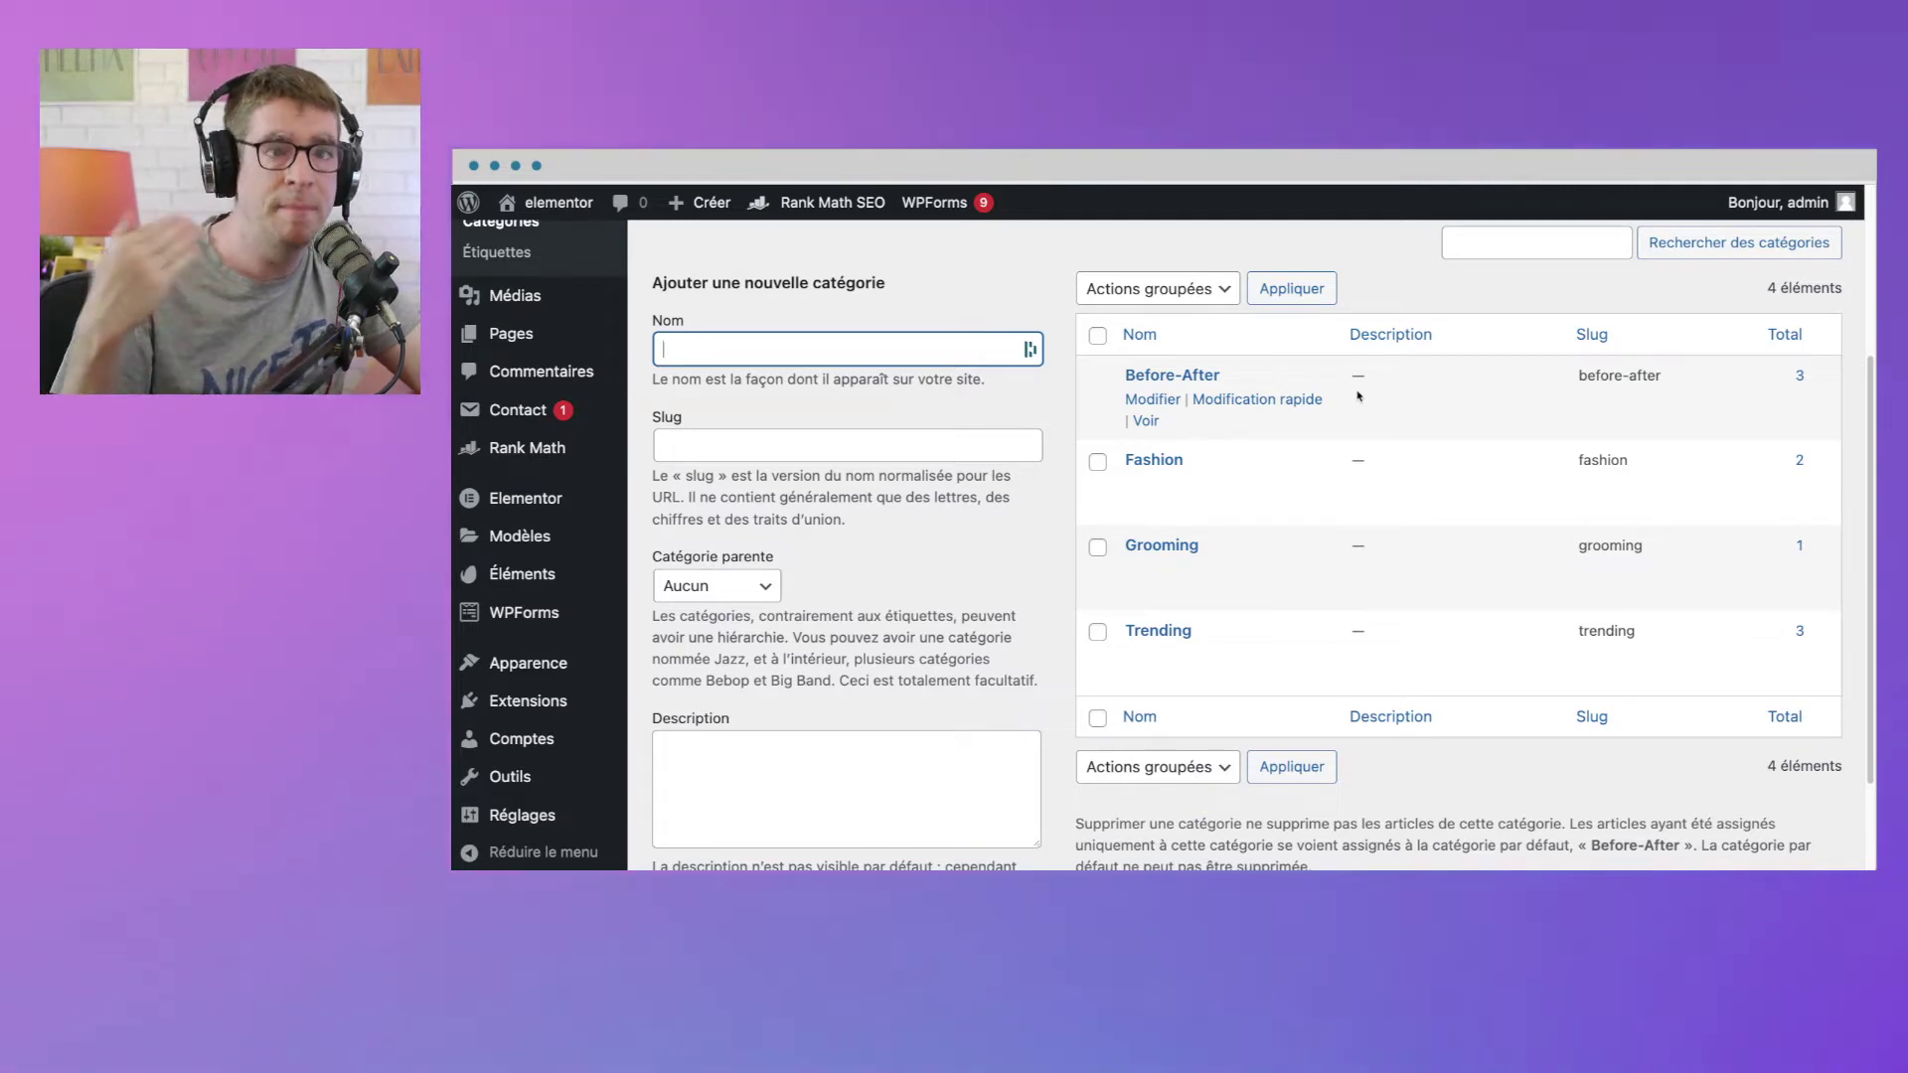
# - Reopen the public Before-After category page and review the posts it groups together
pyautogui.click(1144, 421)
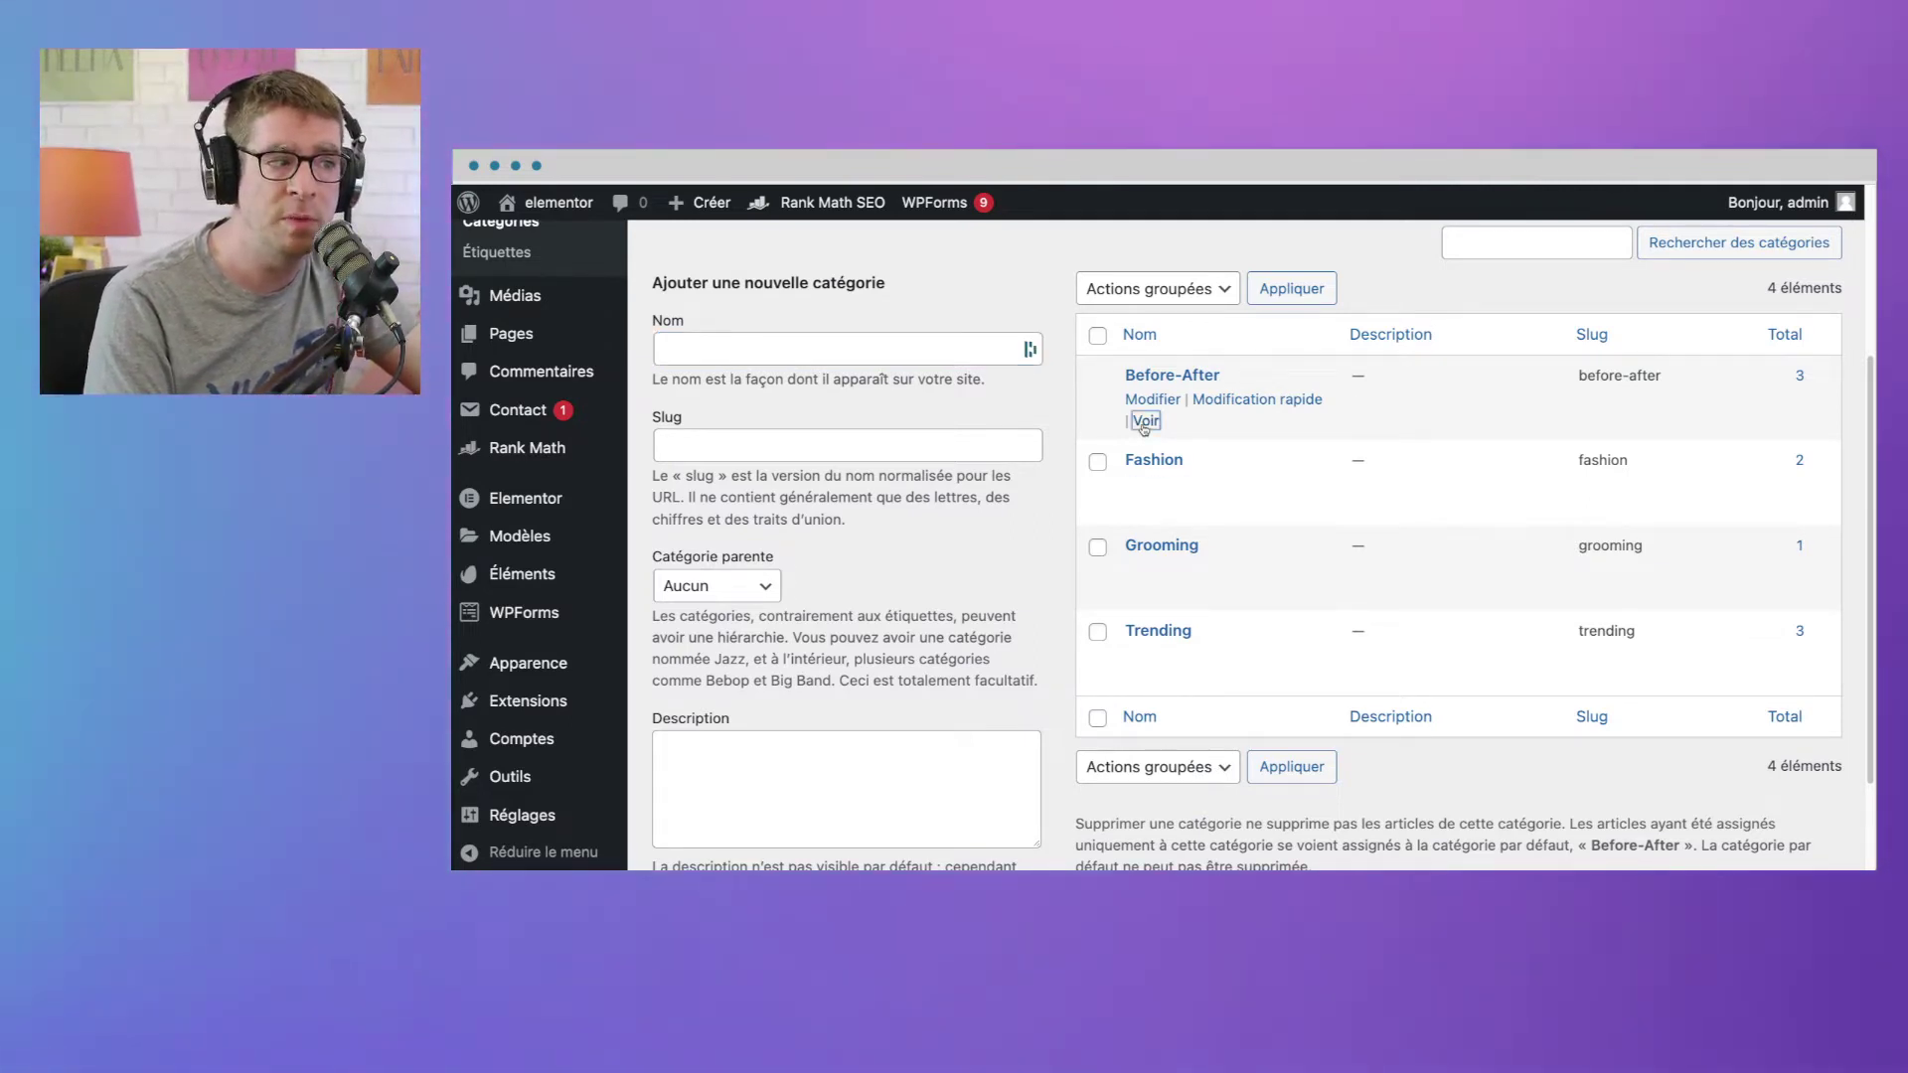
pyautogui.scroll(-5, 1343, 594)
pyautogui.scroll(-15, 1342, 594)
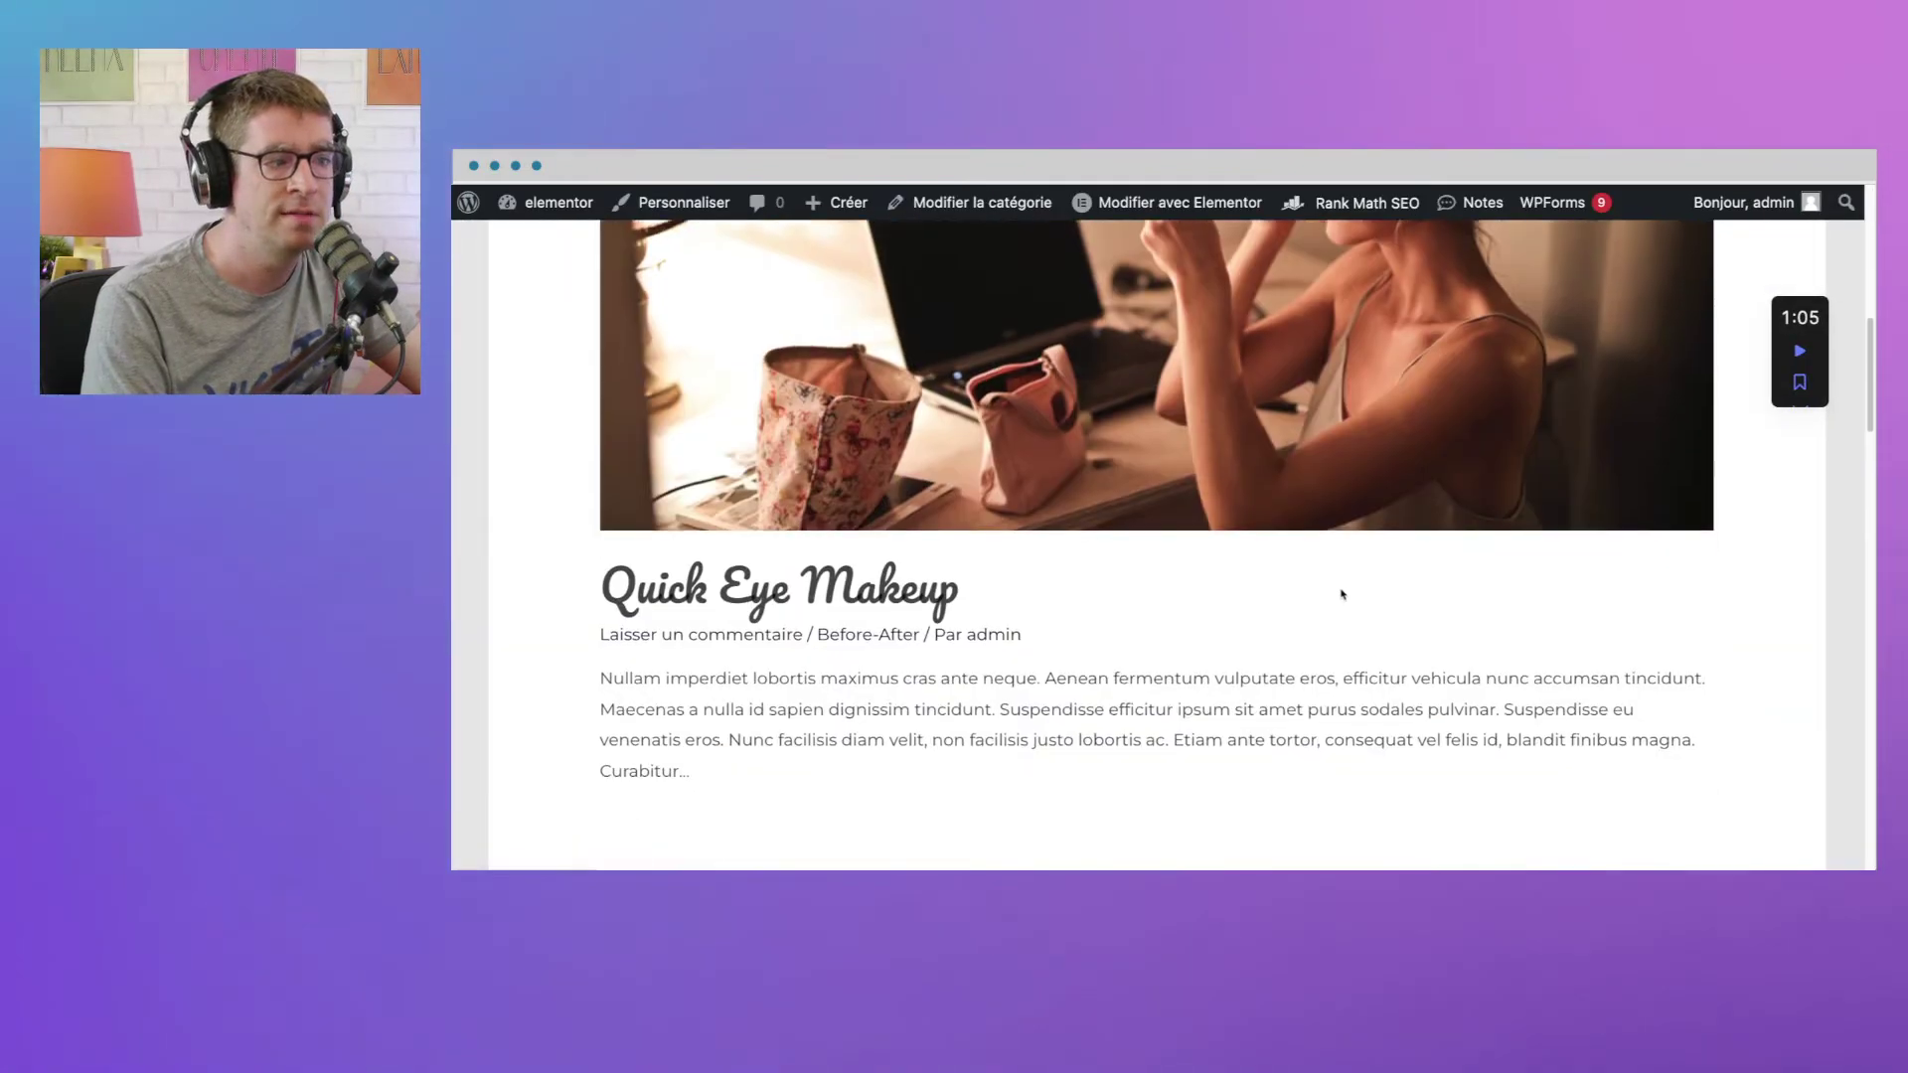
pyautogui.scroll(-8, 1340, 597)
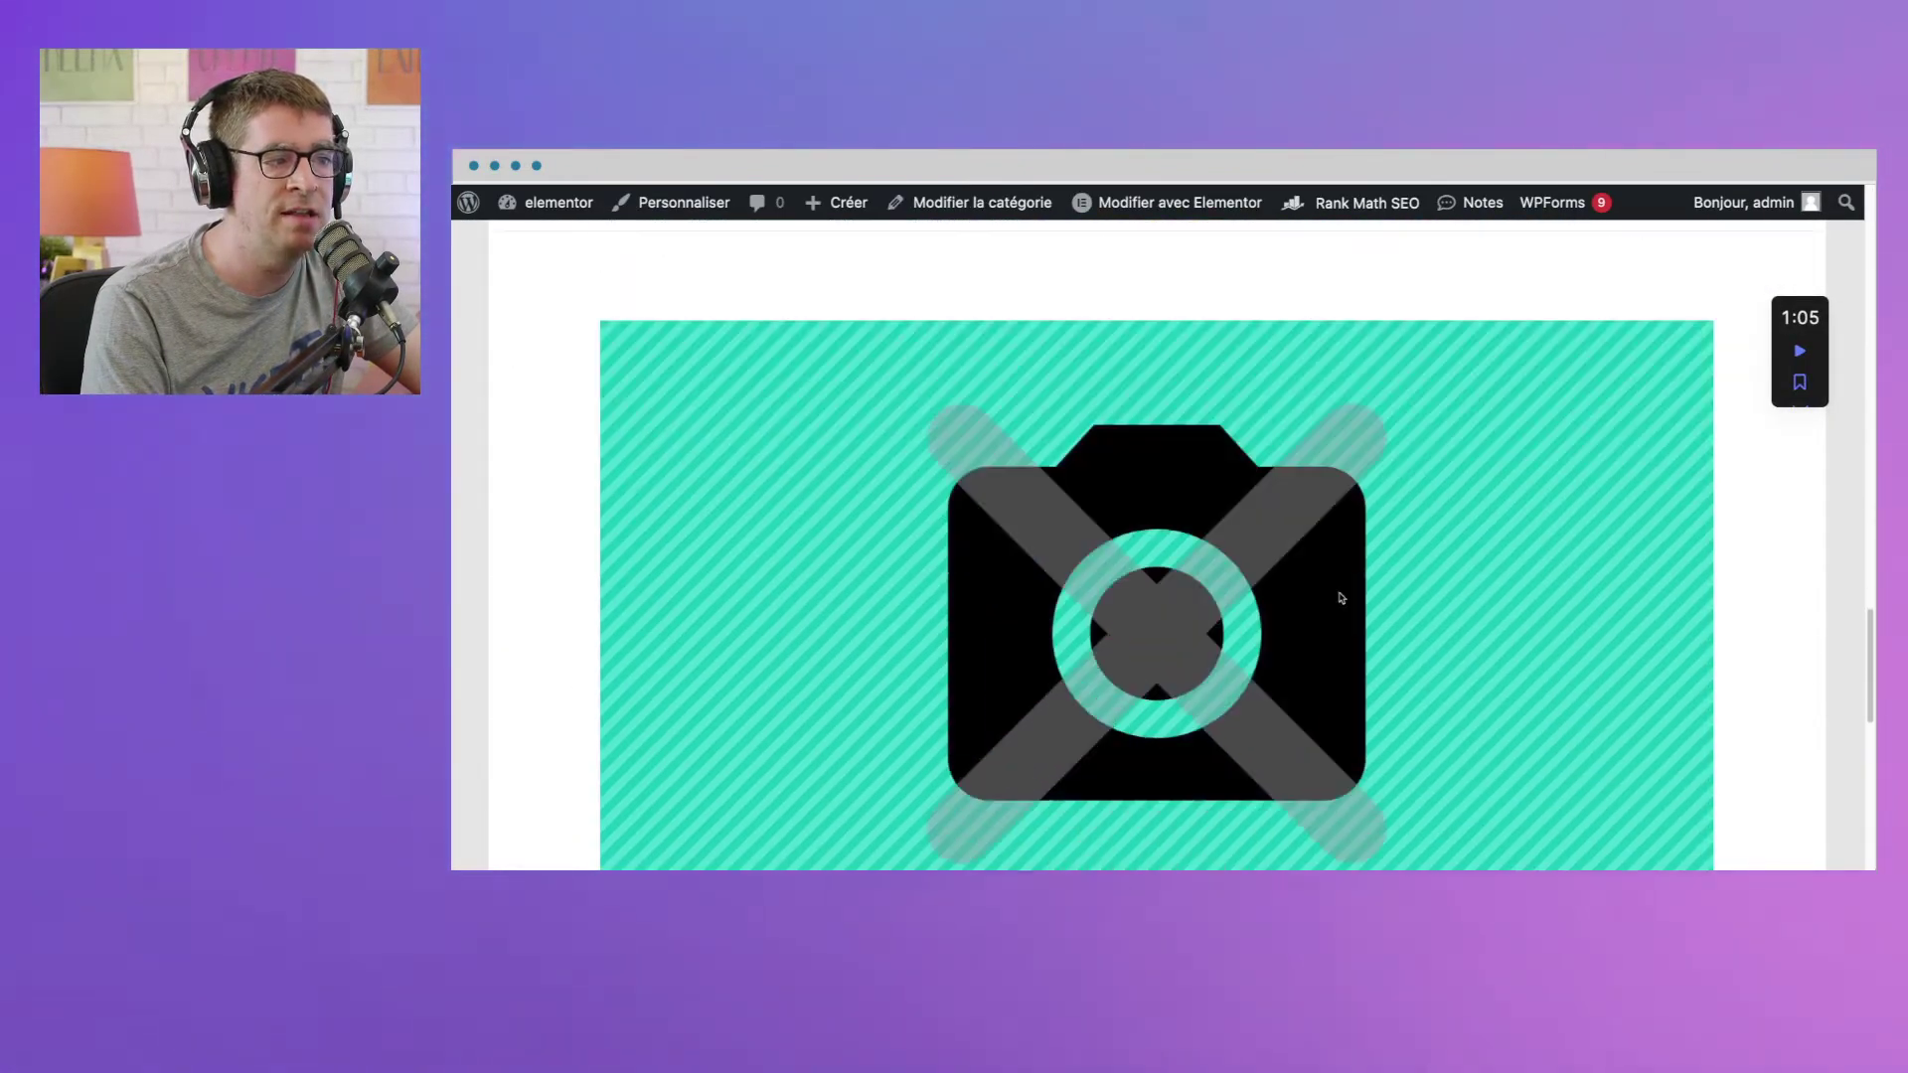
pyautogui.scroll(20, 1338, 593)
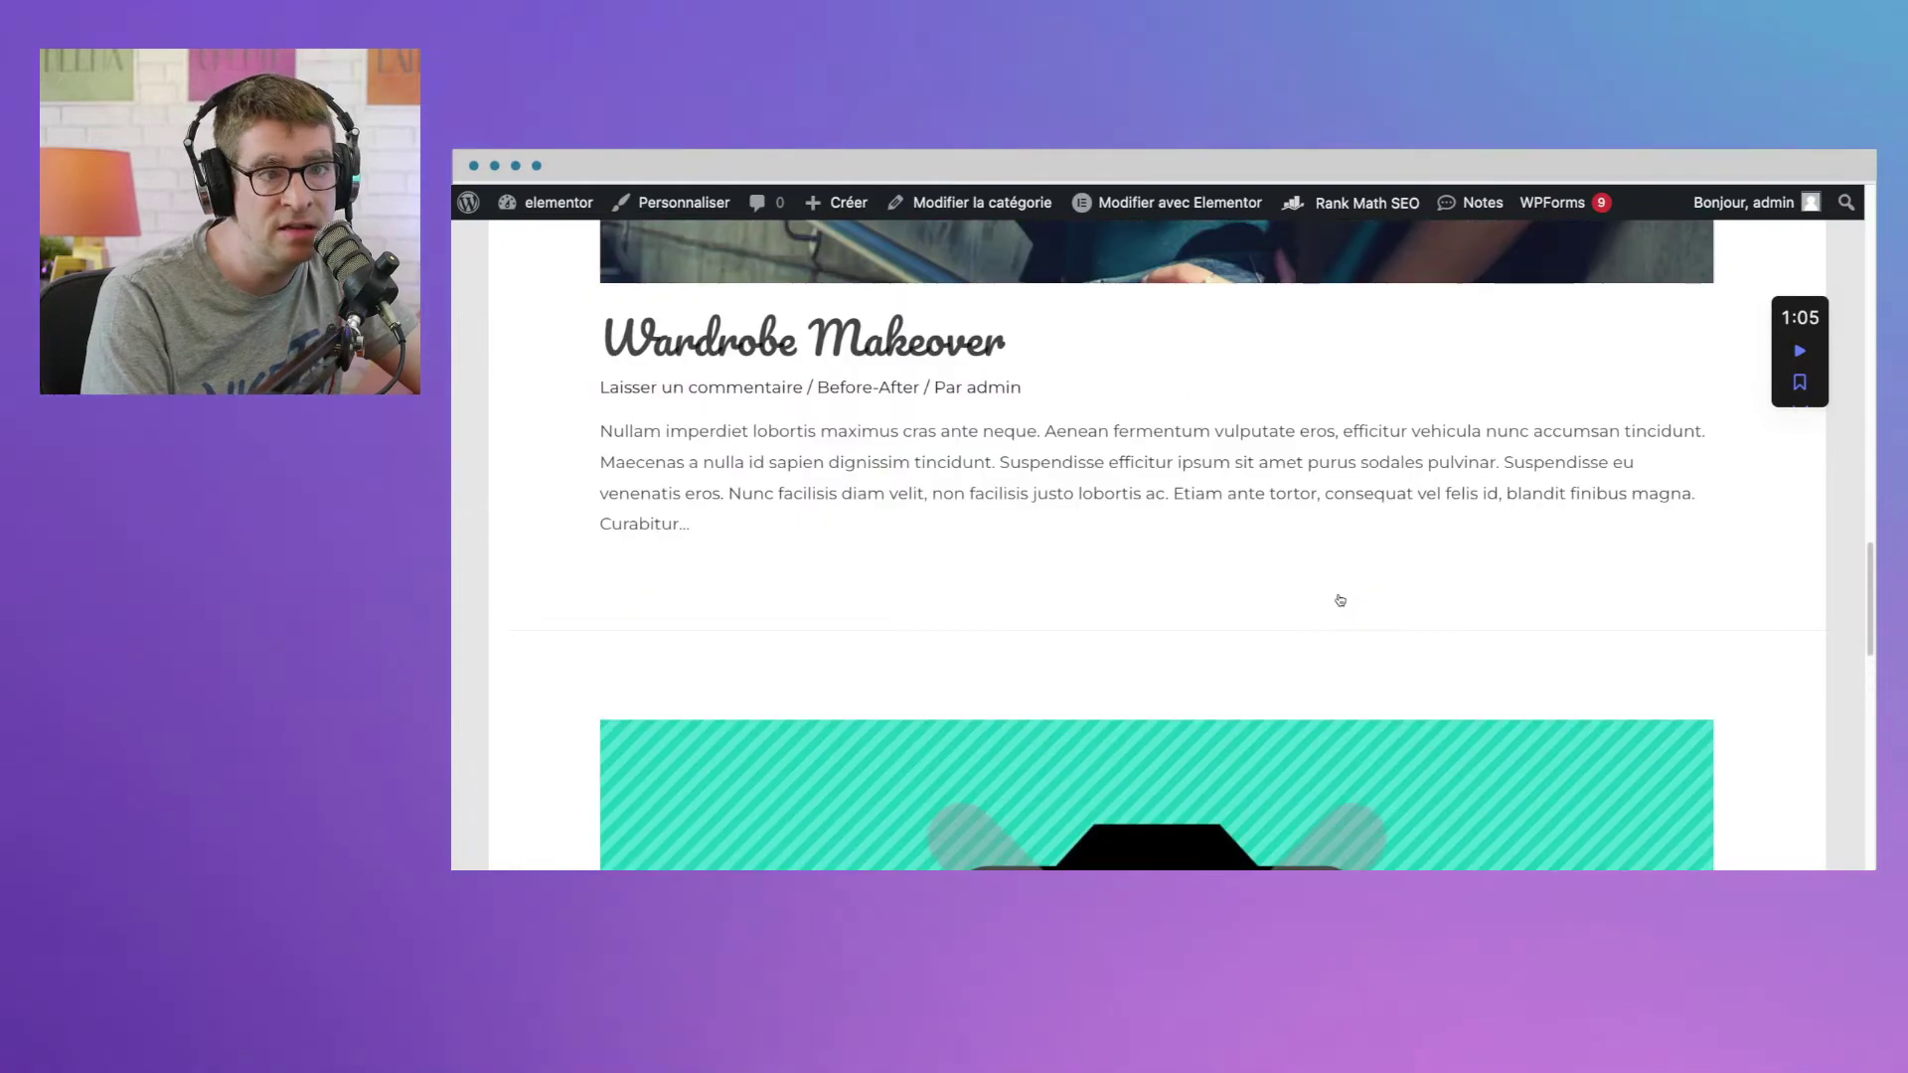
pyautogui.scroll(3, 1340, 603)
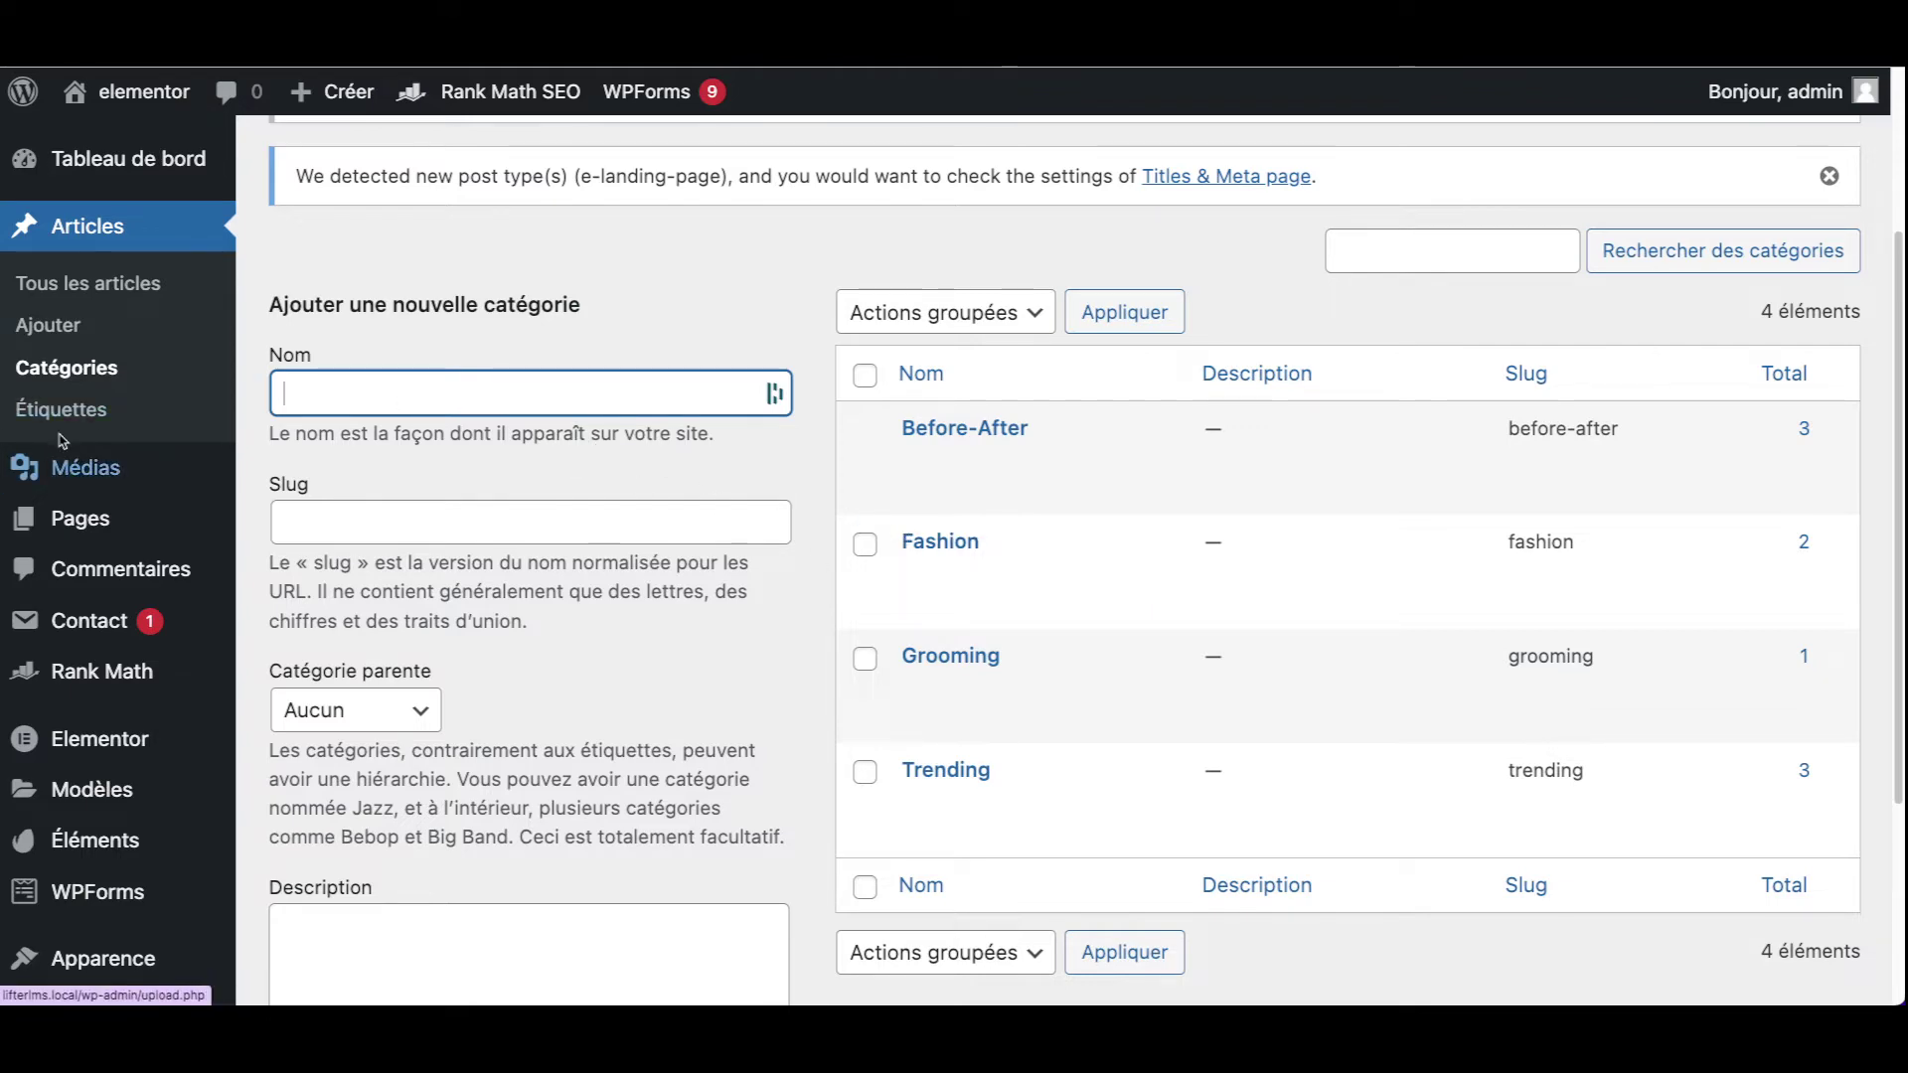
# - Open the post tags (Étiquettes) page and examine the name, slug and description fields for a new tag
pyautogui.click(63, 418)
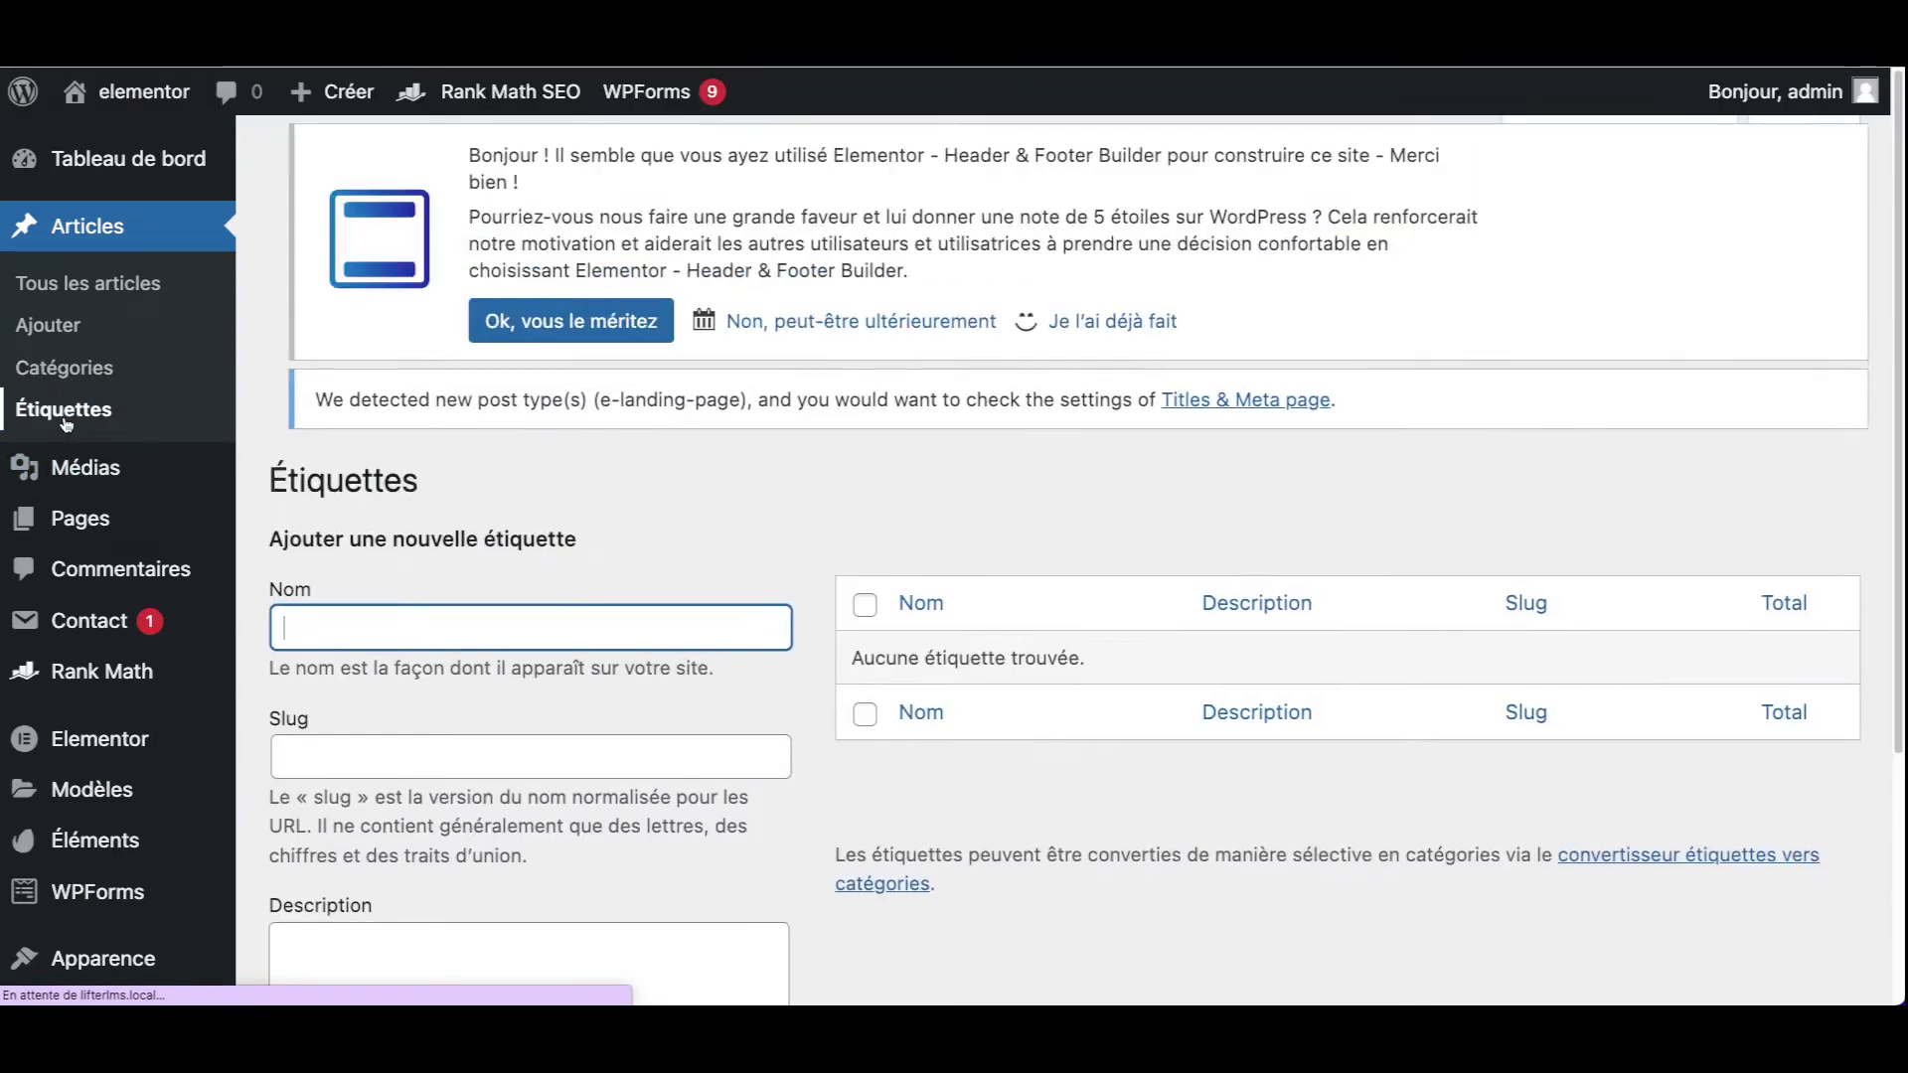
pyautogui.click(597, 617)
pyautogui.scroll(-3, 597, 618)
pyautogui.click(1045, 857)
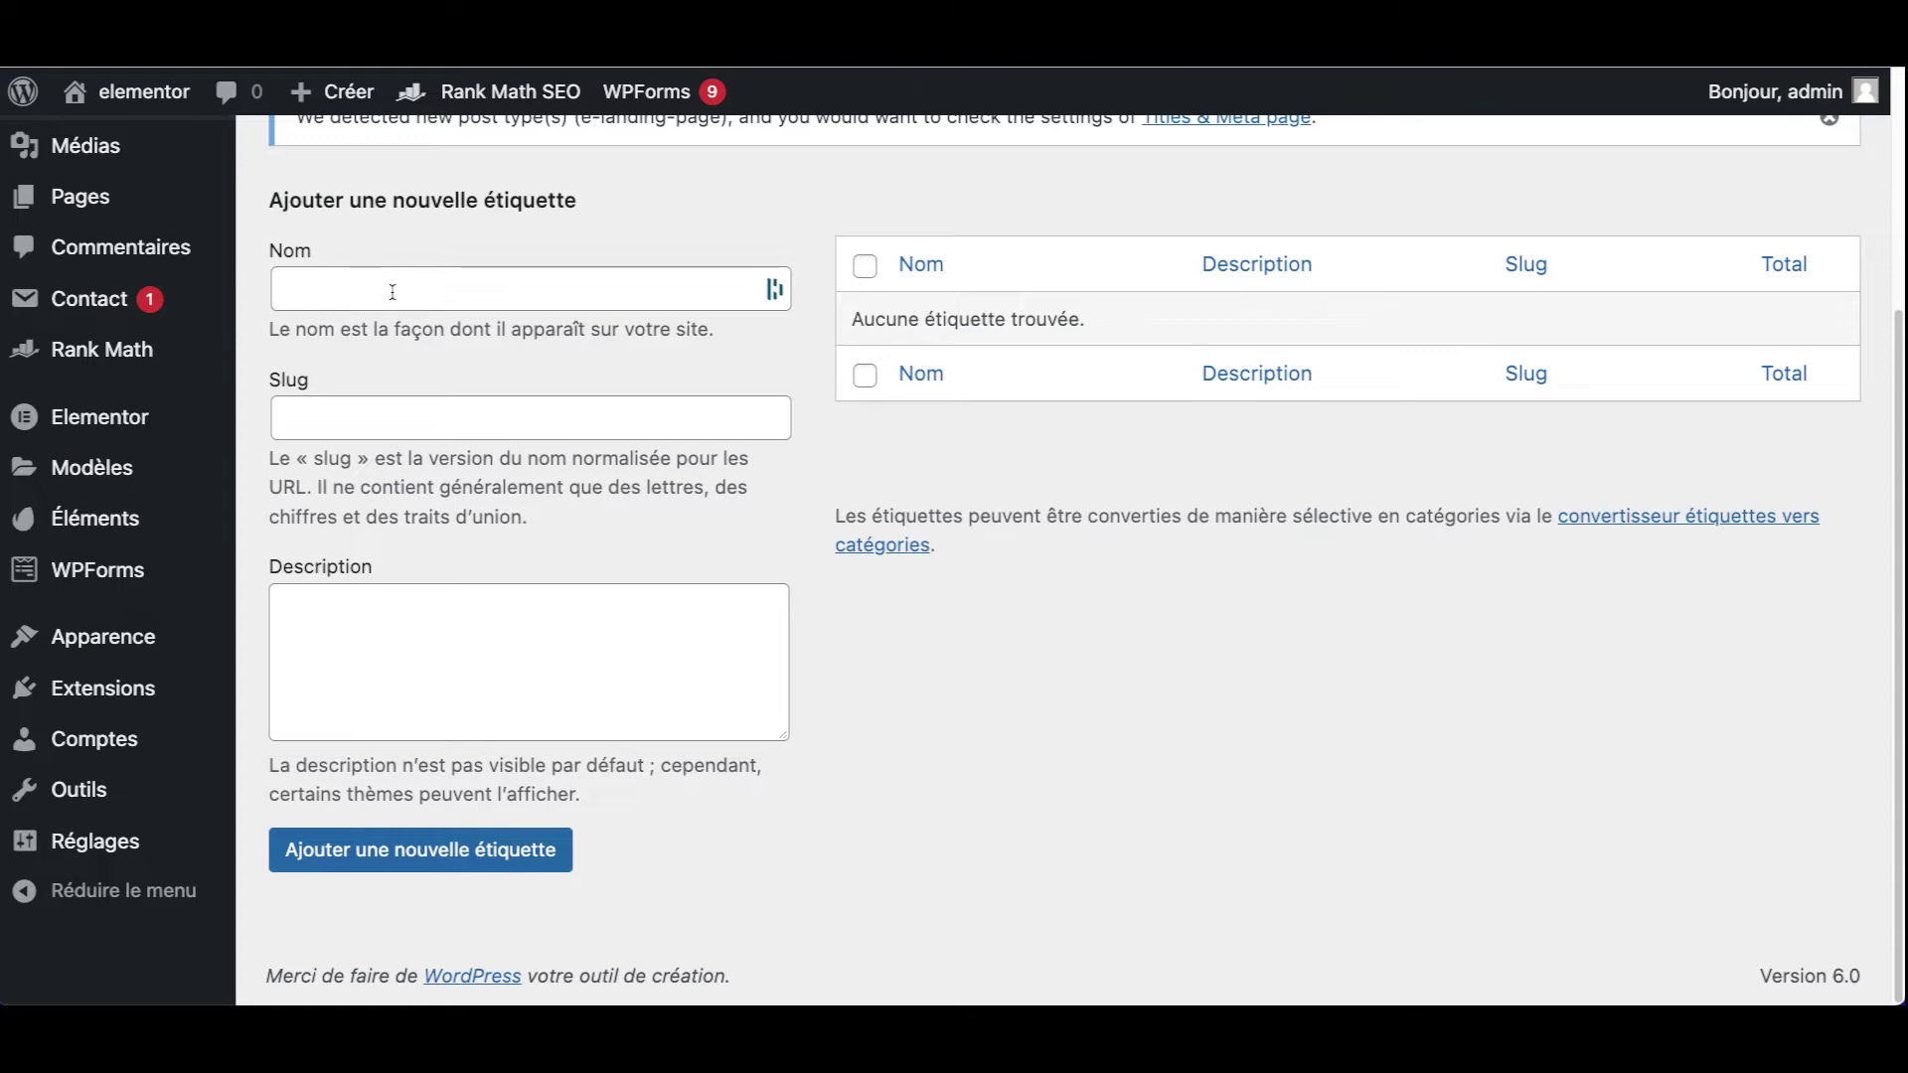
pyautogui.scroll(3, 393, 298)
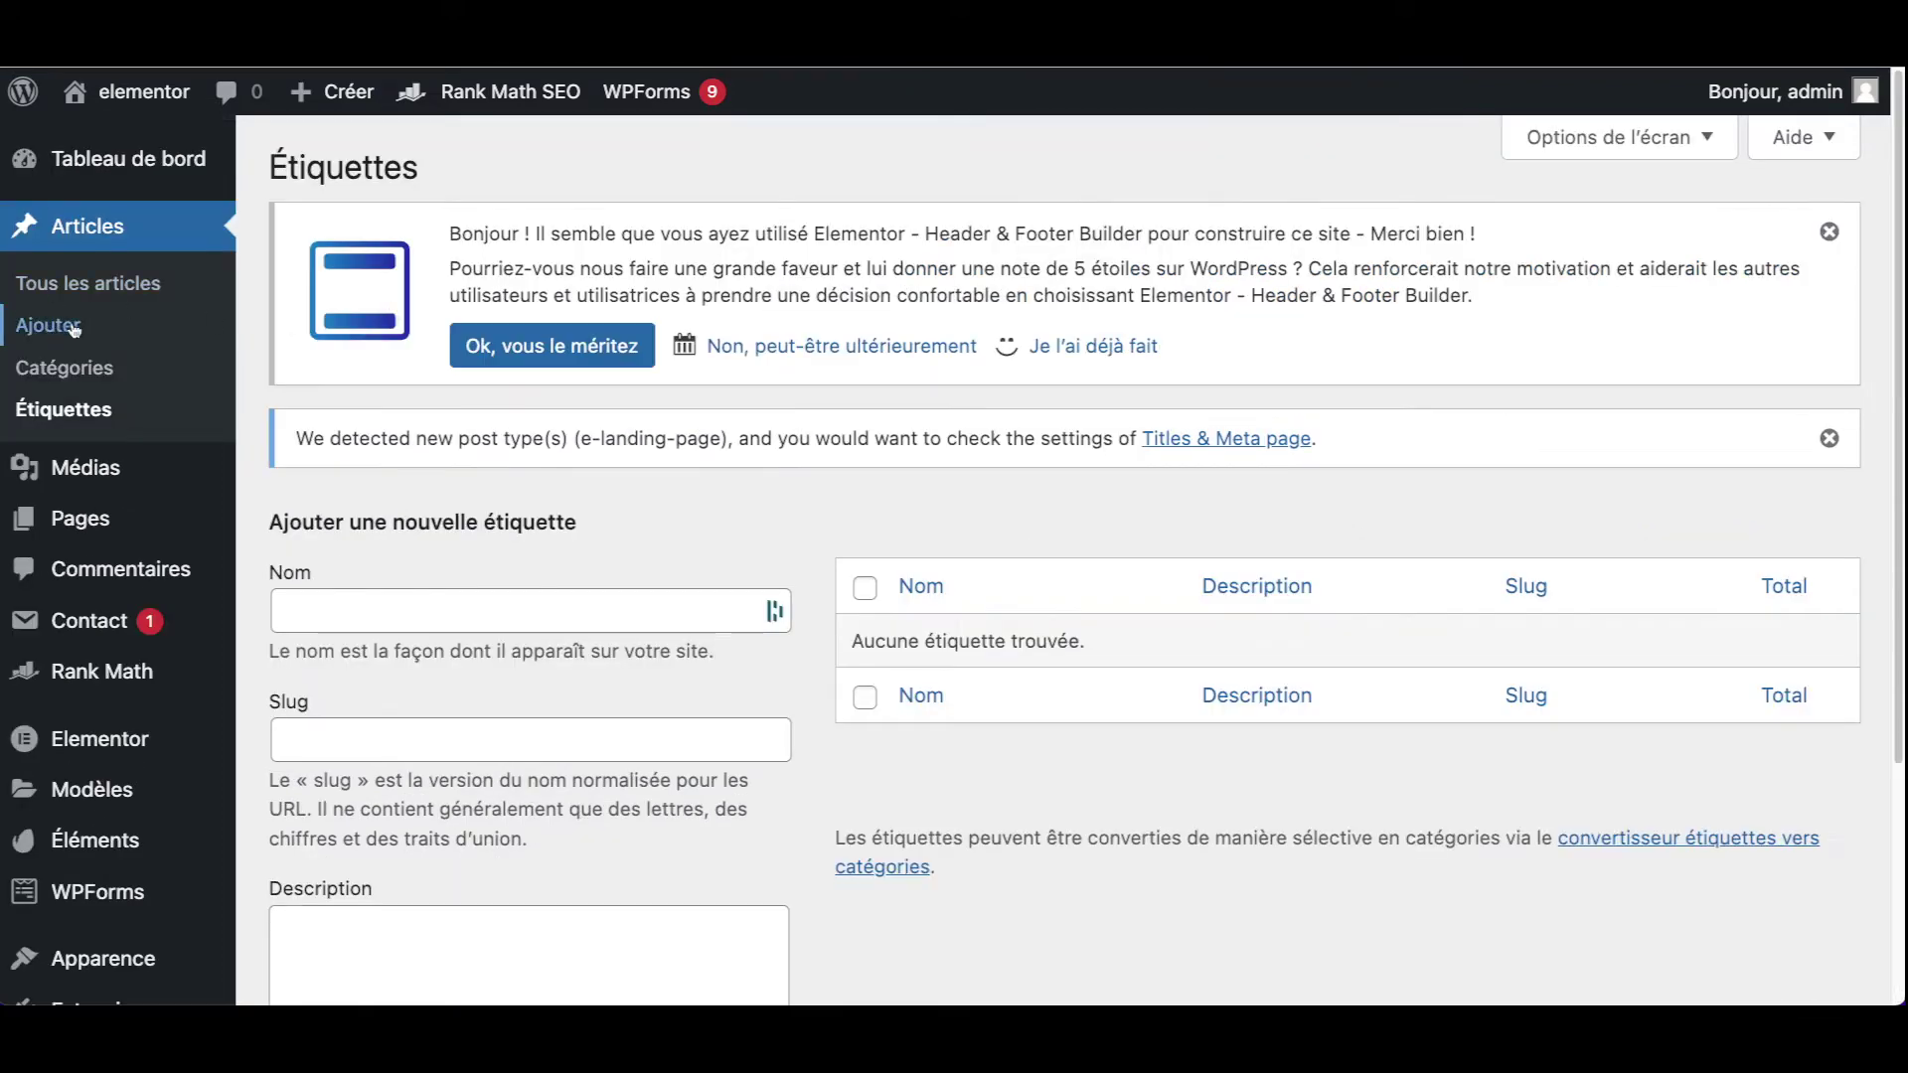
# - Open the Summer Dressings post in the block editor from the list of all posts and dismiss the welcome dialog
pyautogui.click(133, 288)
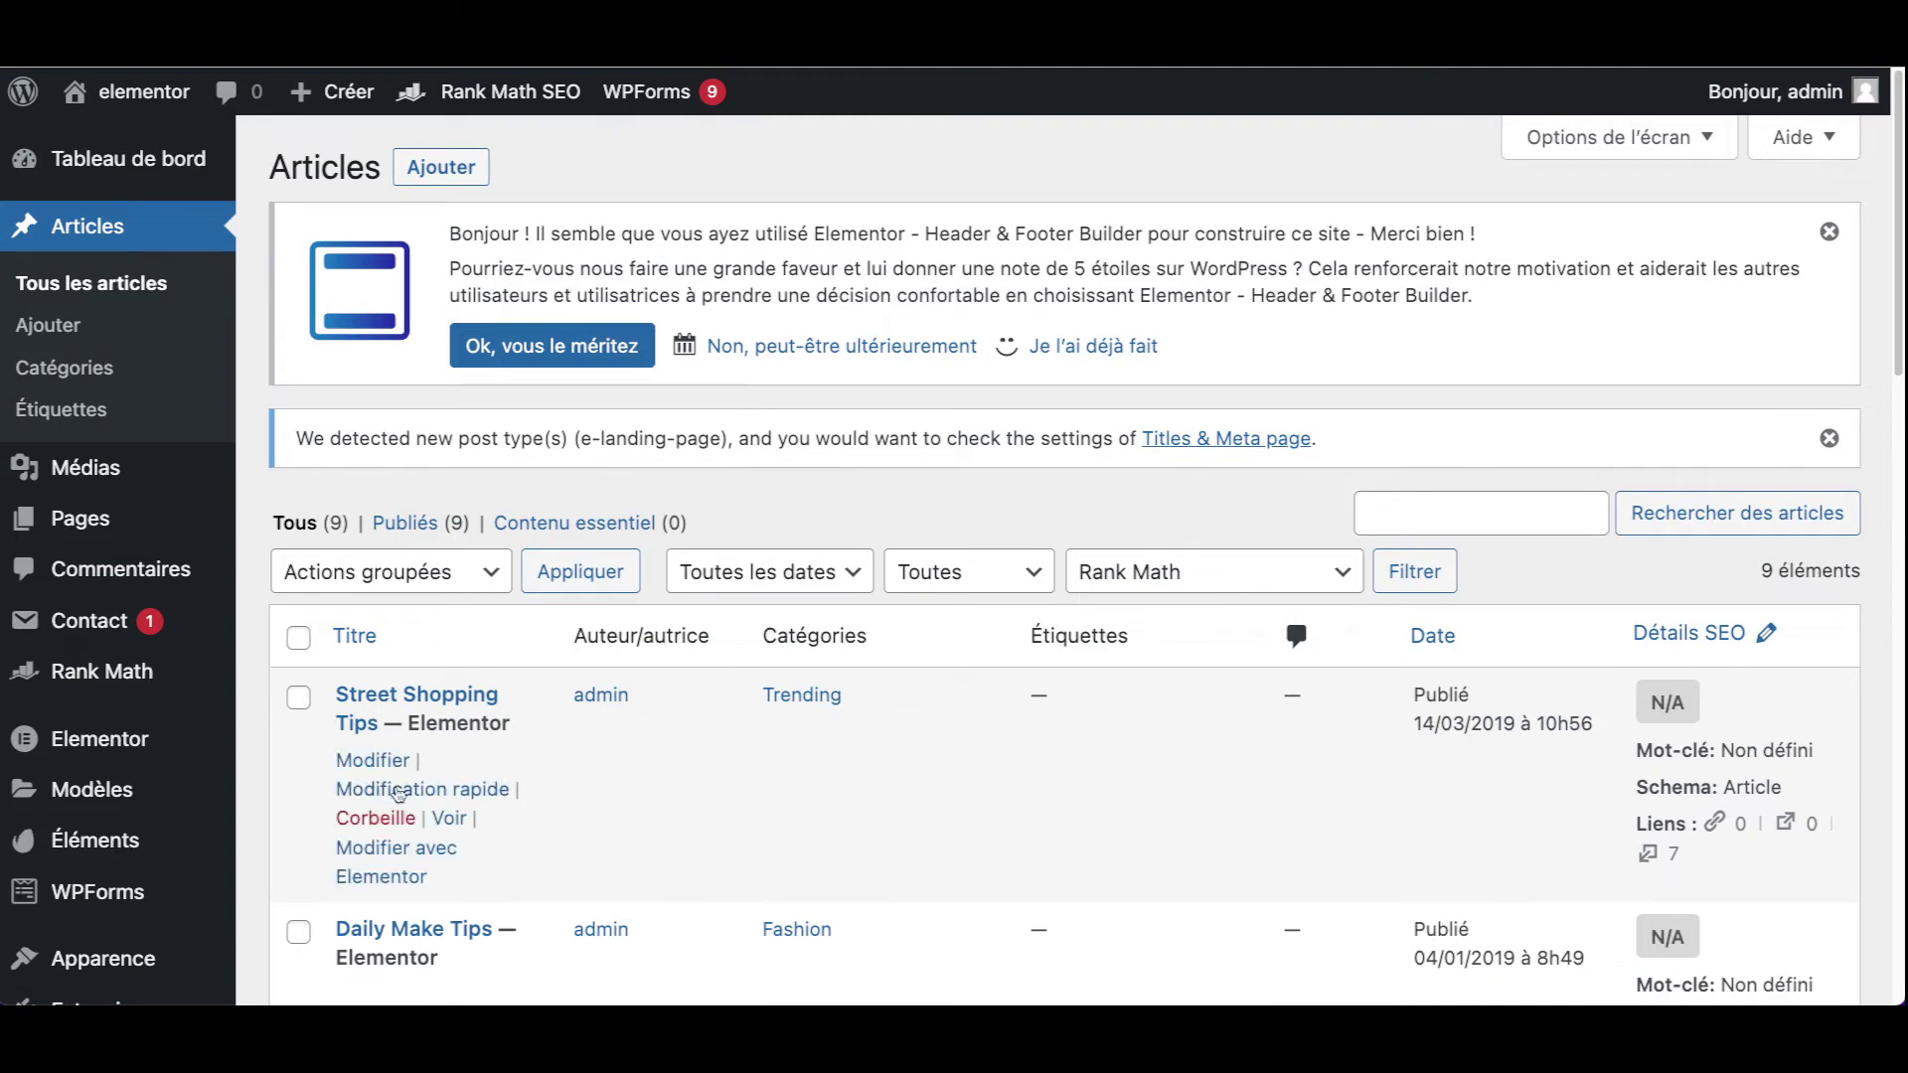
pyautogui.scroll(-6, 386, 790)
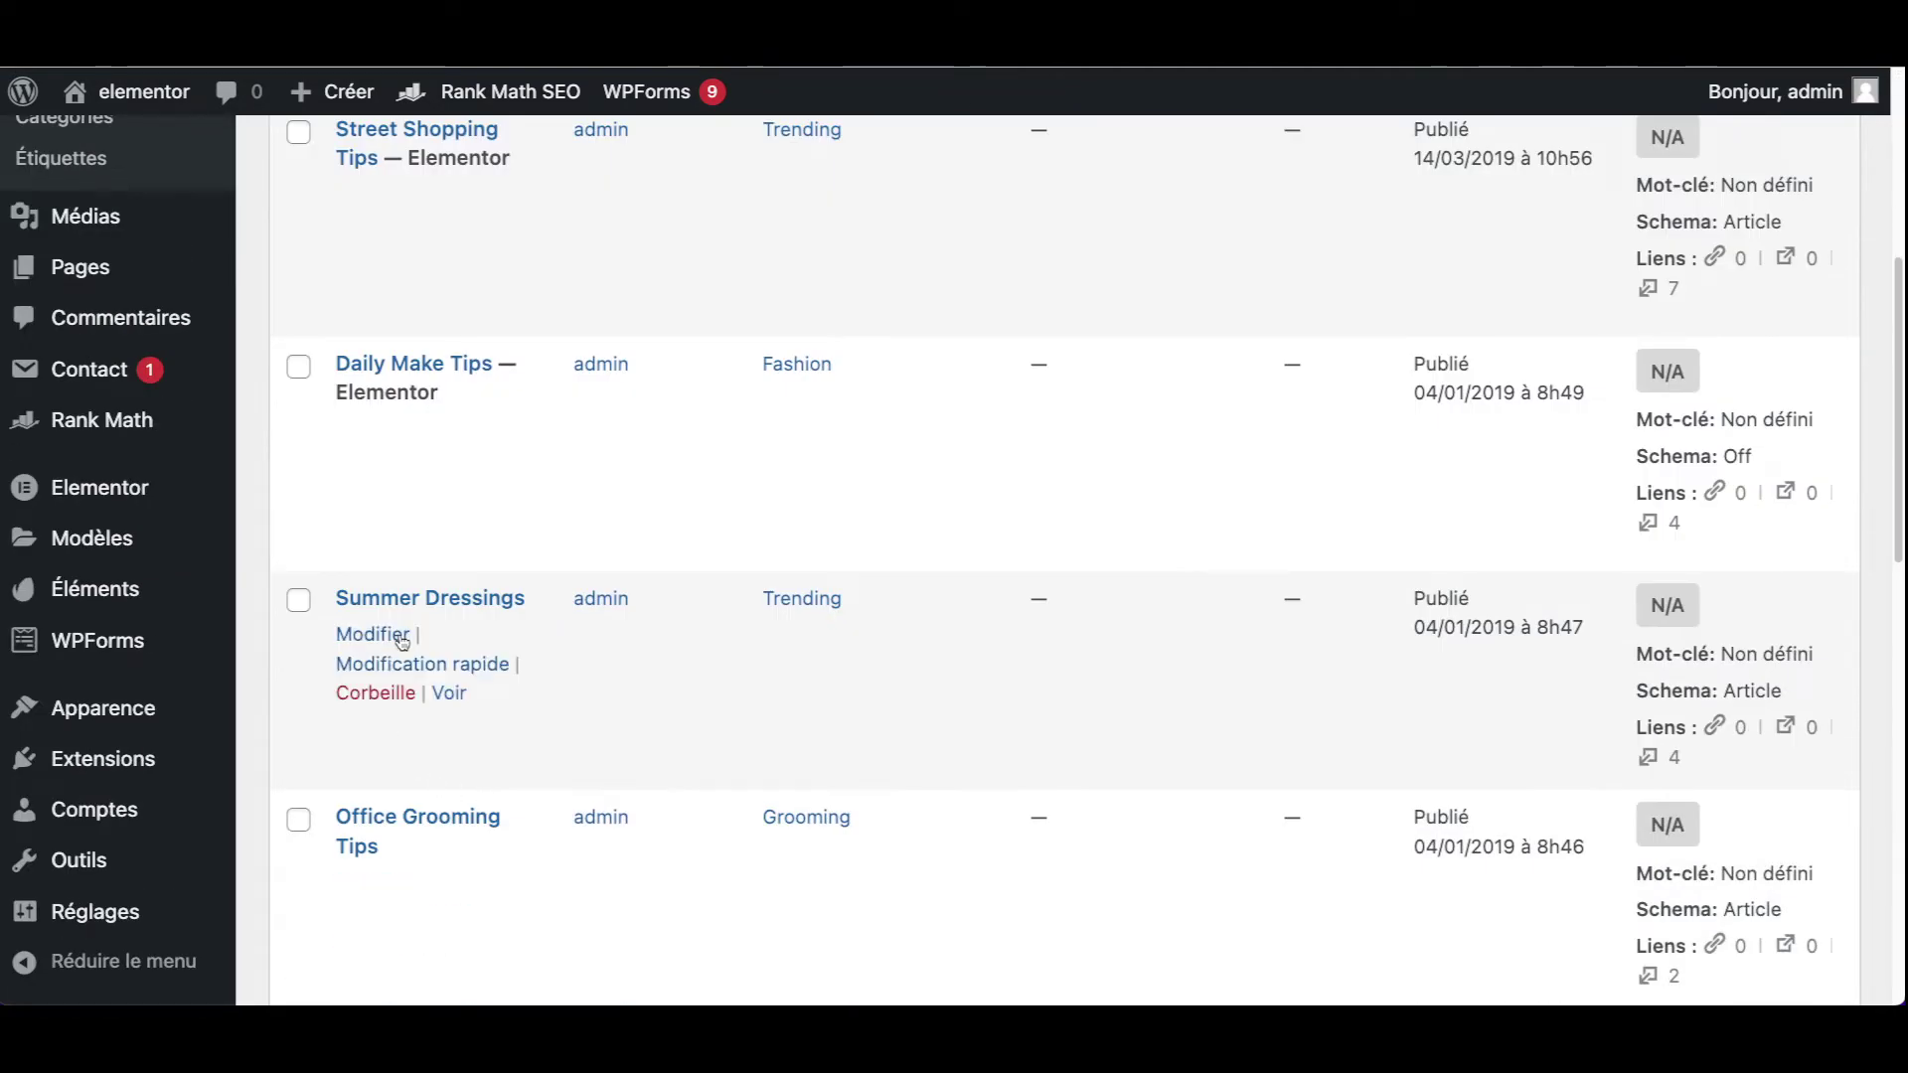
pyautogui.click(381, 641)
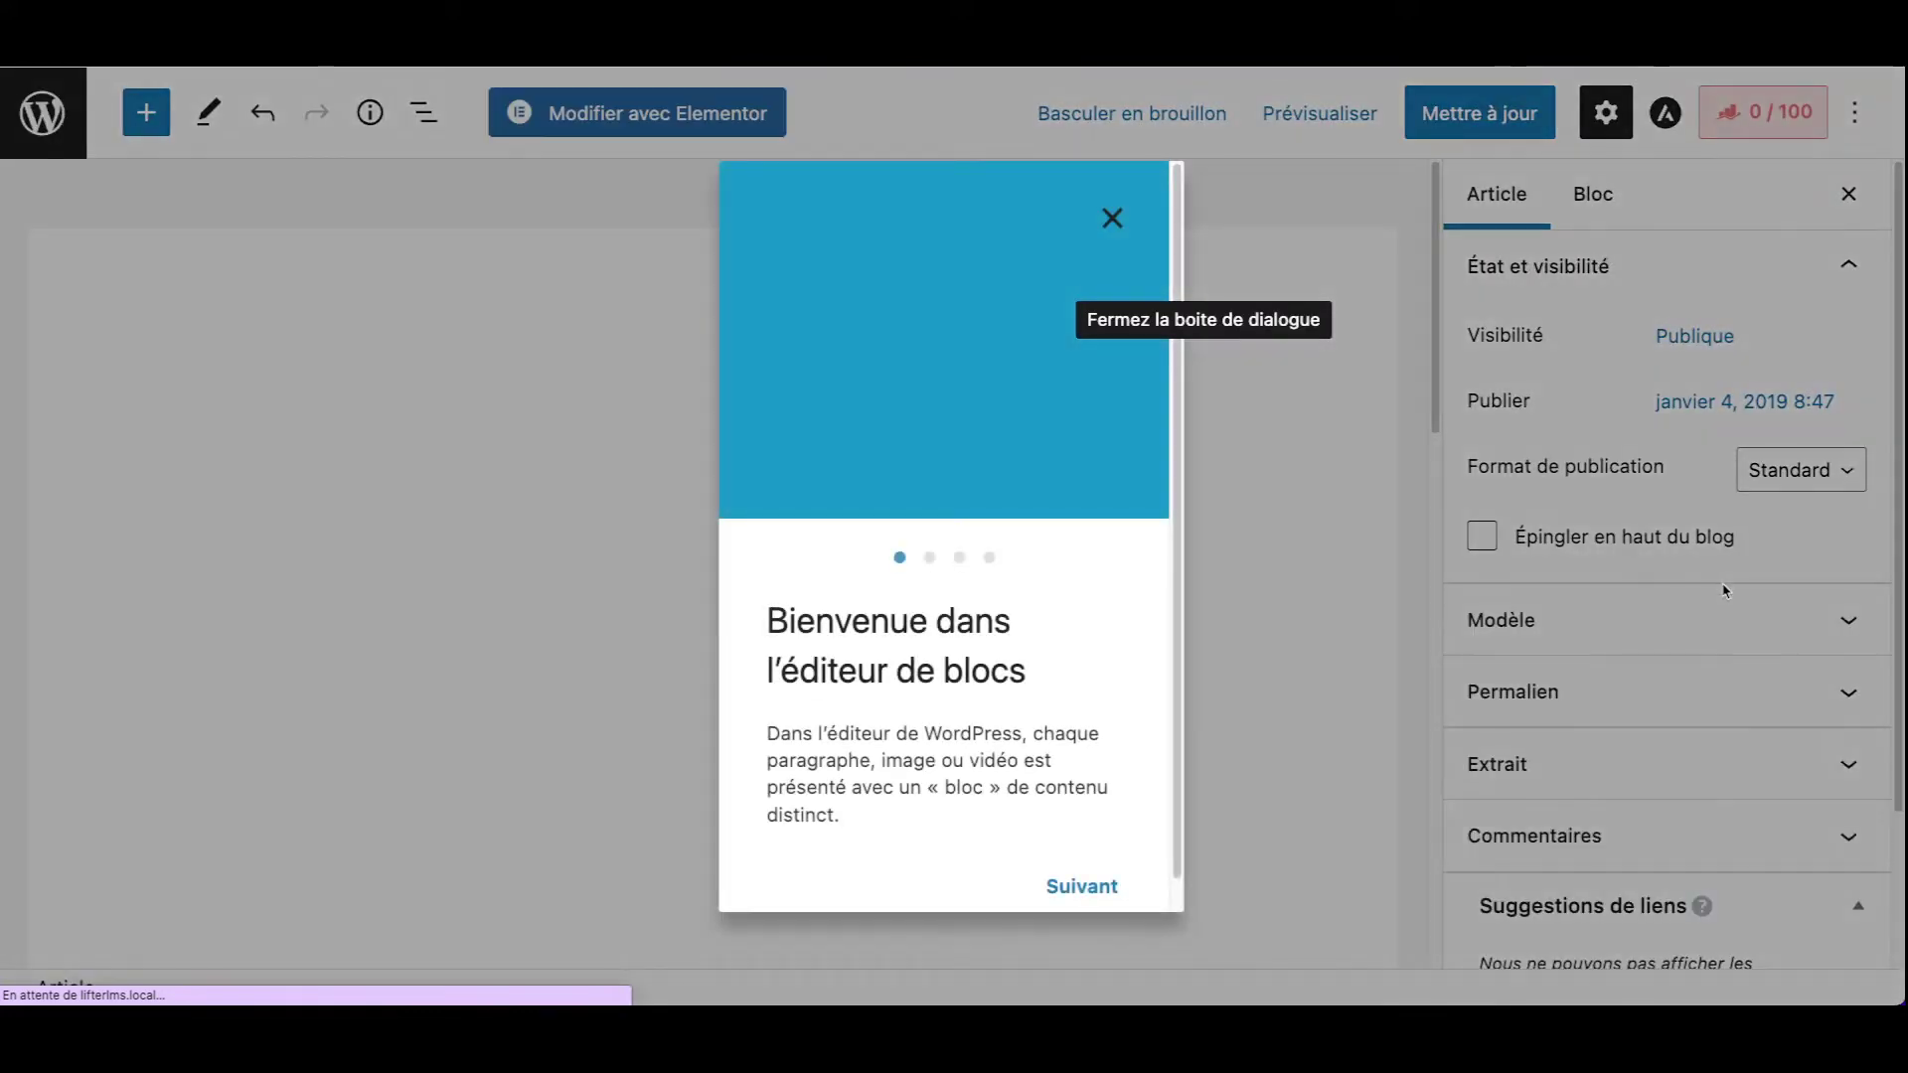
pyautogui.click(1113, 219)
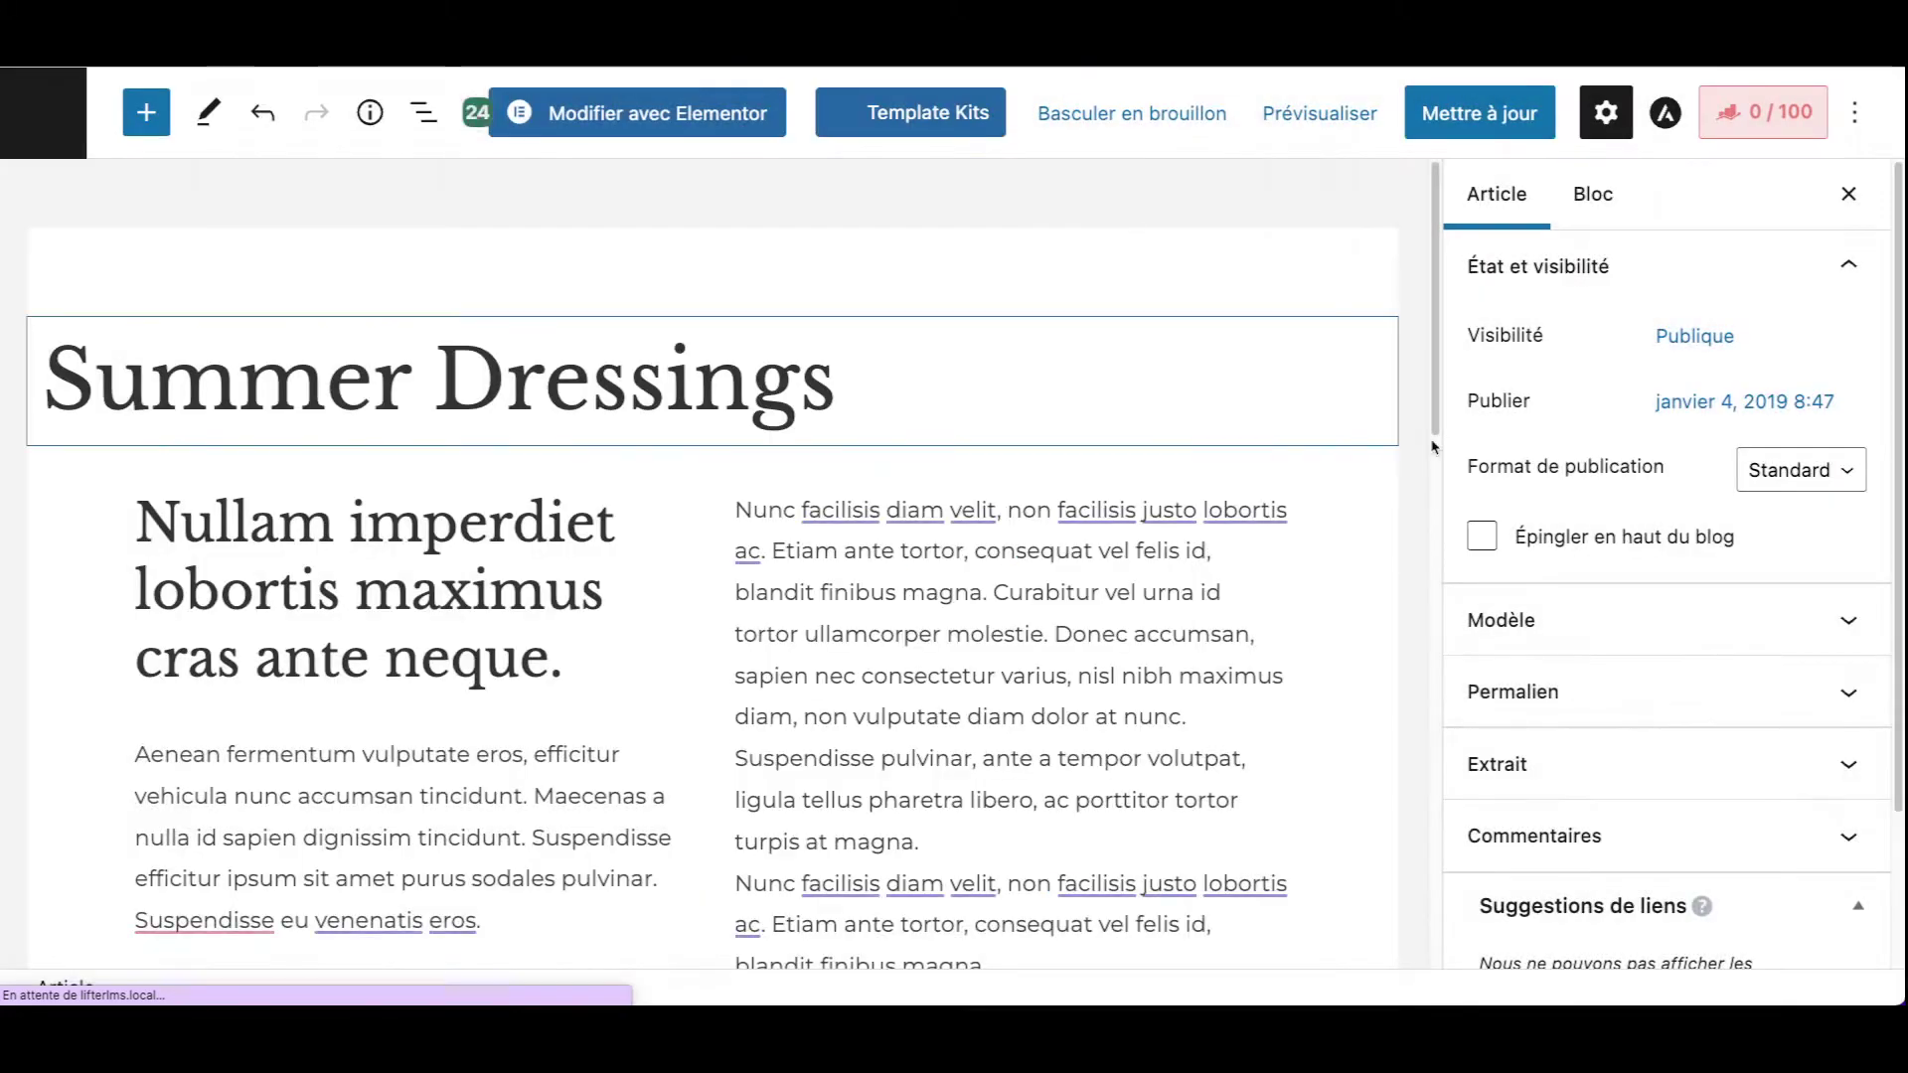
# - Expand the Catégories section in the Summer Dressings post settings and examine the available categories
pyautogui.scroll(-3, 1726, 809)
pyautogui.scroll(-1, 1726, 809)
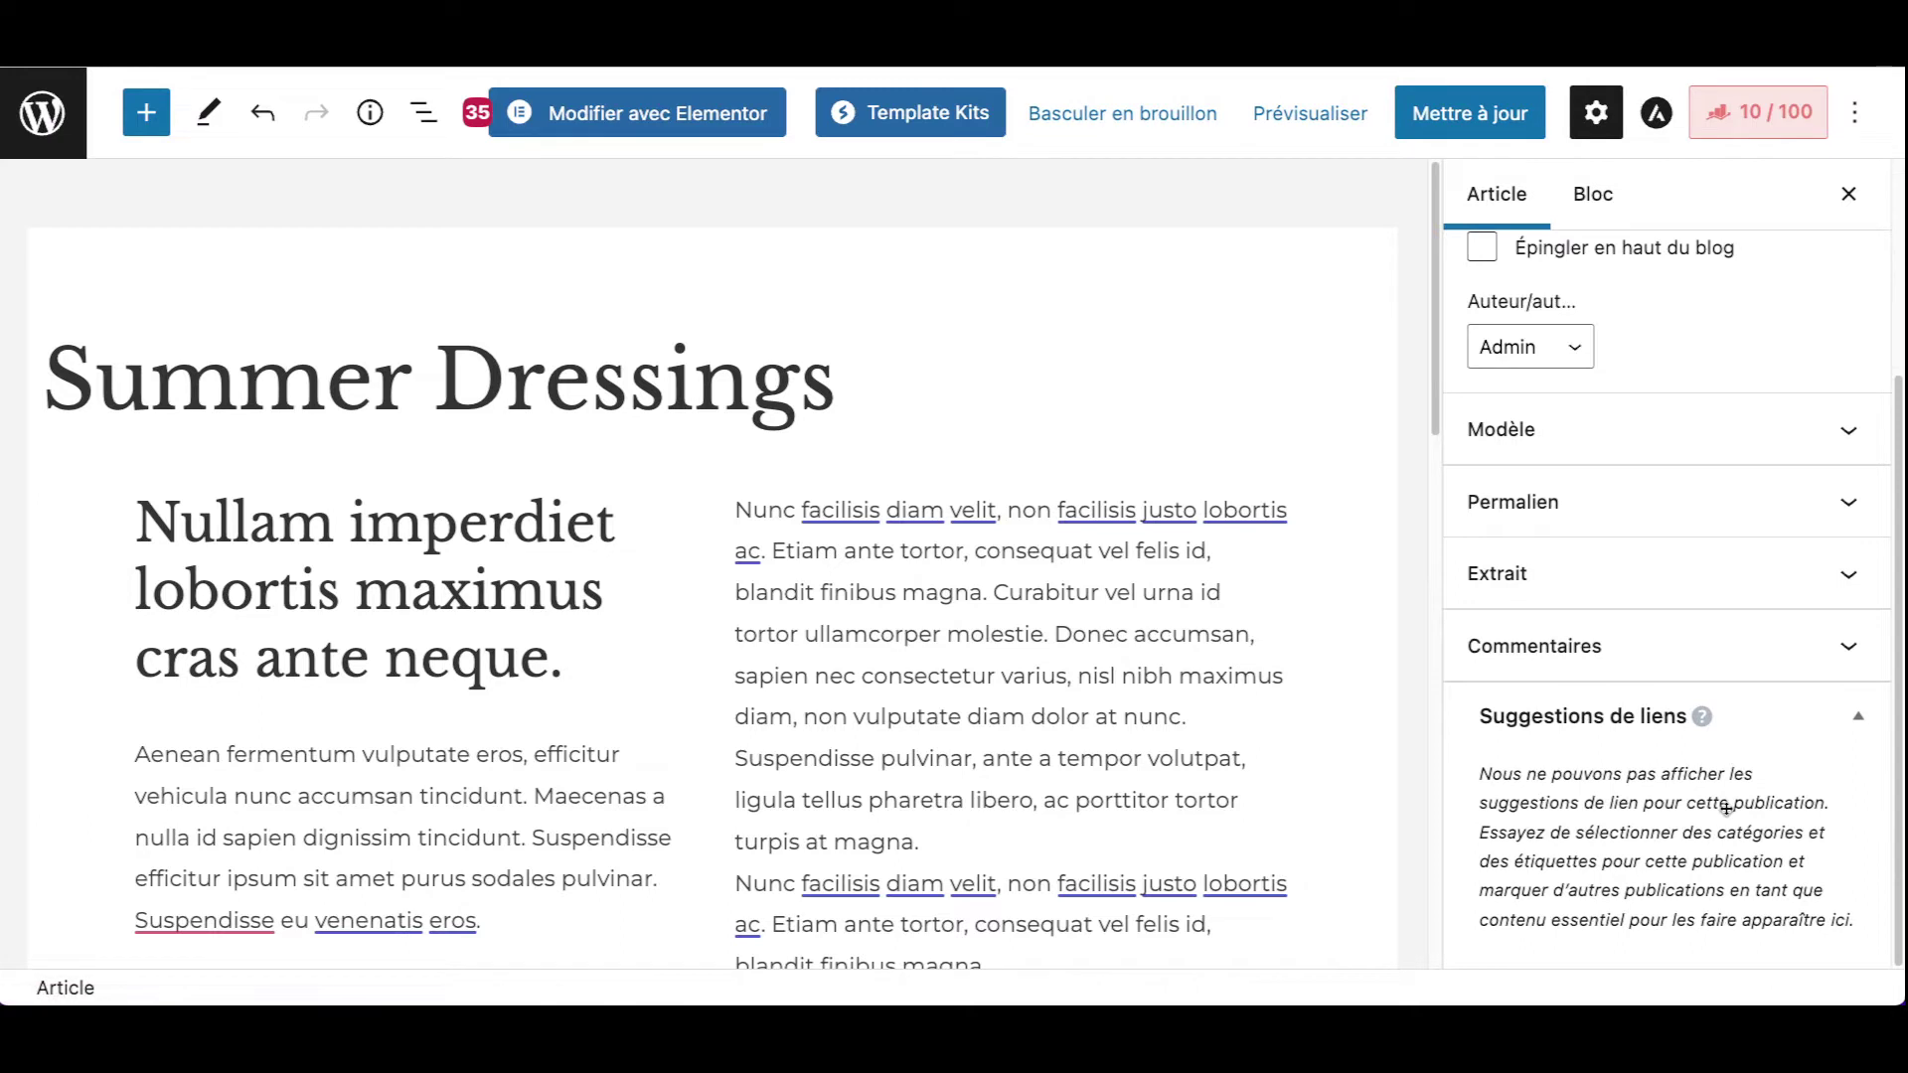
pyautogui.click(1724, 641)
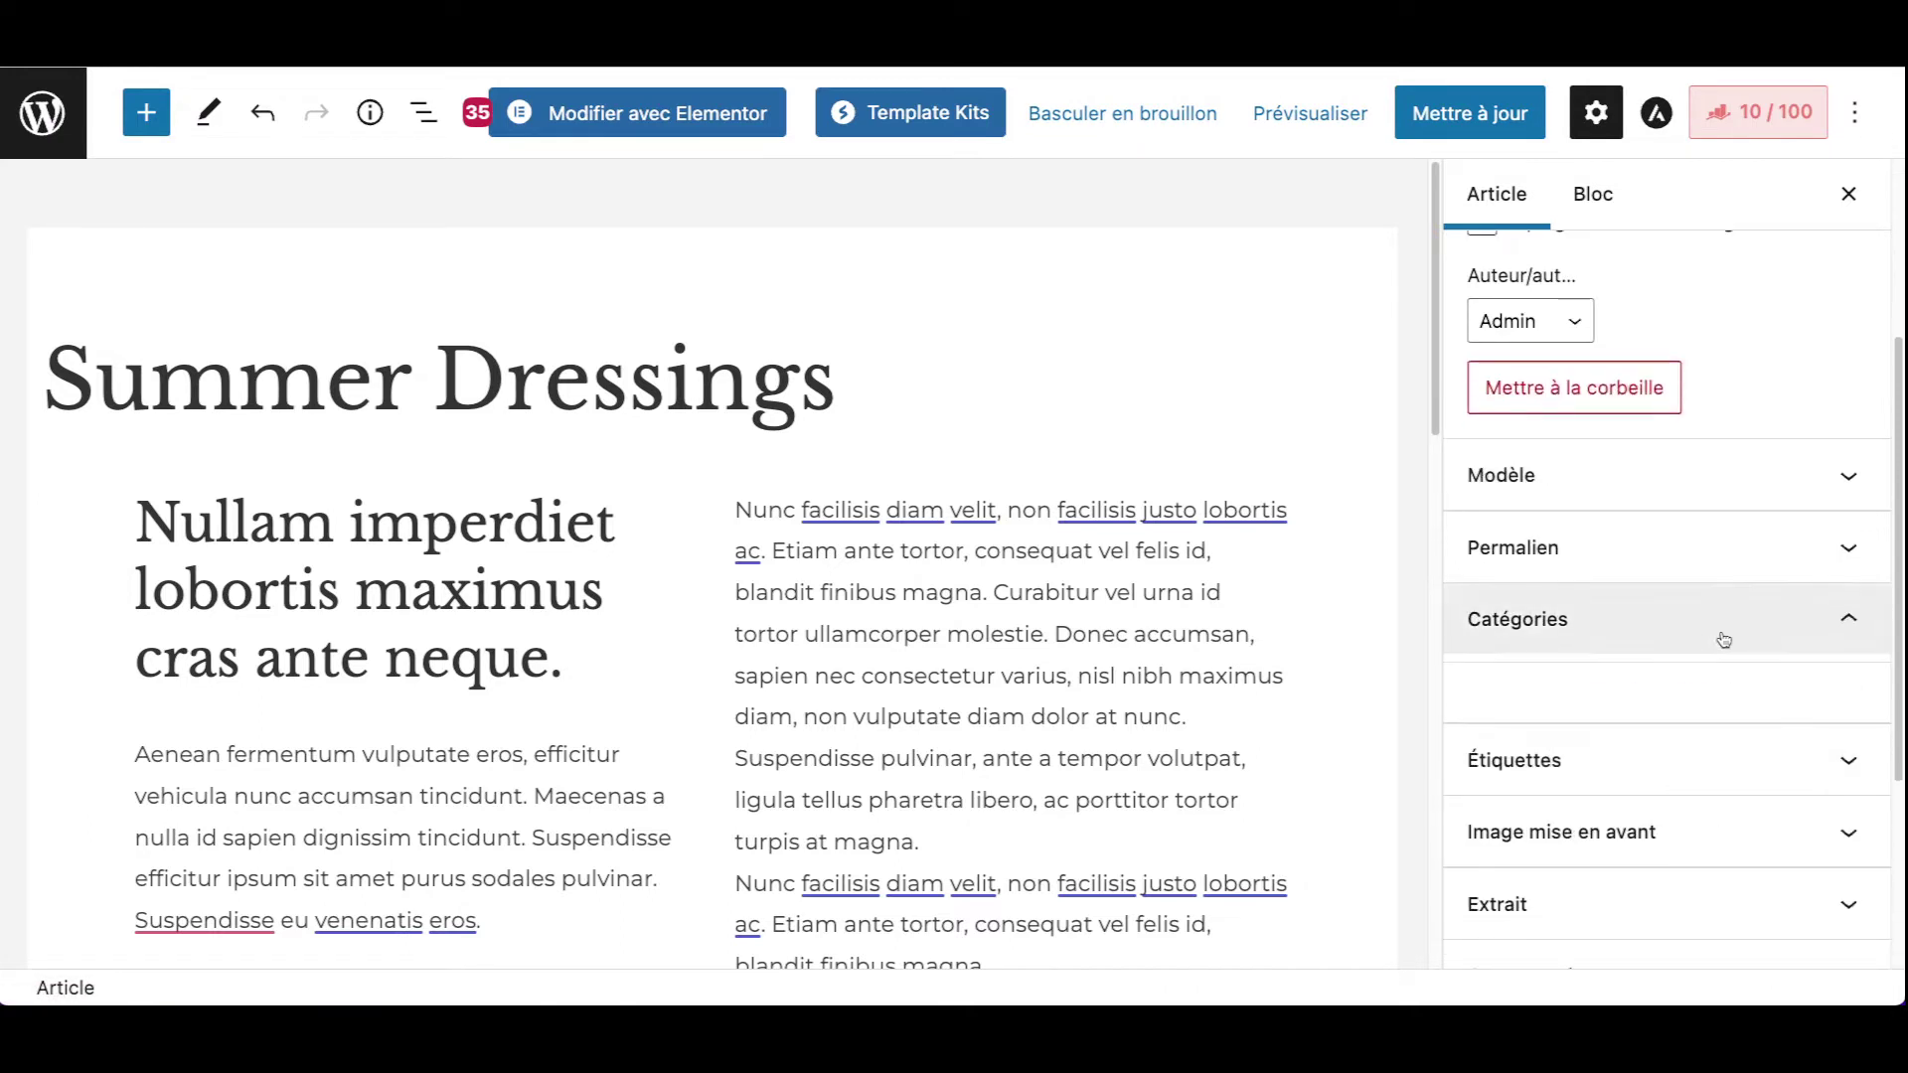
pyautogui.scroll(-1, 1635, 785)
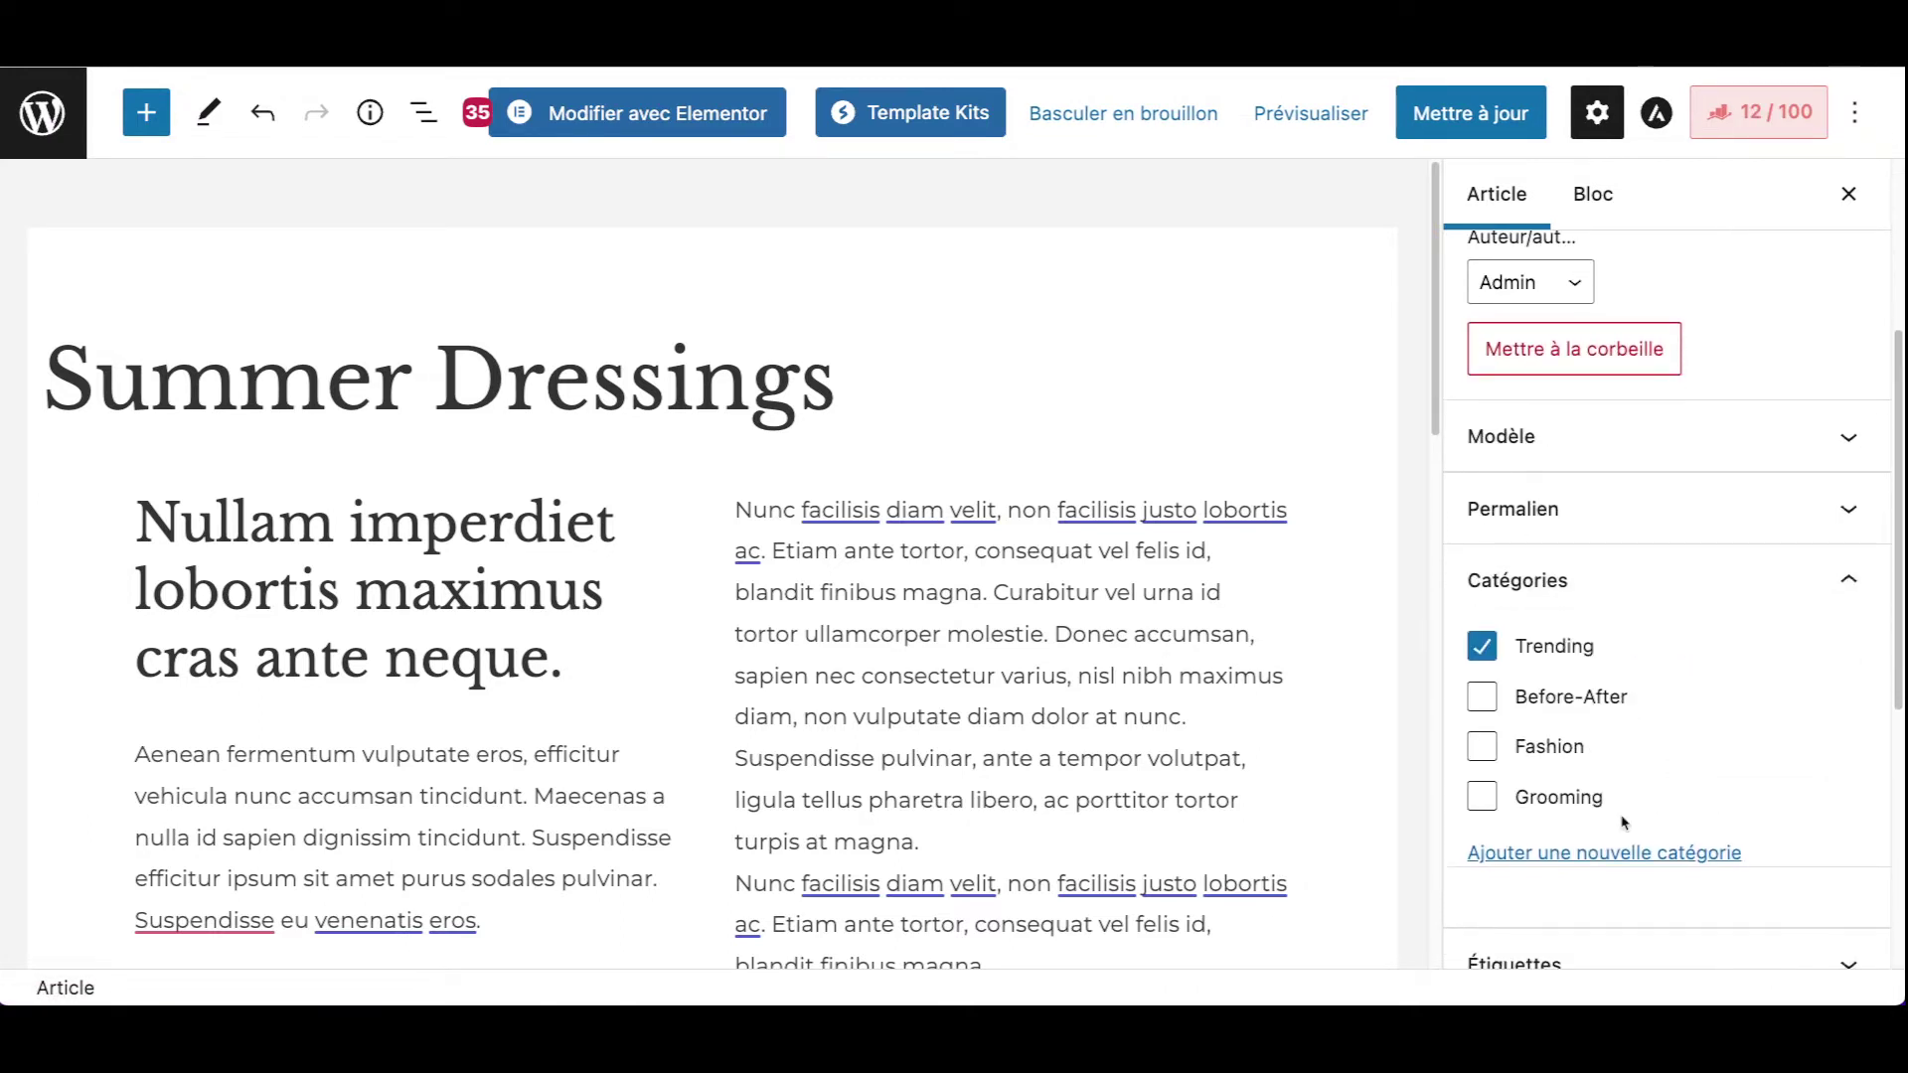
pyautogui.scroll(-2, 1629, 805)
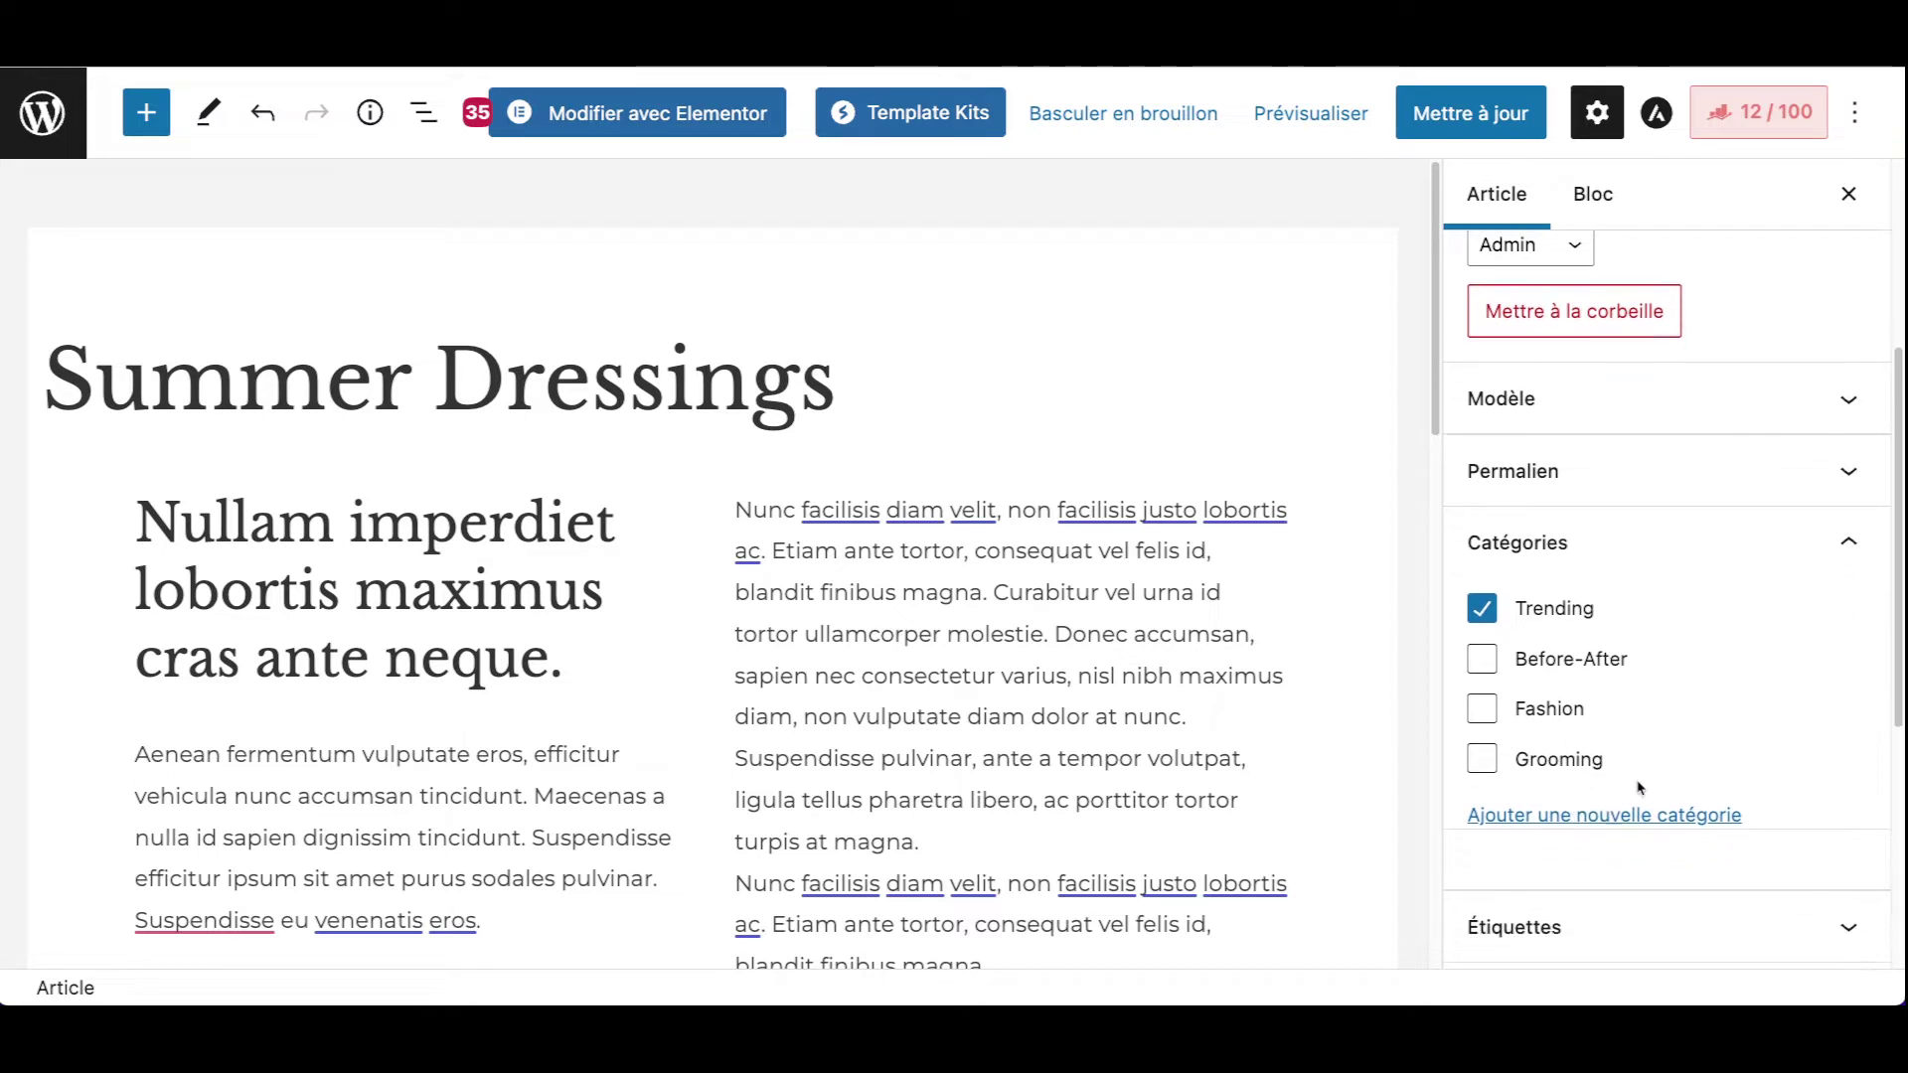
# - Expand the Étiquettes section of the Summer Dressings post settings and activate the new tag field
pyautogui.click(1649, 866)
pyautogui.scroll(-3, 1654, 850)
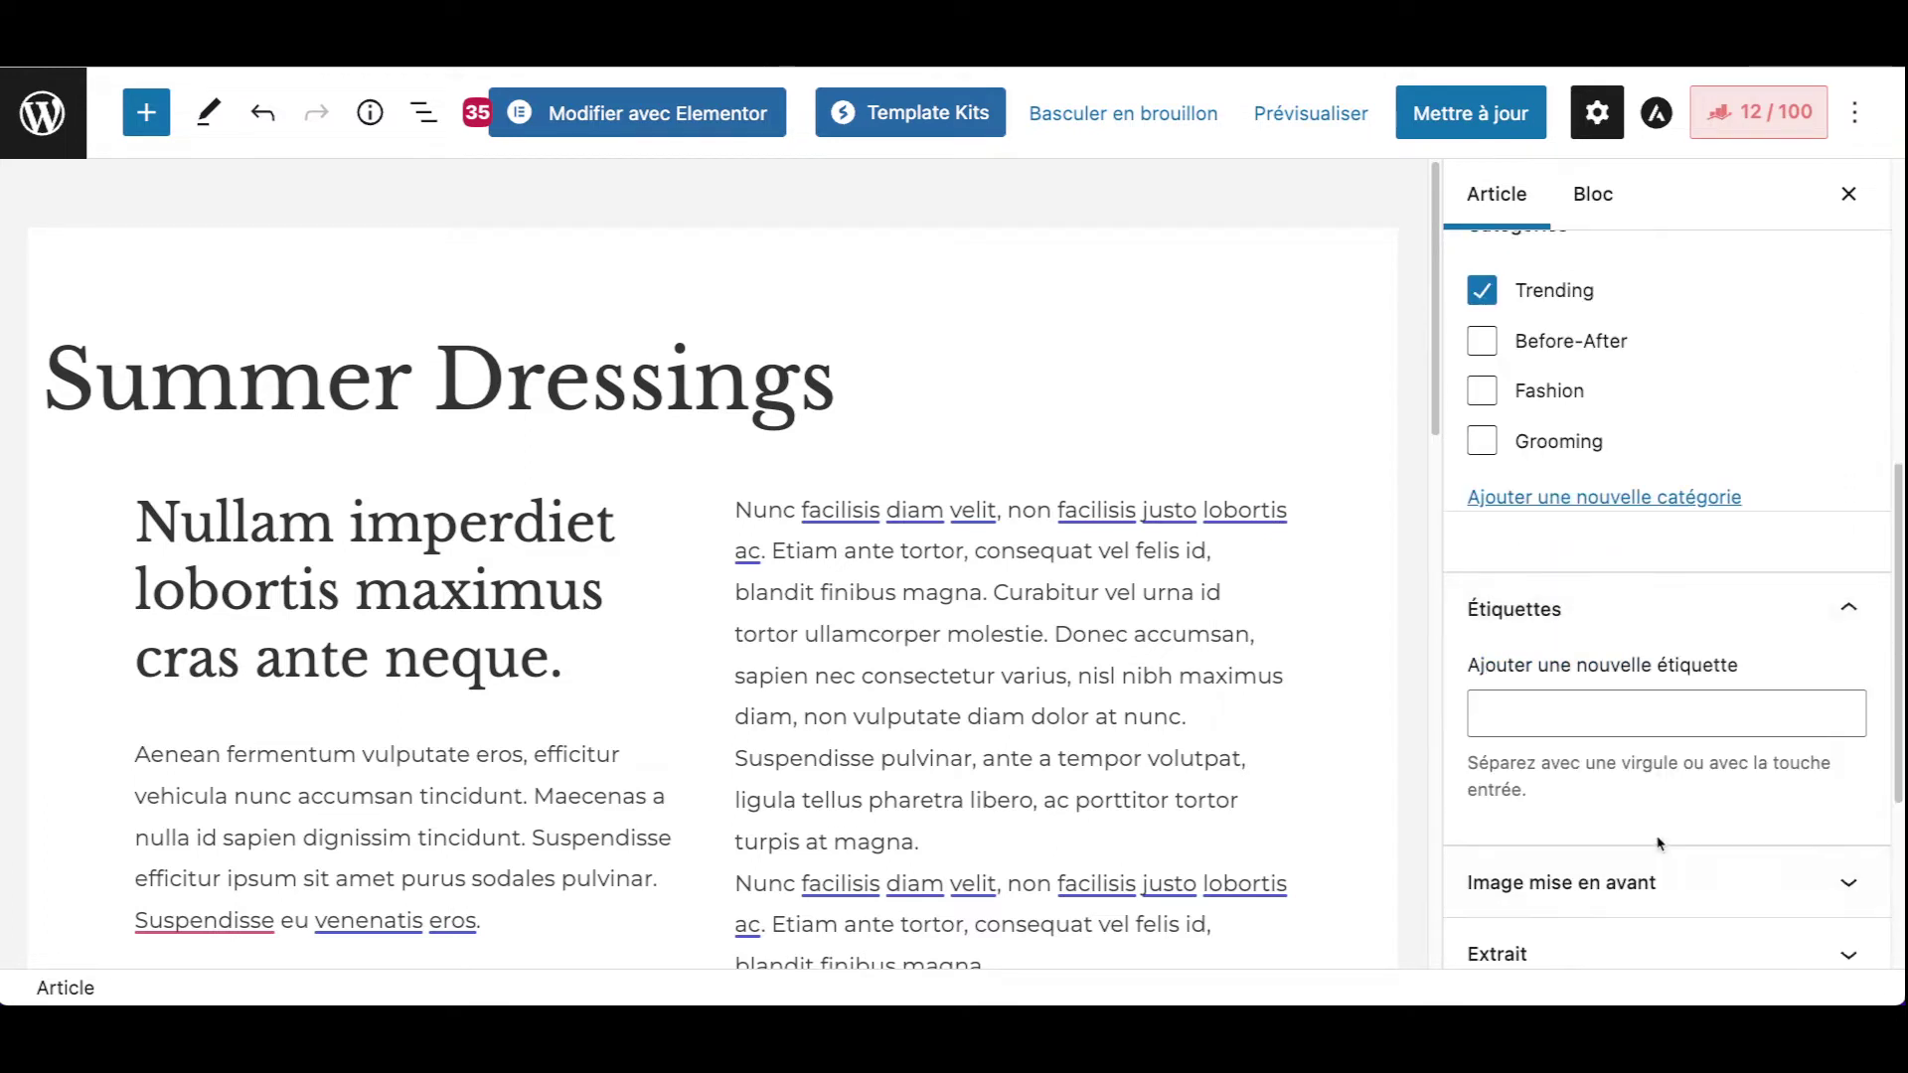
pyautogui.click(1628, 688)
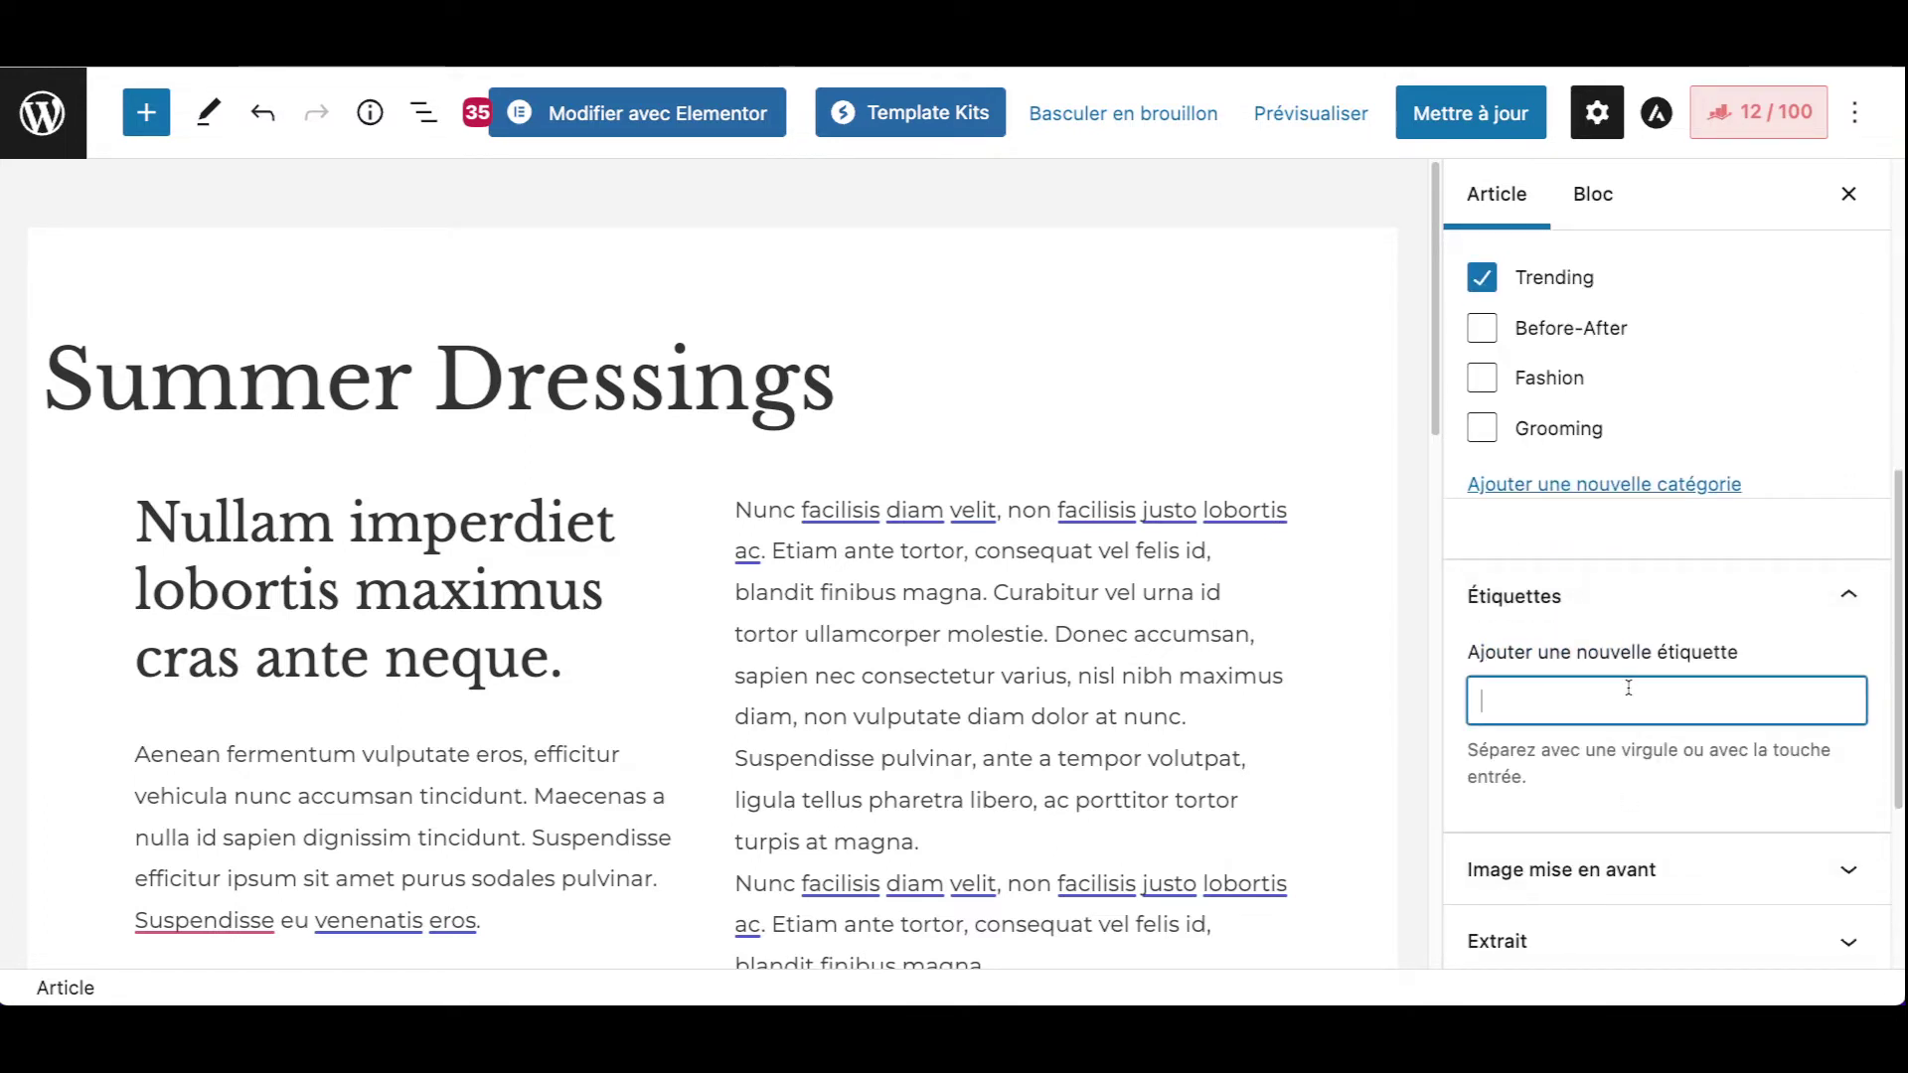